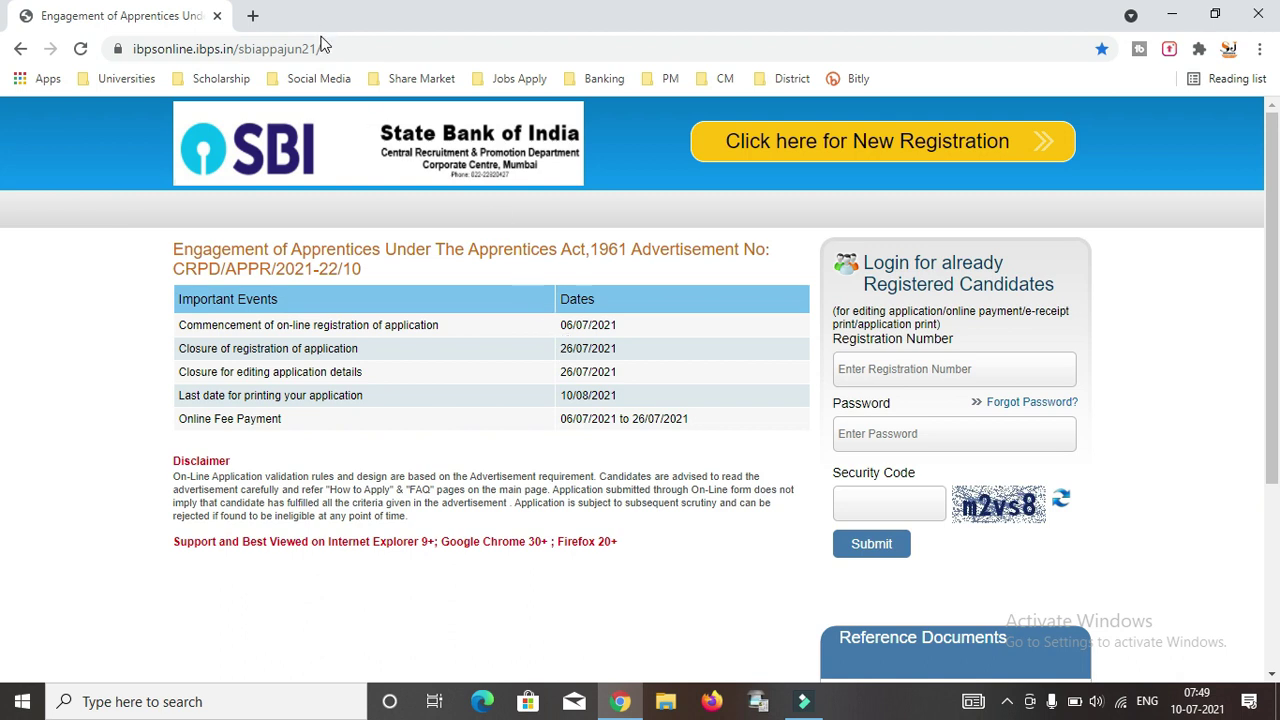
Step: Review the important dates of the SBI apprentice engagement and open the form for a new registration
drag(325, 48, 120, 50)
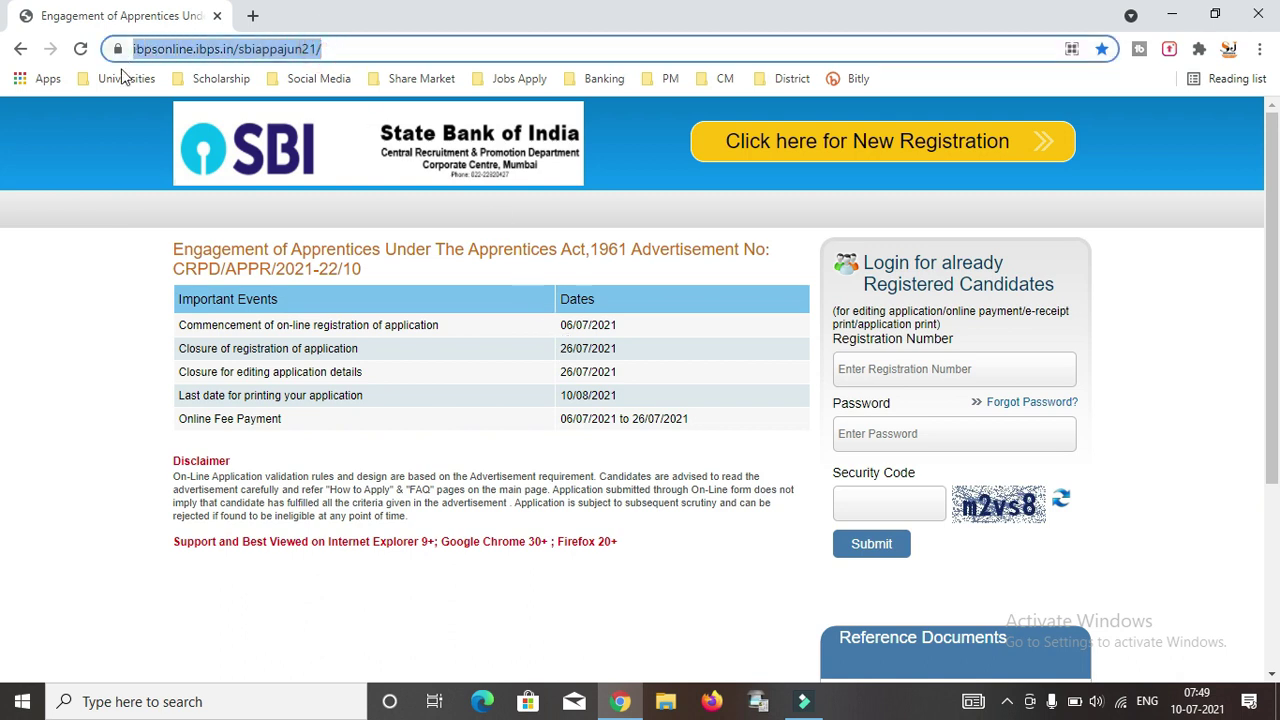
click(118, 200)
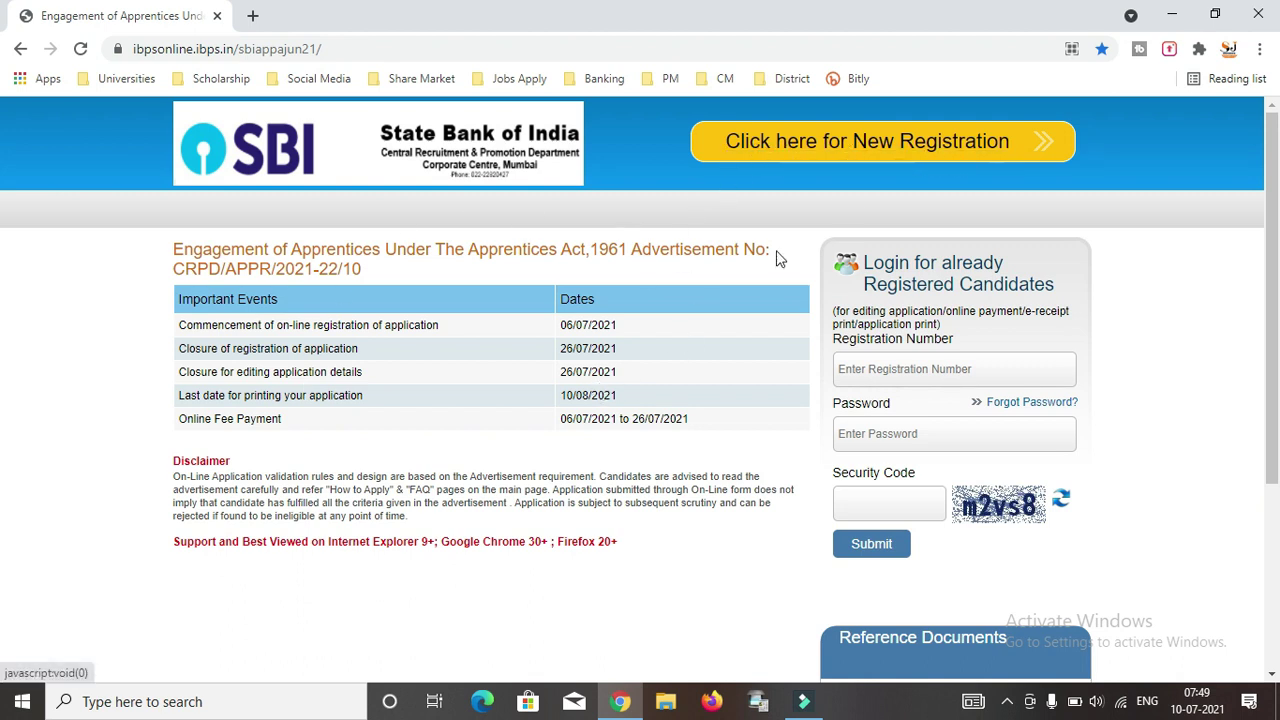
drag(299, 323, 697, 424)
click(569, 374)
click(686, 363)
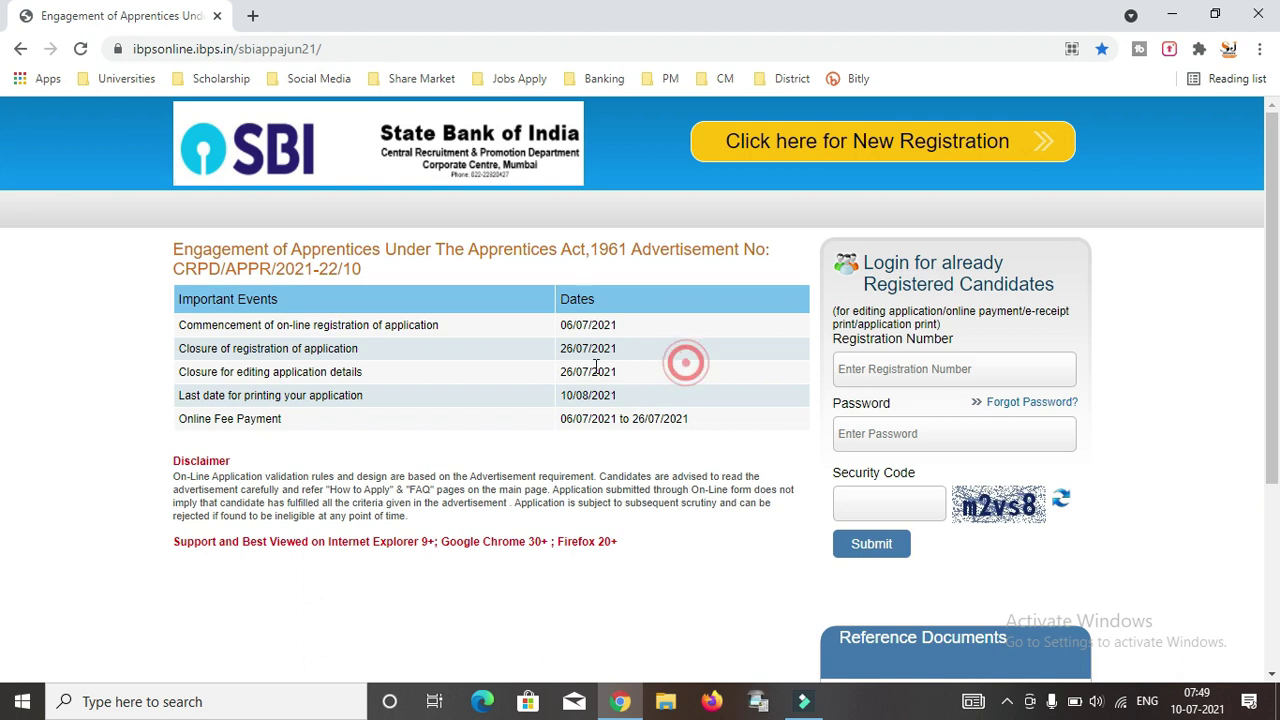
click(758, 155)
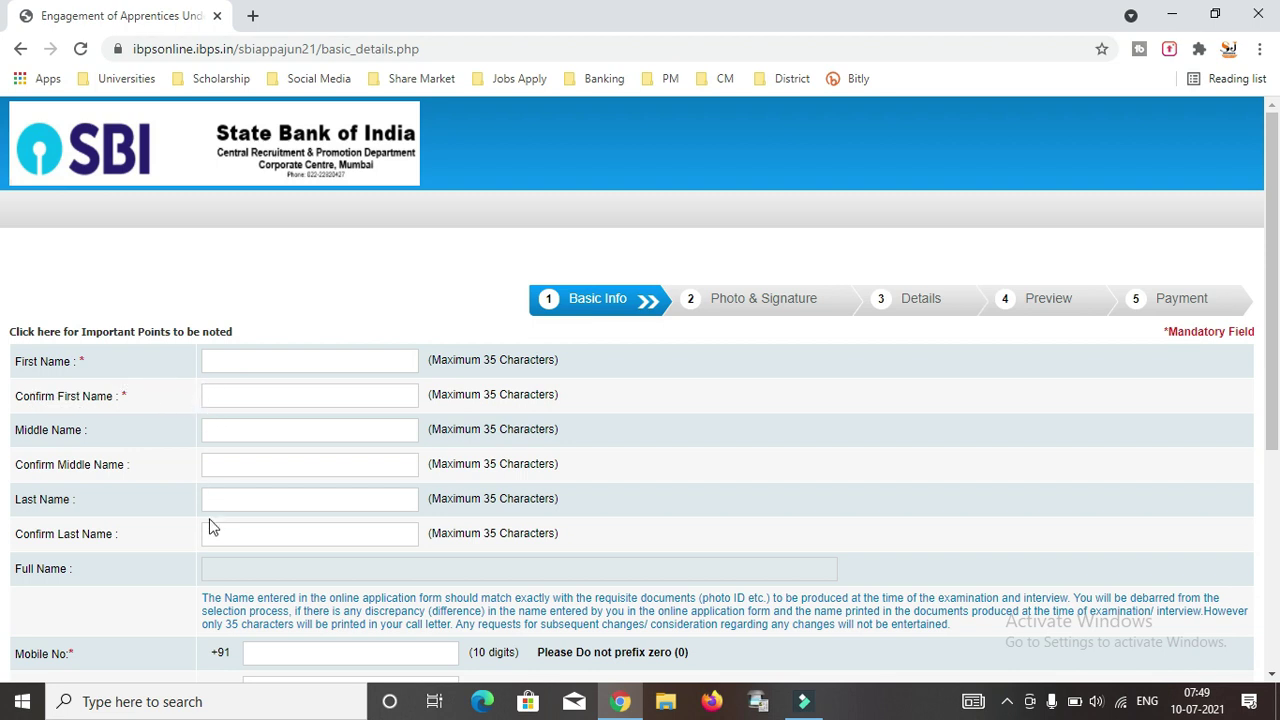
Step: Look over the name and mobile fields in Basic Info and set the email domain to gmail.com
scroll(265, 510, down, 1)
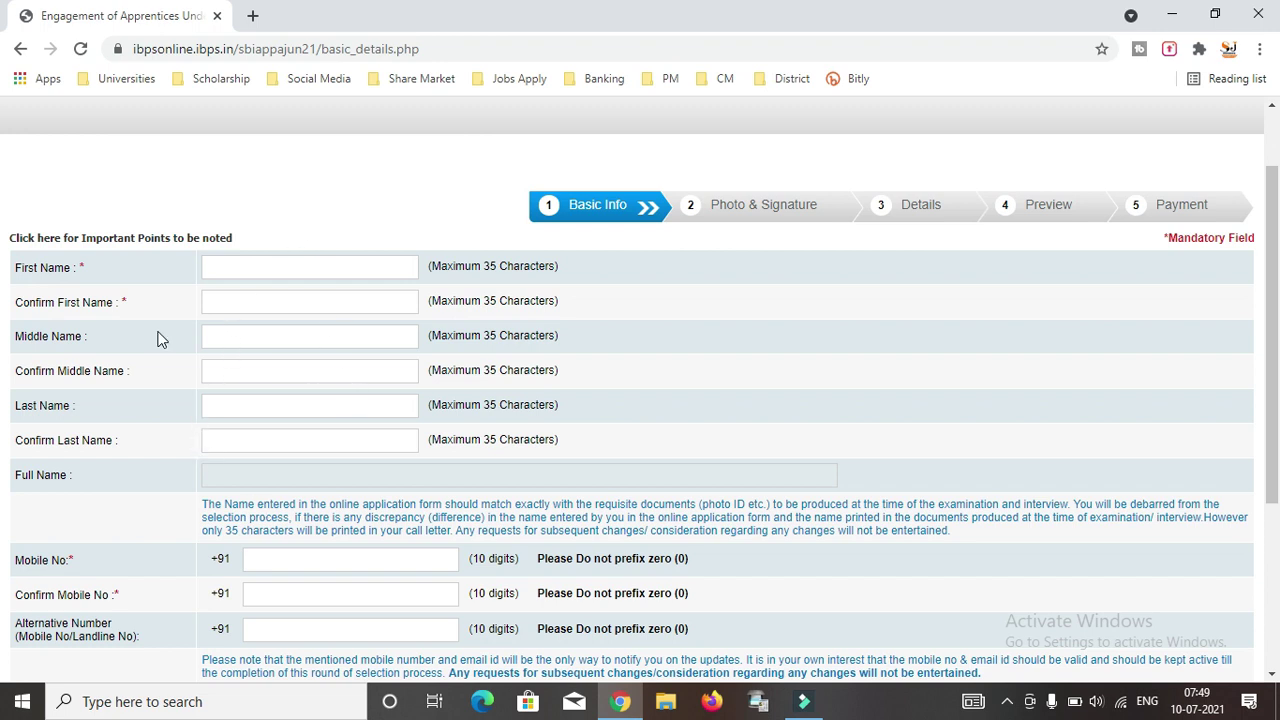
click(25, 268)
scroll(391, 403, down, 3)
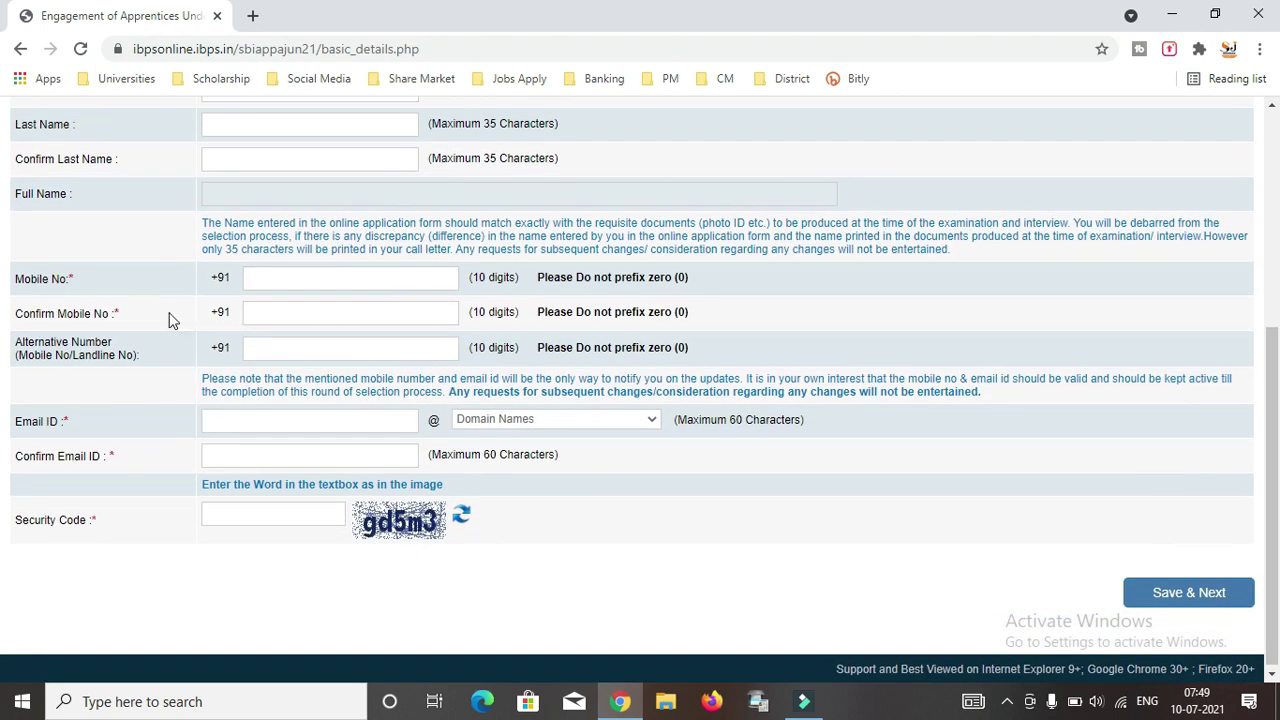
click(28, 350)
click(134, 348)
click(476, 421)
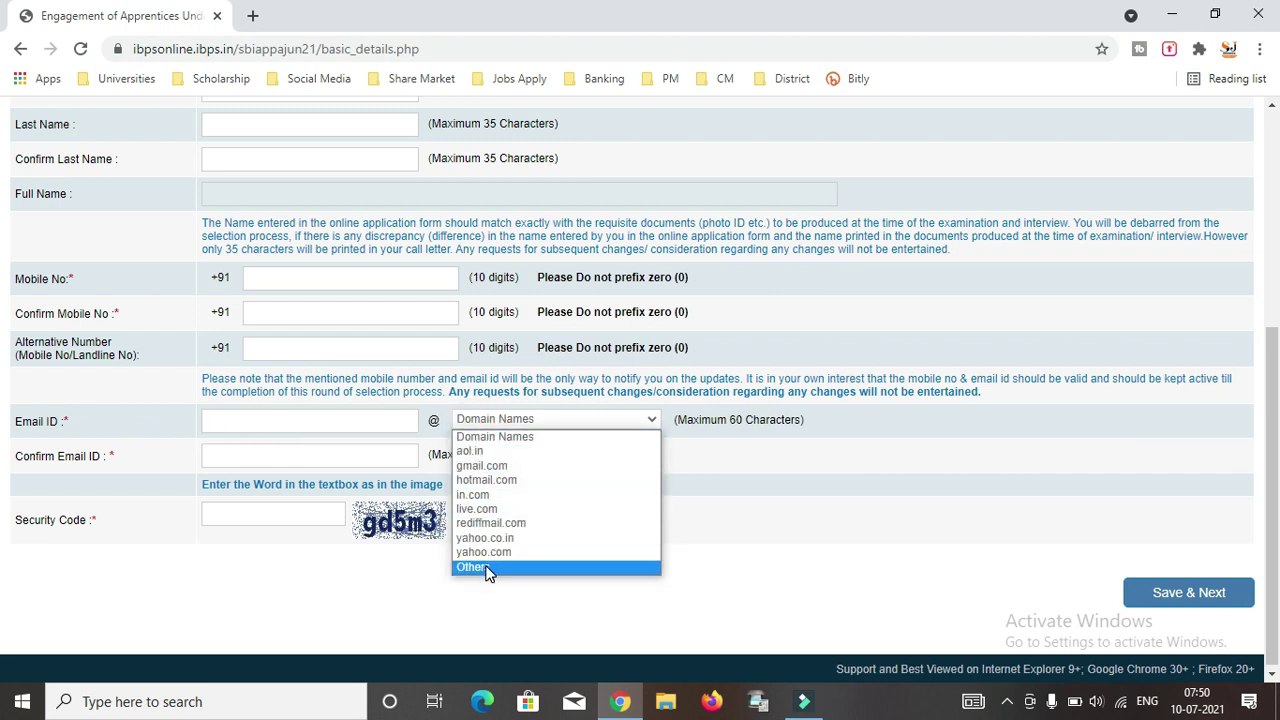
click(498, 465)
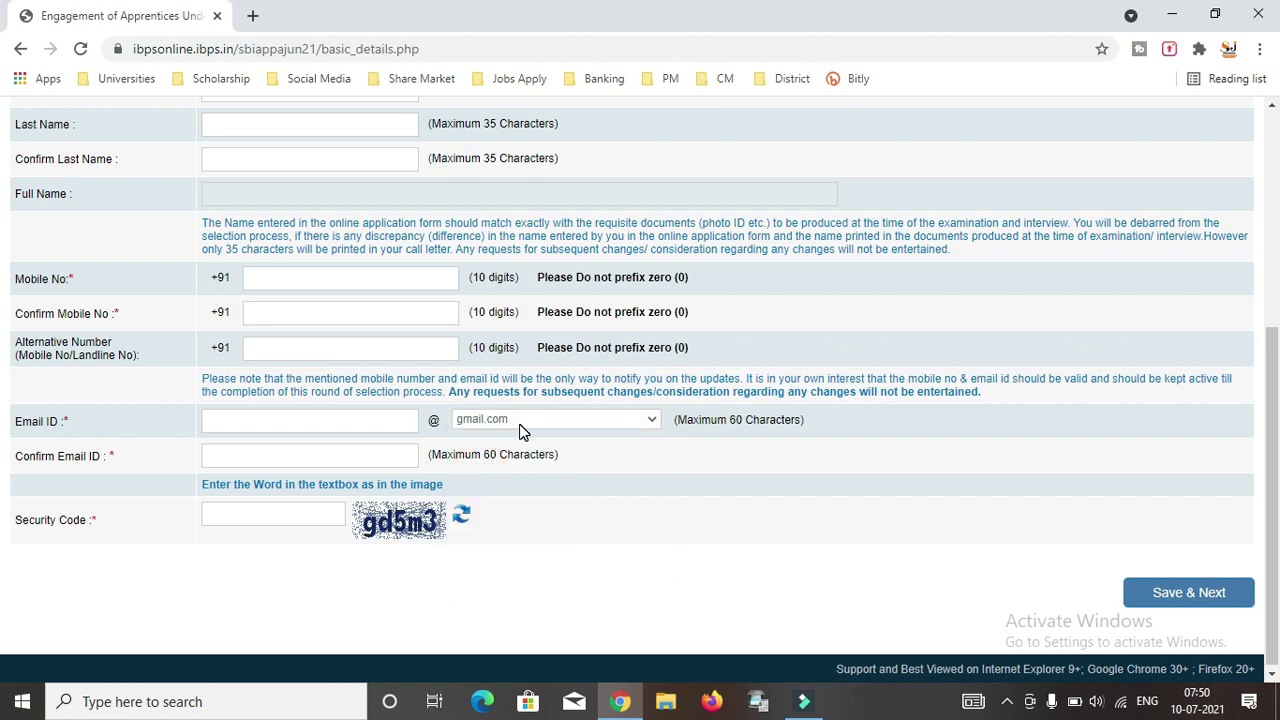
click(519, 425)
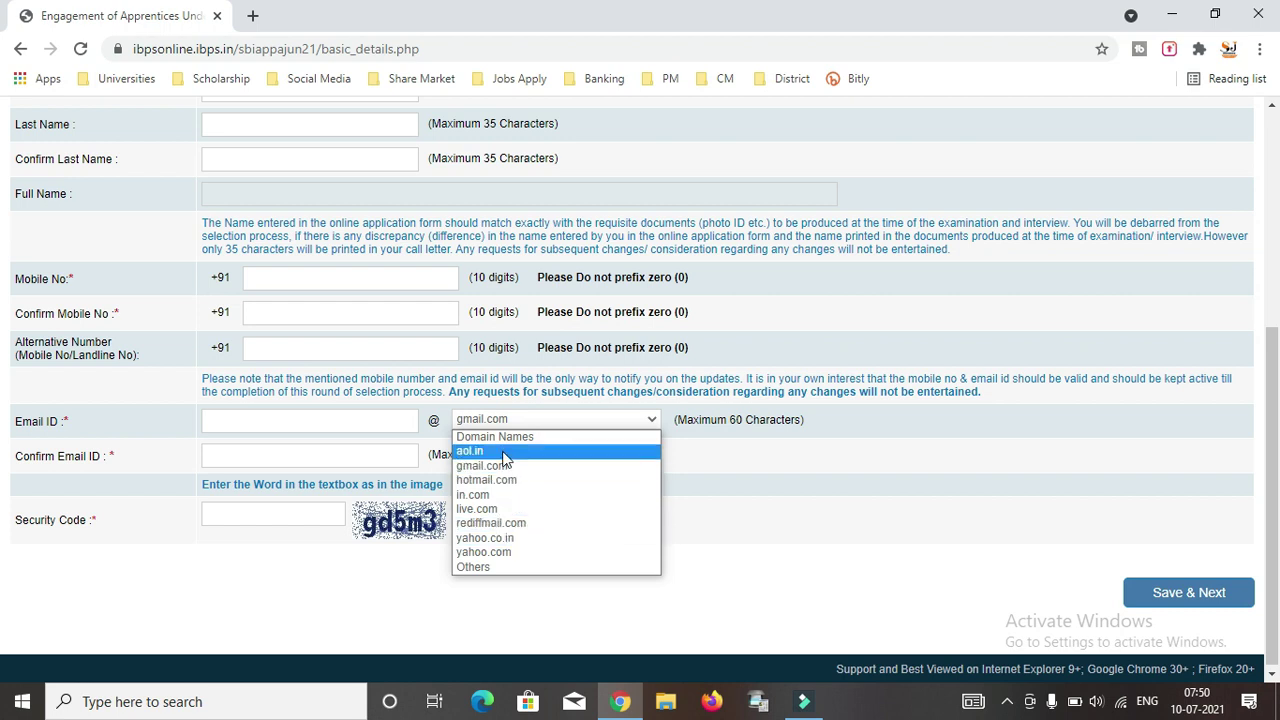
click(791, 474)
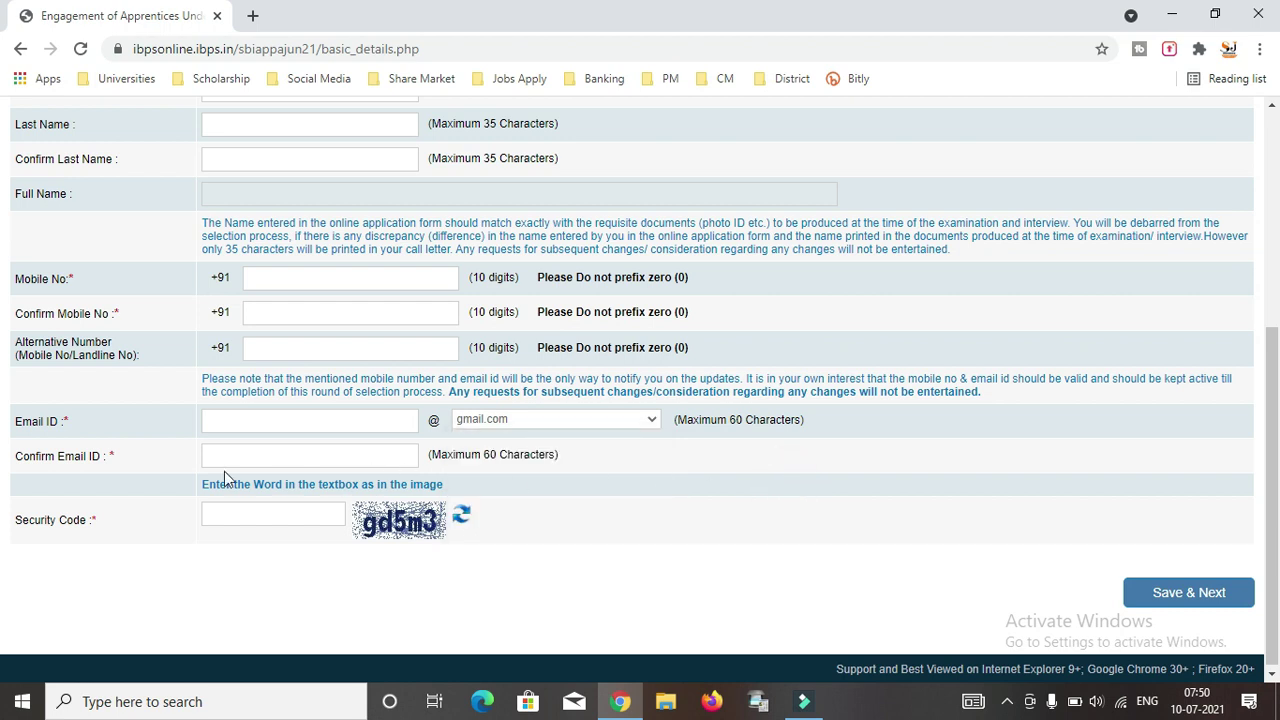
Step: Save the basic information and continue past the photo and signature stage to the application details
scroll(90, 520, down, 1)
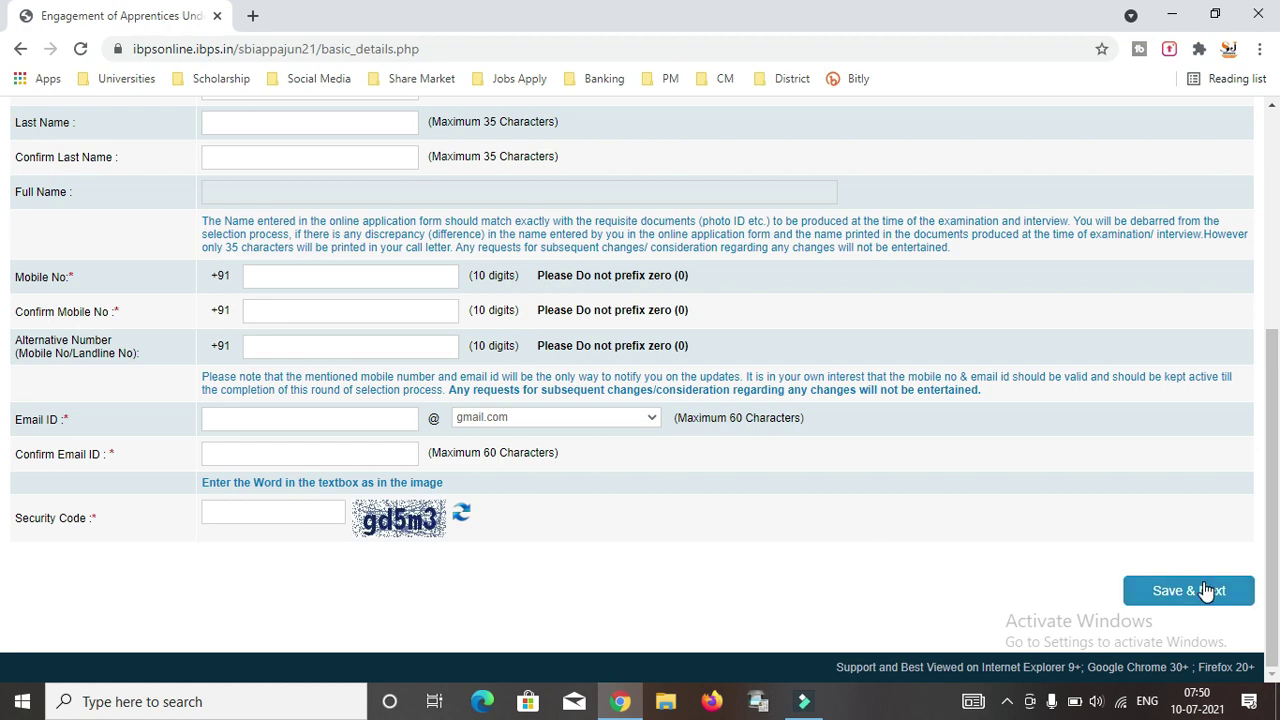
click(1162, 590)
scroll(966, 462, up, 4)
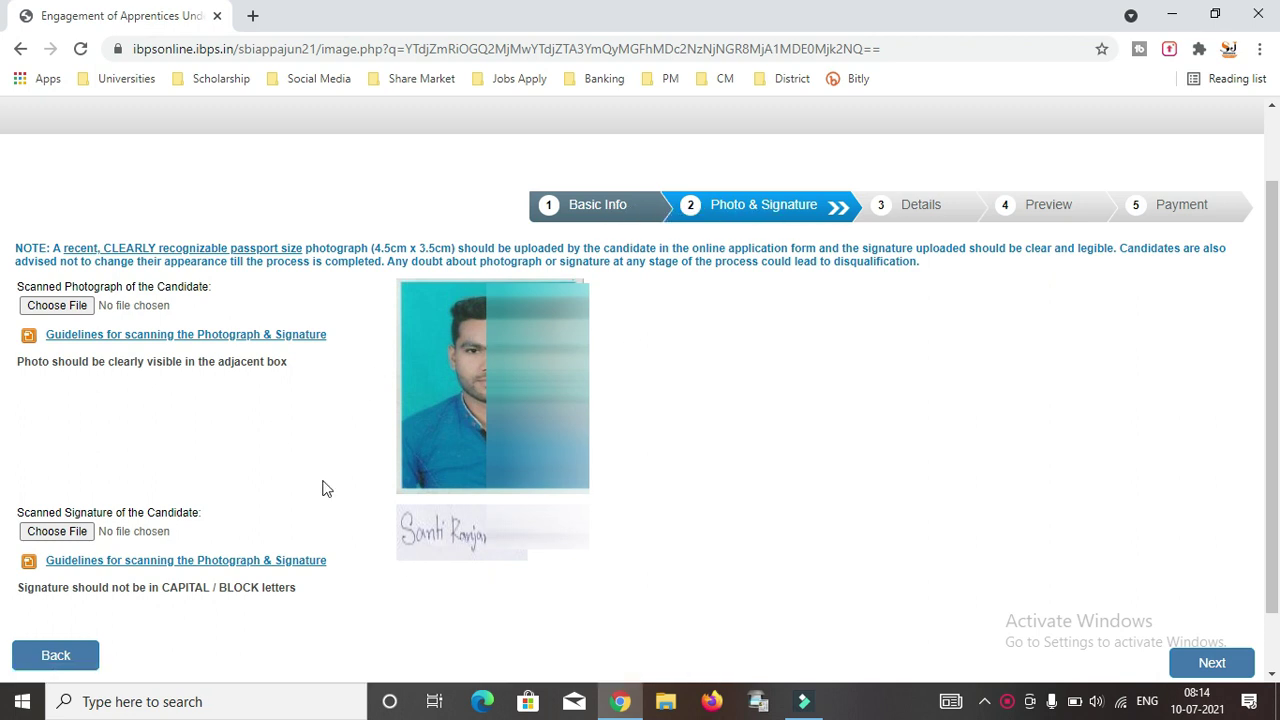
click(1212, 662)
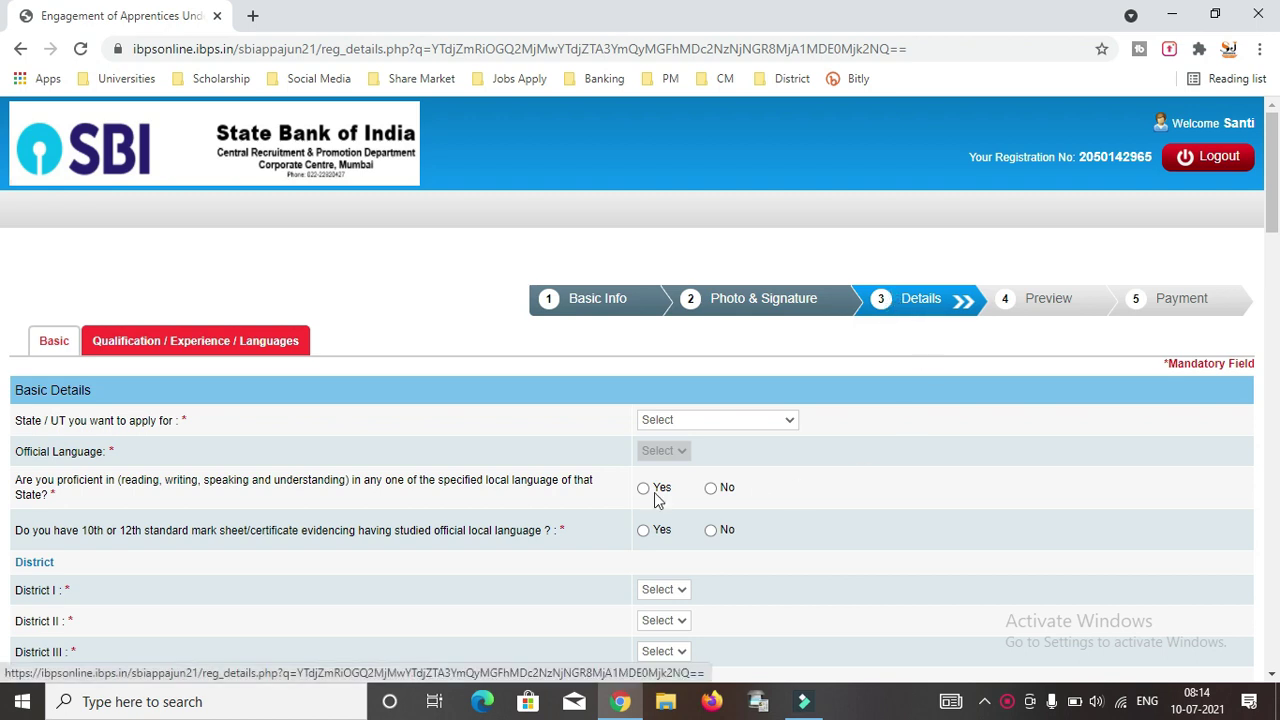
Step: Choose West Bengal as the state to apply for and Bengali as the official language
scroll(300, 400, down, 3)
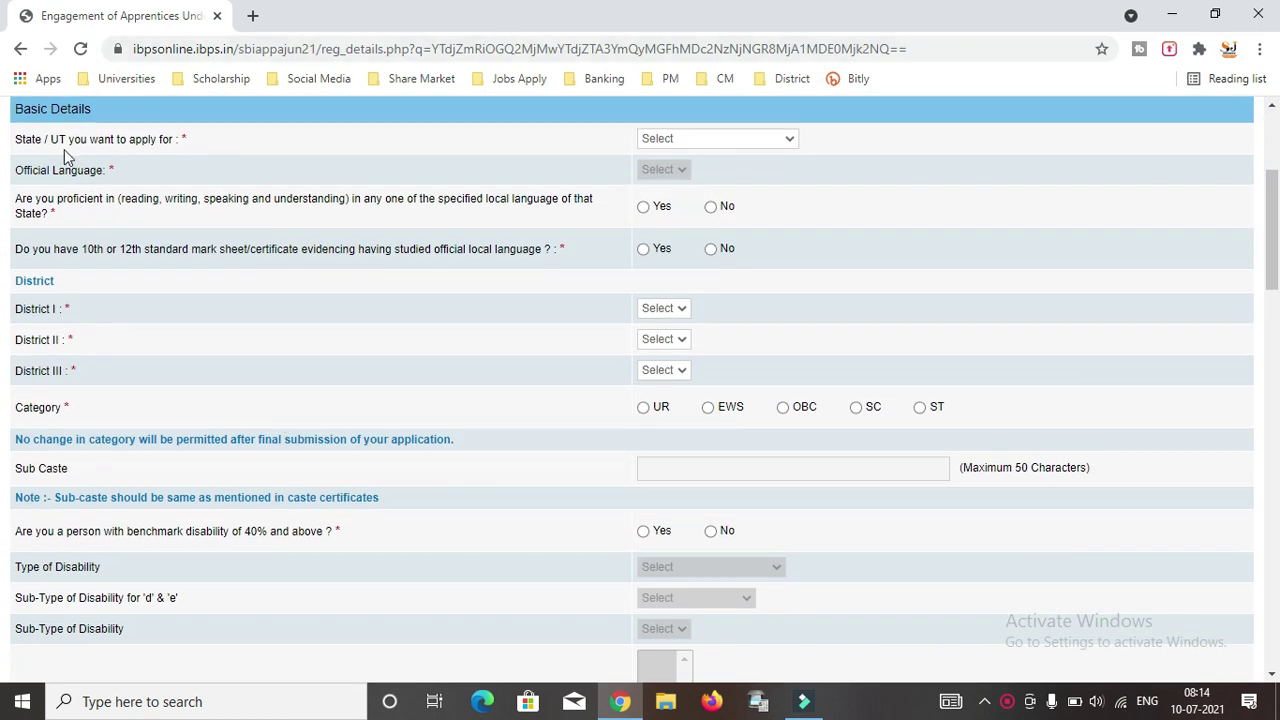
click(706, 138)
scroll(717, 356, down, 3)
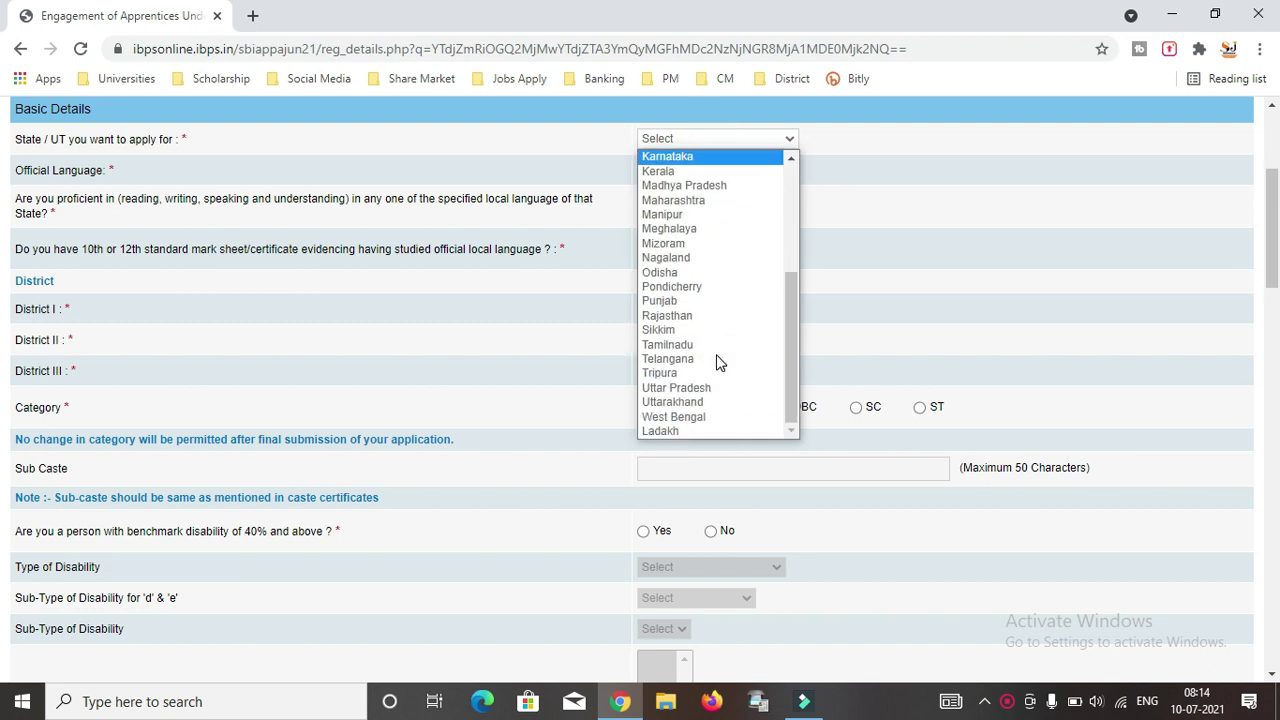
click(682, 420)
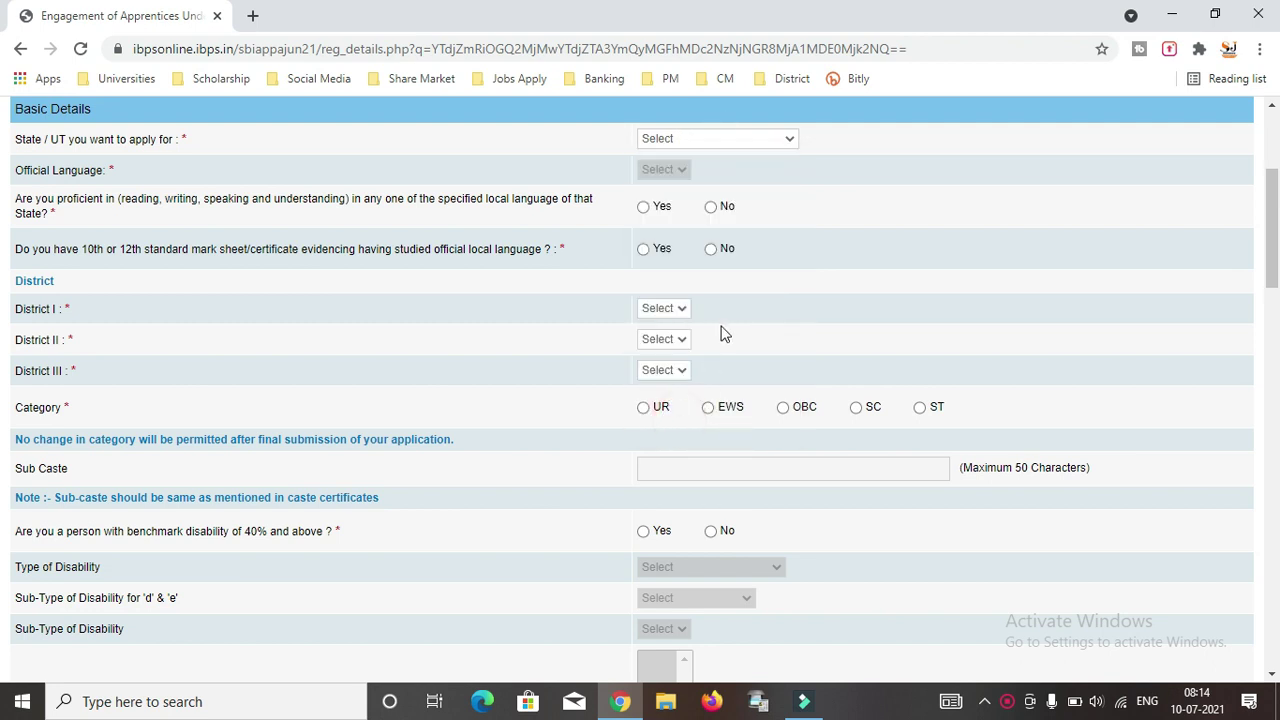
click(712, 140)
scroll(730, 260, up, 1)
click(1013, 222)
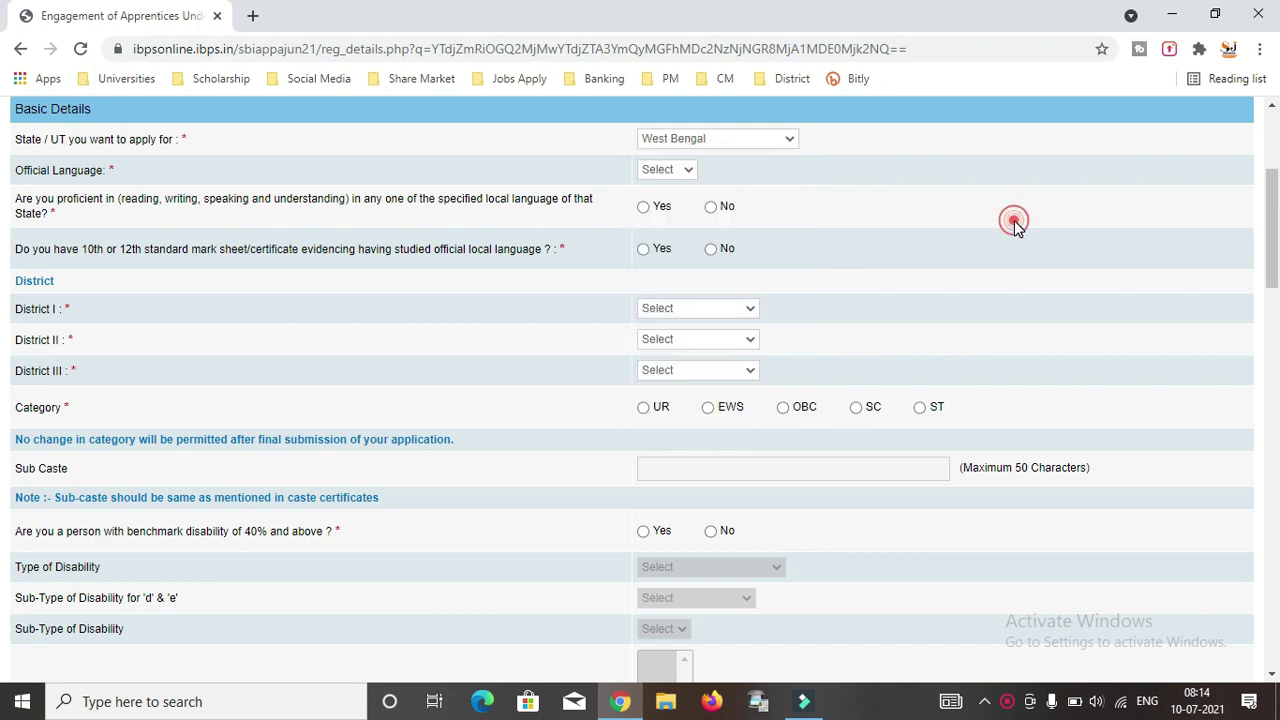
click(677, 170)
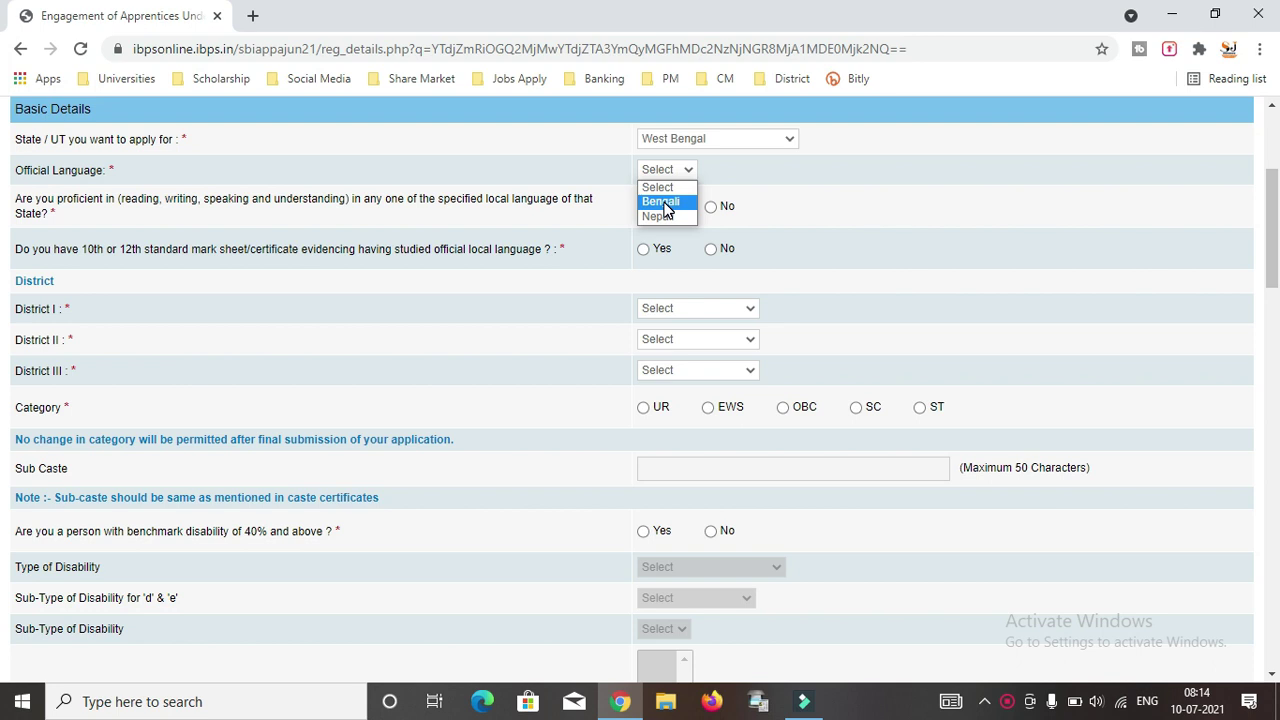
click(668, 202)
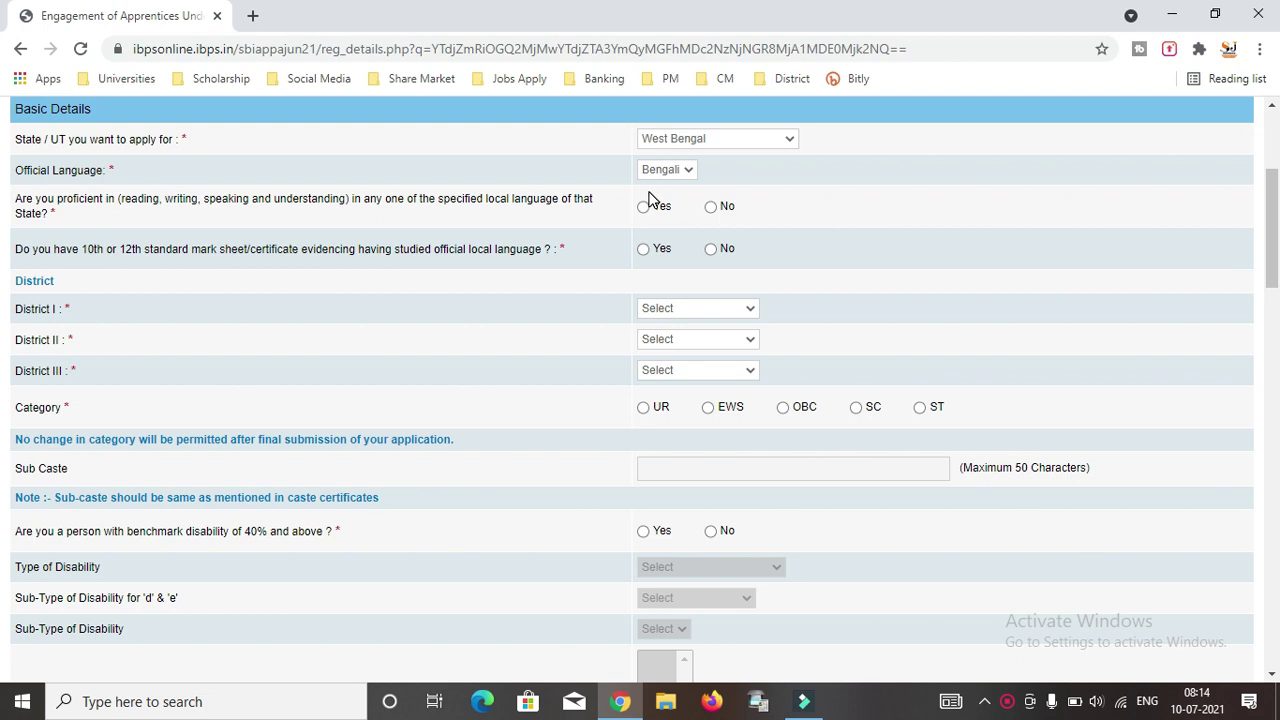
Step: Answer Yes to both the local language proficiency question and the 10th or 12th standard language certificate question
click(126, 203)
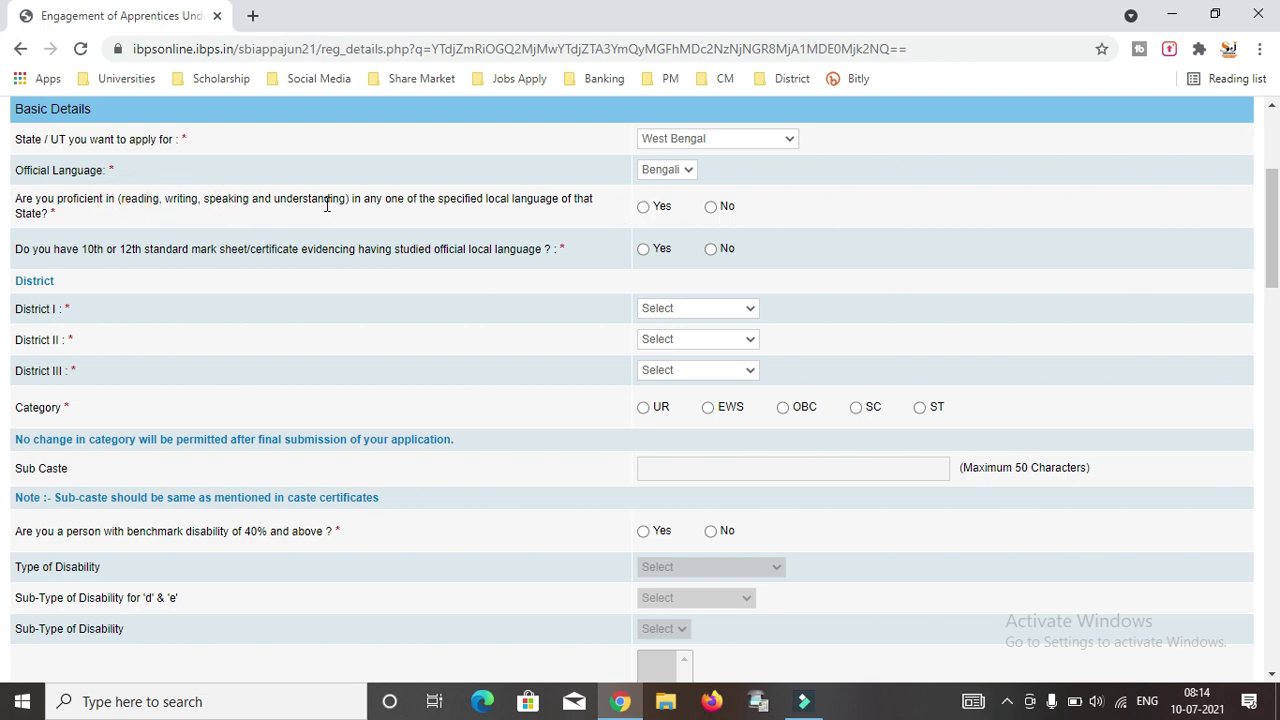
click(122, 199)
click(173, 200)
click(214, 202)
click(292, 201)
click(644, 208)
click(646, 252)
Step: Set District I to Uttar Dinajpur, District II to Dakshin Dinajpur and District III to Malda
scroll(735, 268, down, 1)
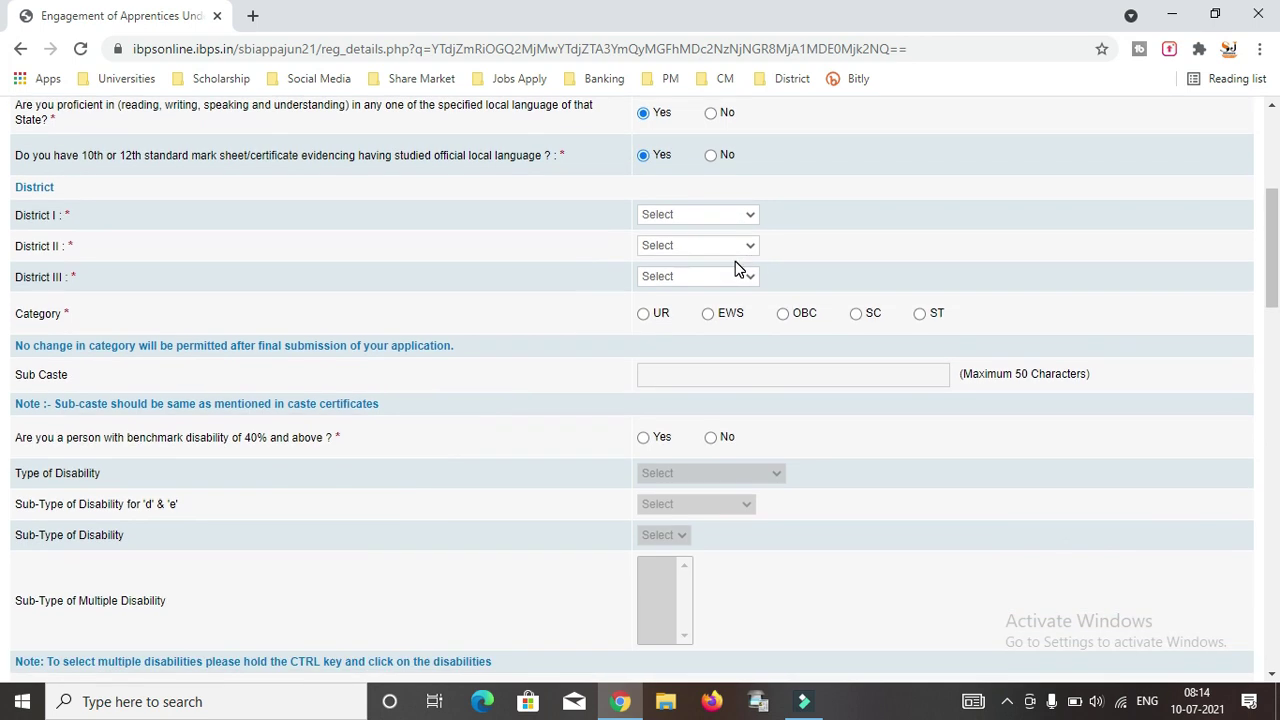
click(669, 216)
scroll(666, 400, down, 2)
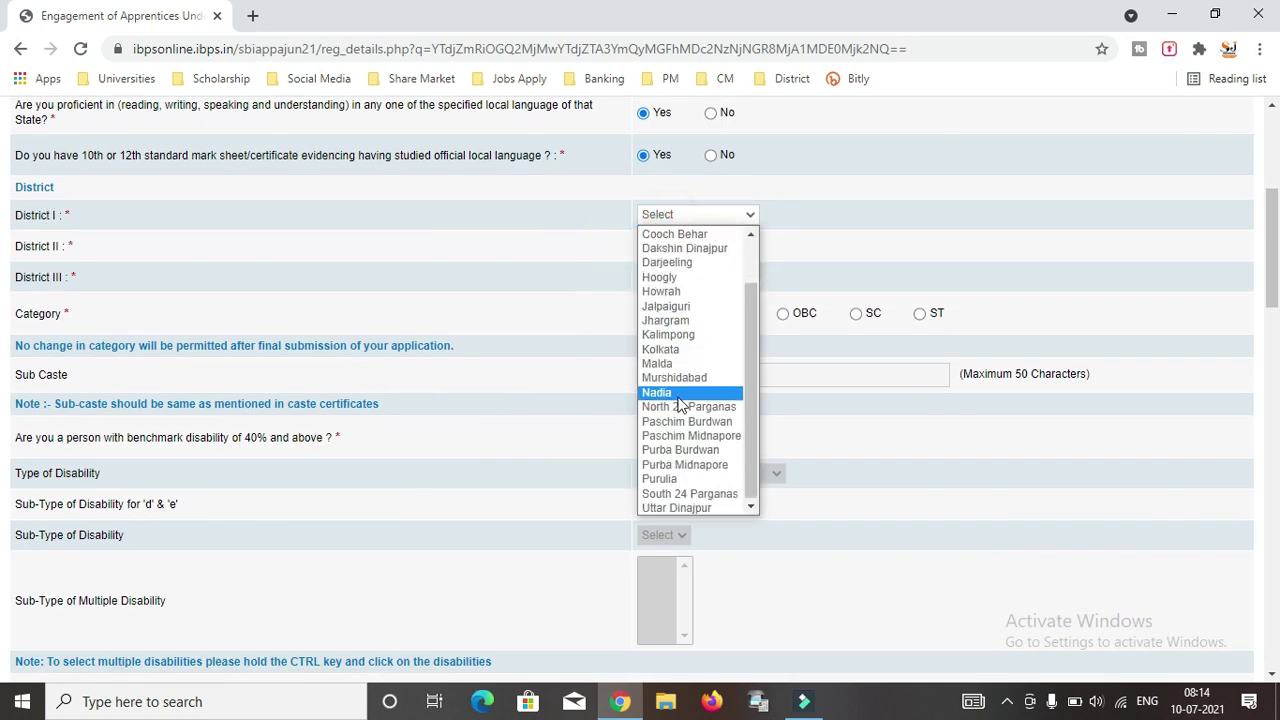
click(663, 507)
click(672, 250)
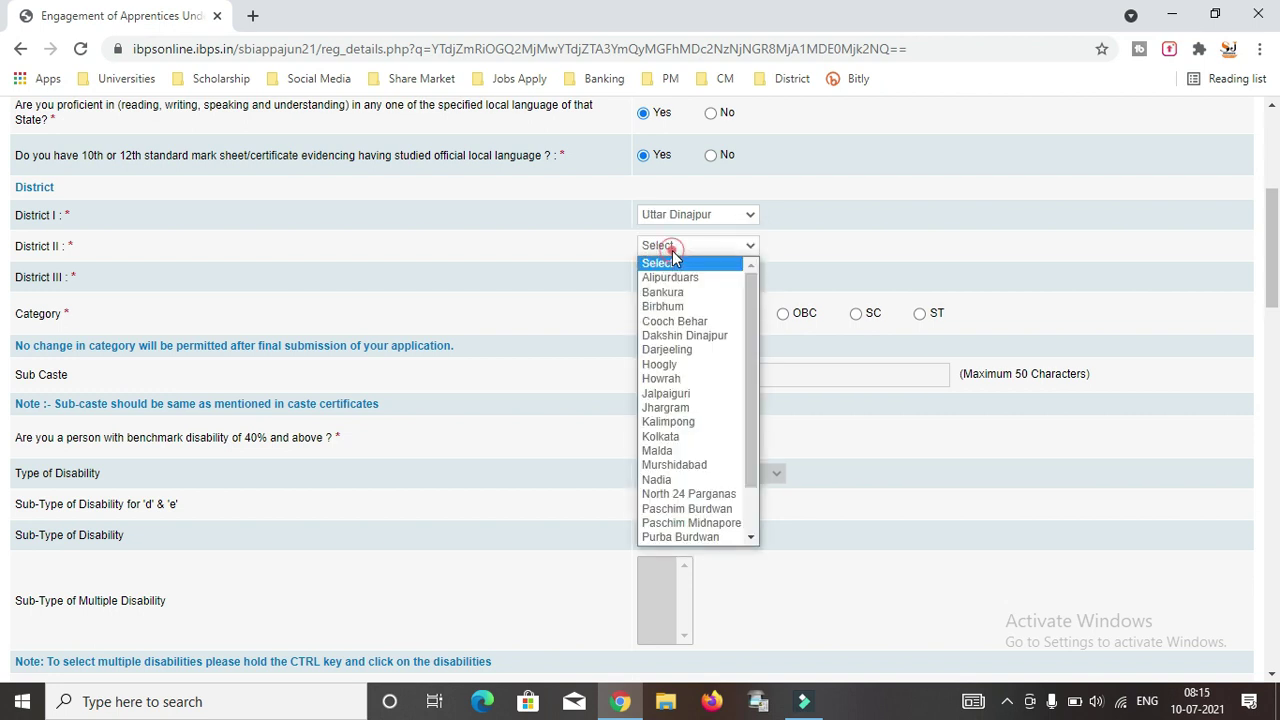
scroll(684, 446, down, 2)
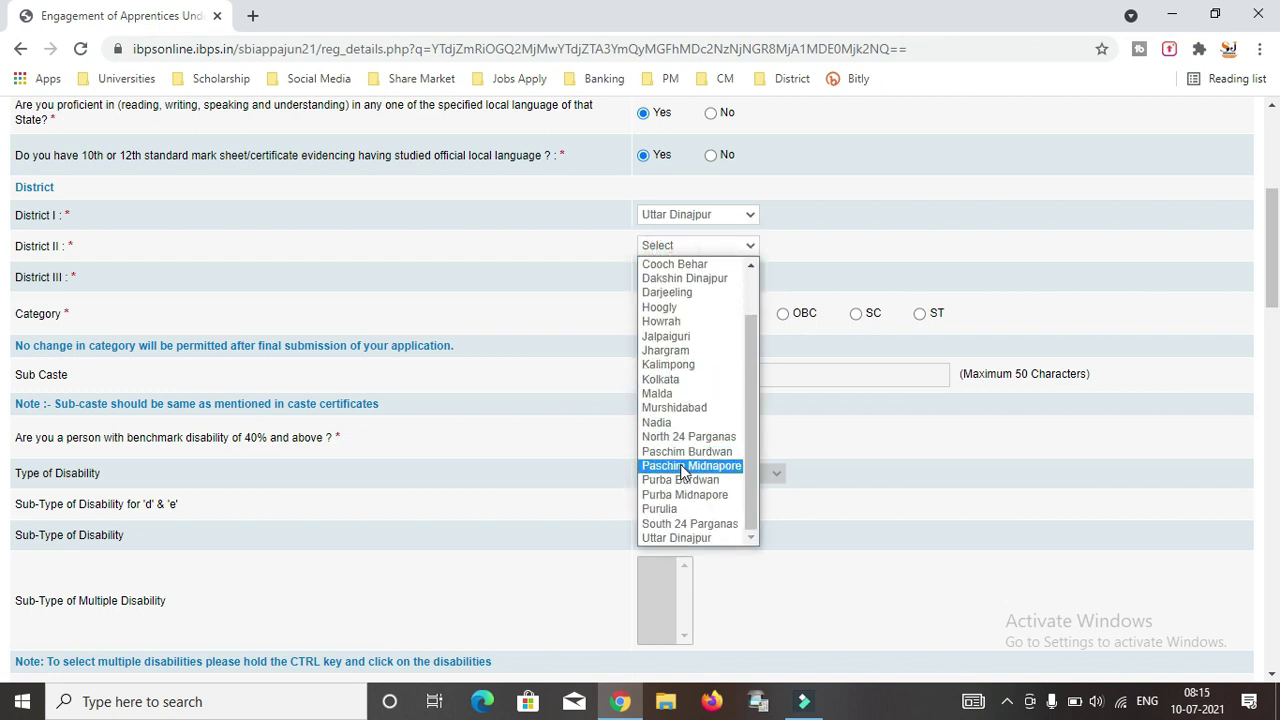
scroll(684, 530, up, 1)
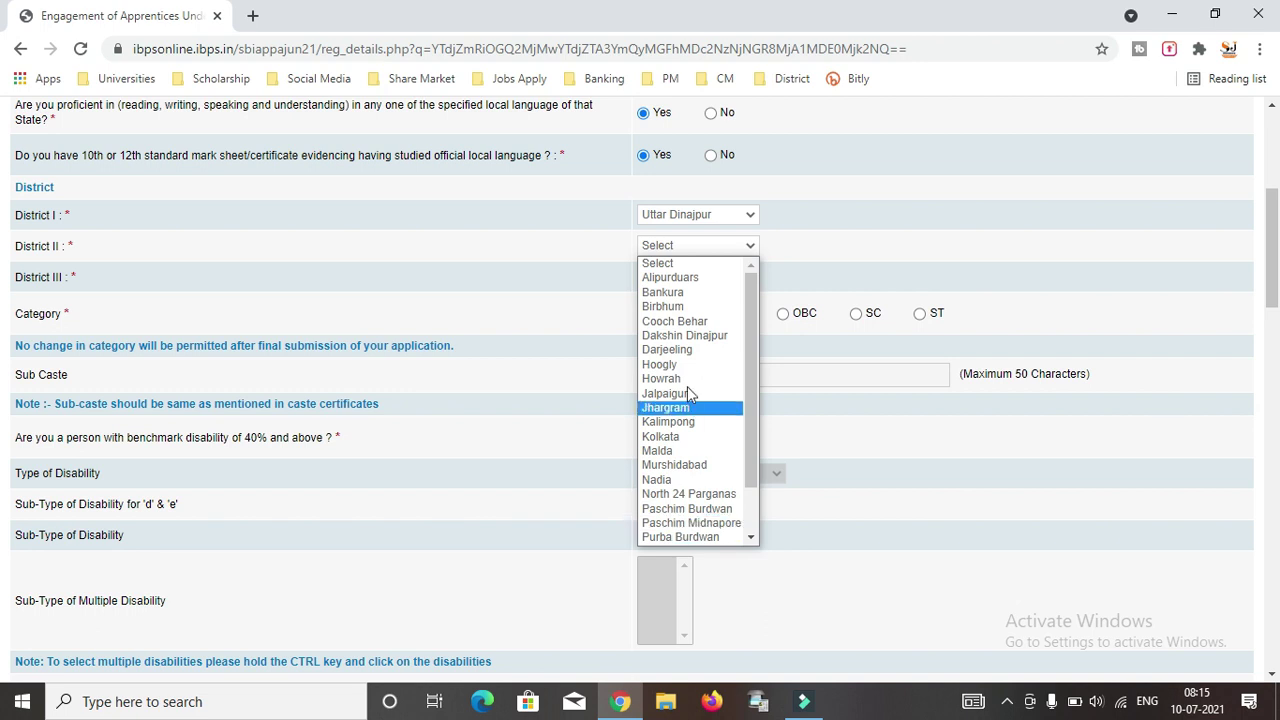
click(685, 335)
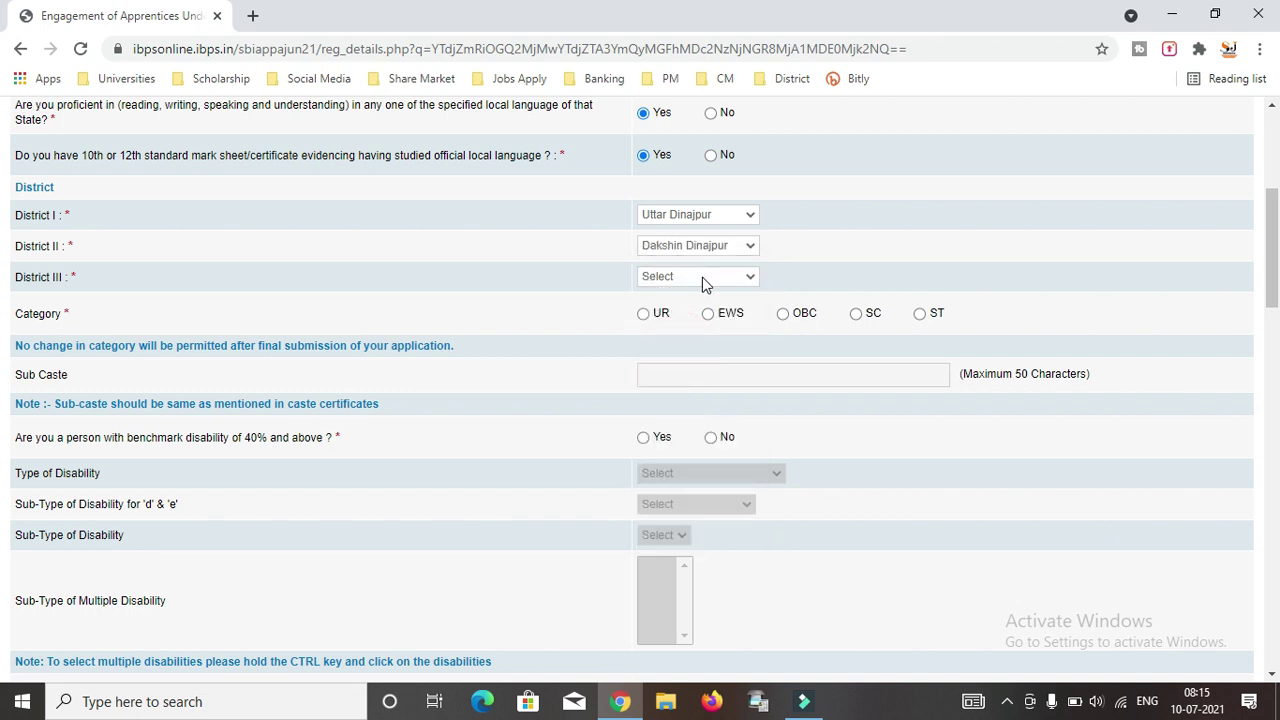
click(702, 277)
scroll(690, 445, down, 2)
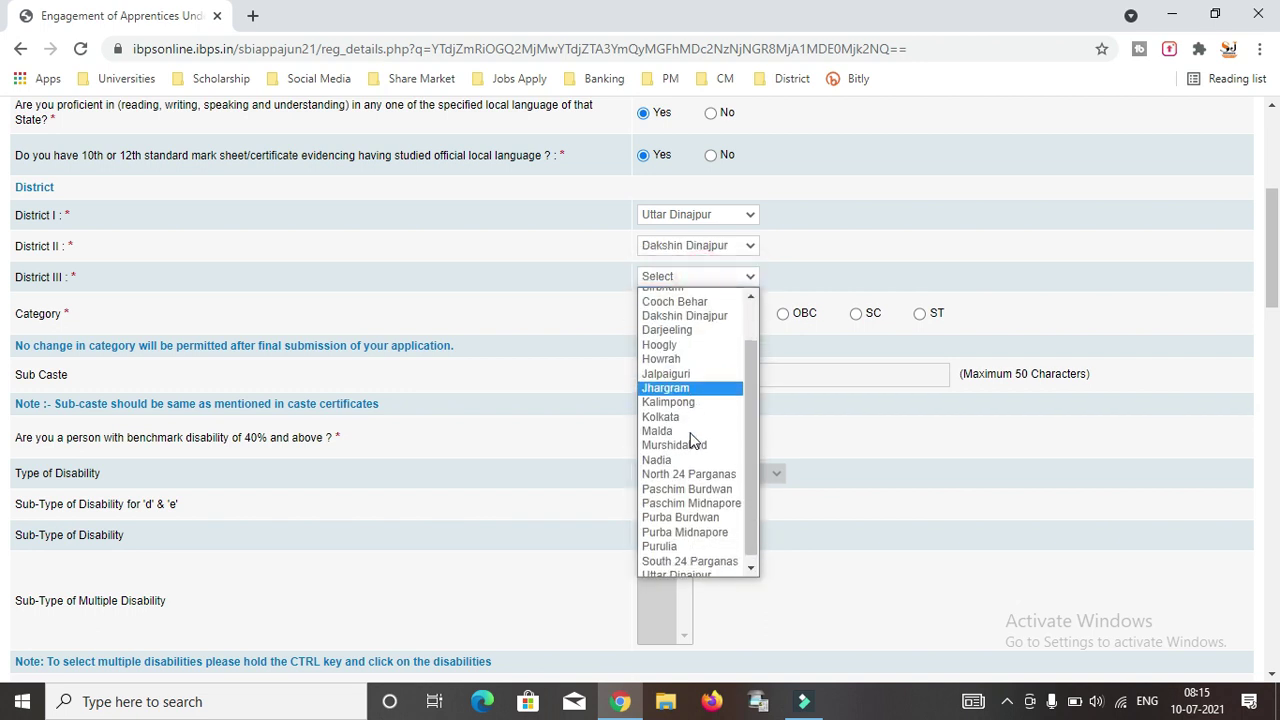
click(674, 425)
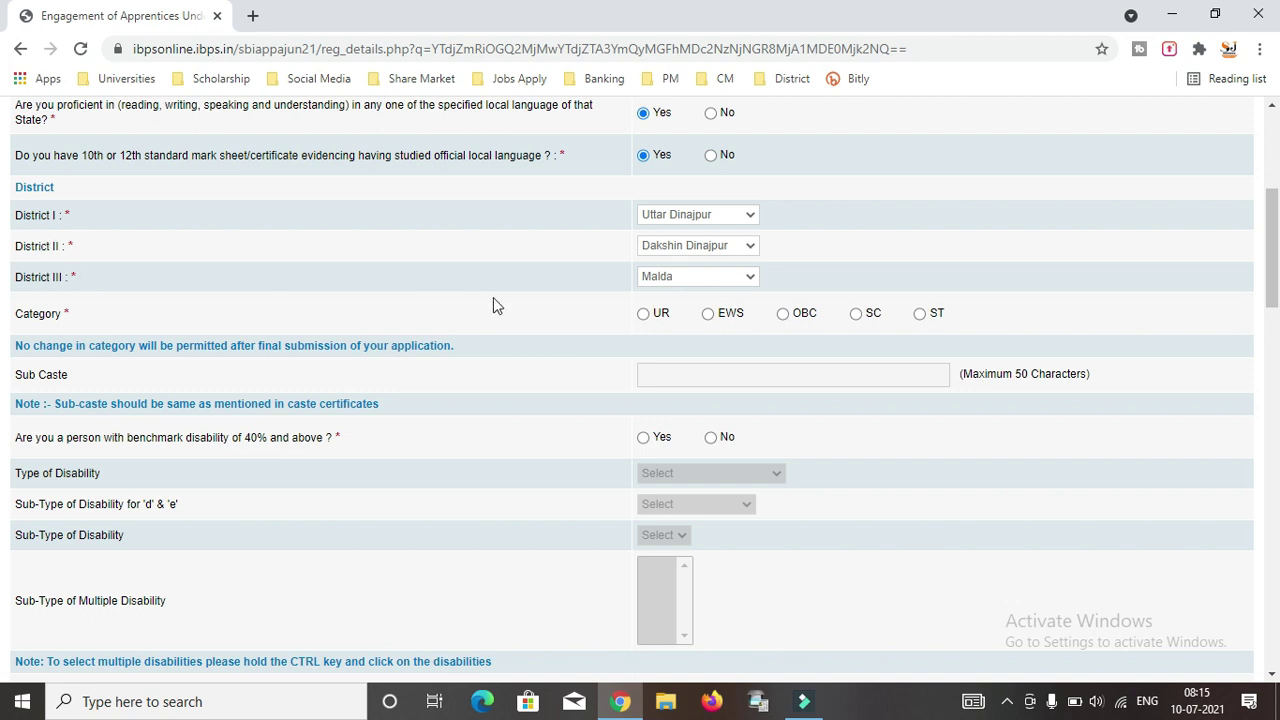
Step: Try the UR, EWS, OBC, SC and ST category options and leave the category set to UR
scroll(686, 298, down, 2)
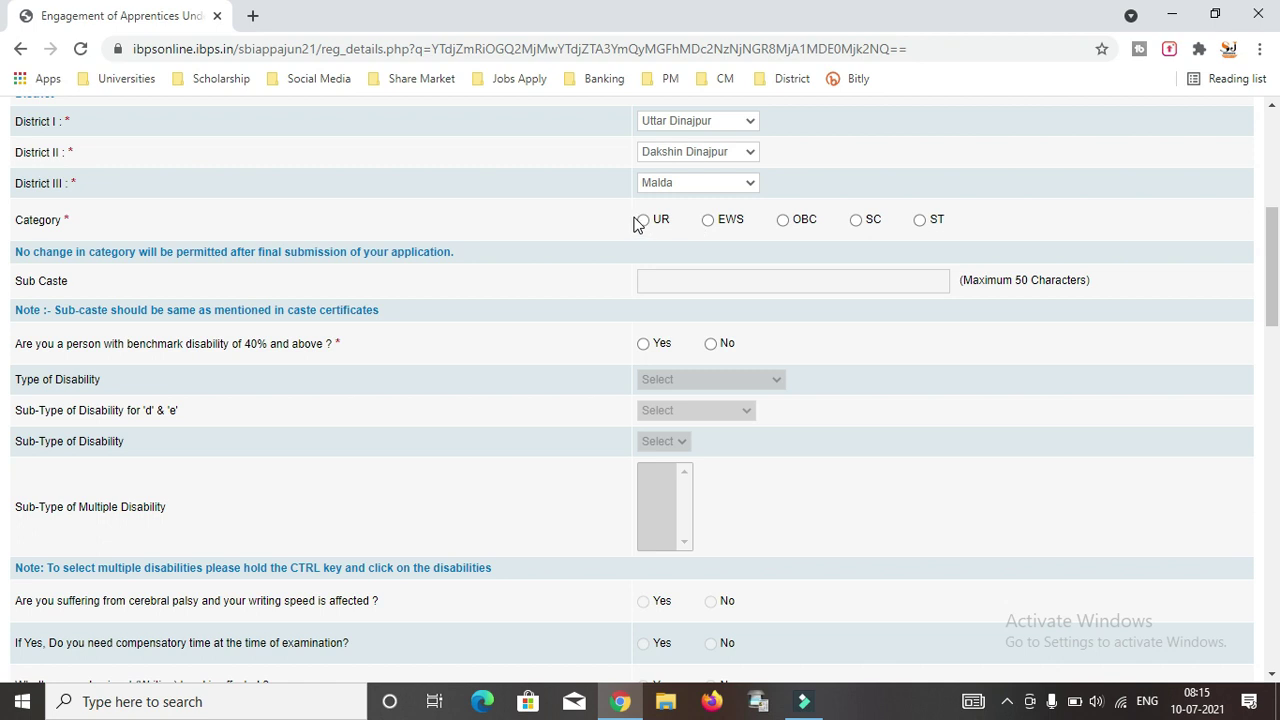
click(643, 222)
scroll(446, 277, down, 2)
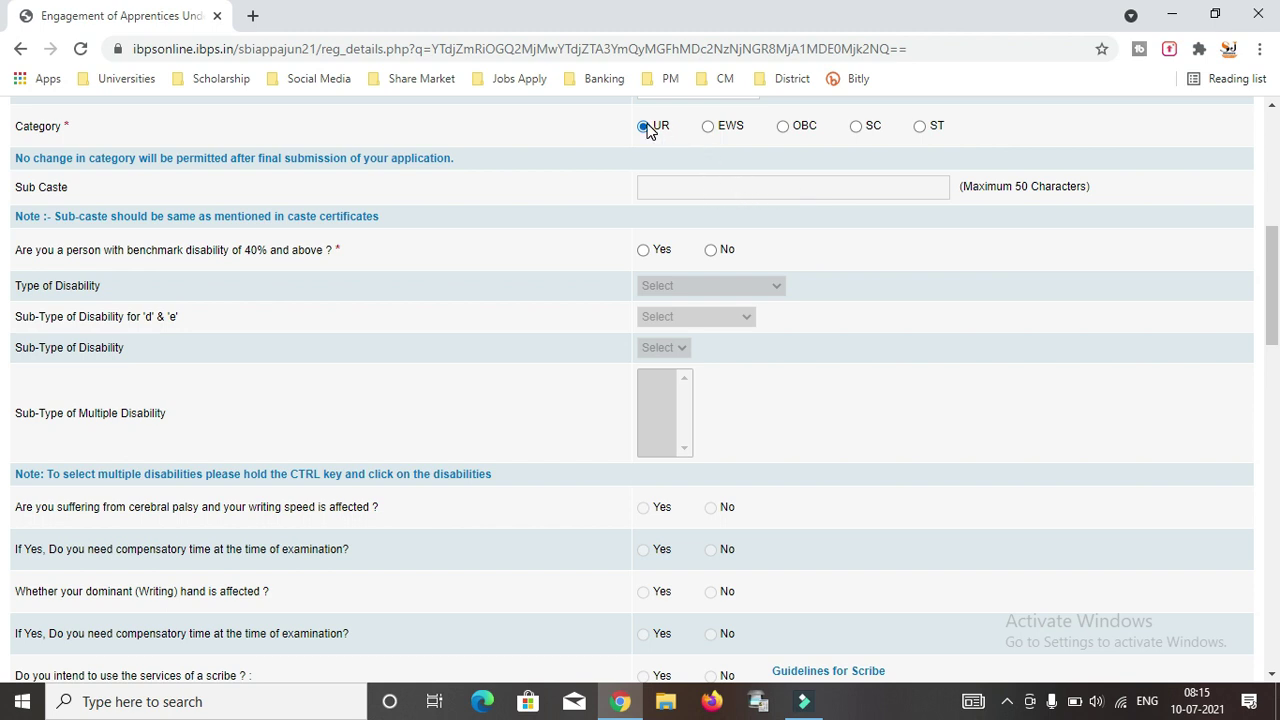
click(708, 126)
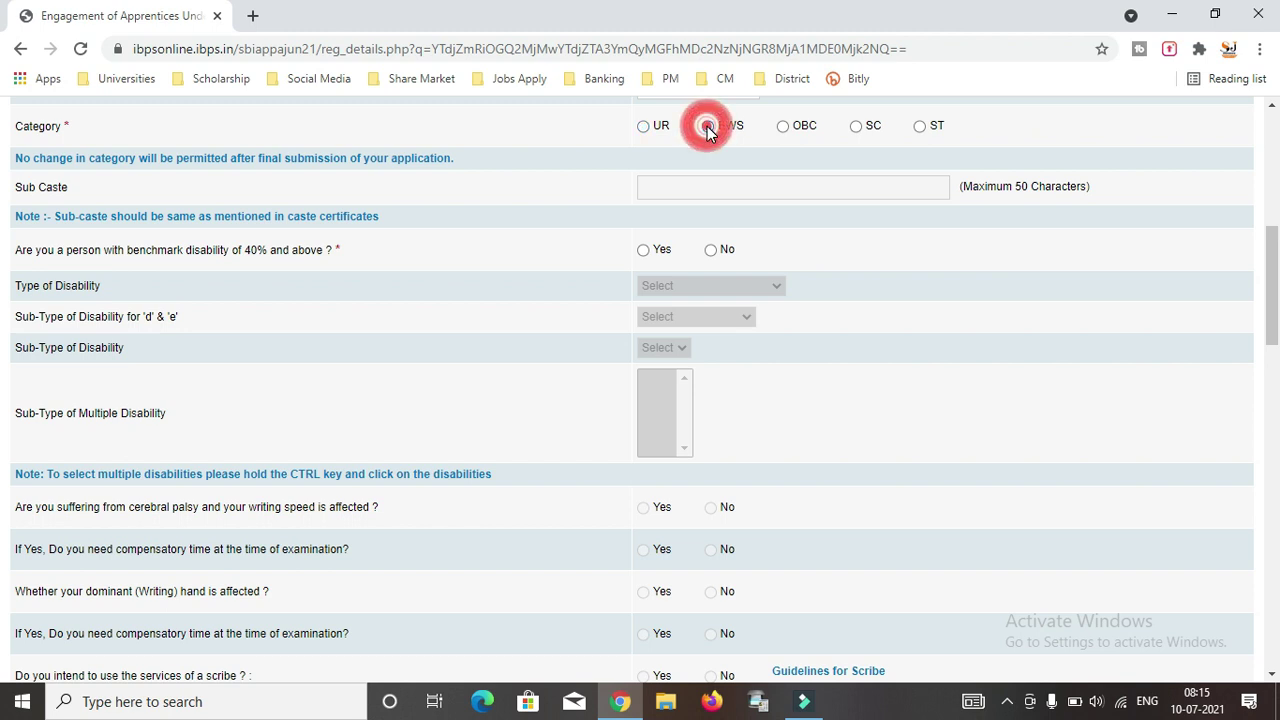
click(784, 131)
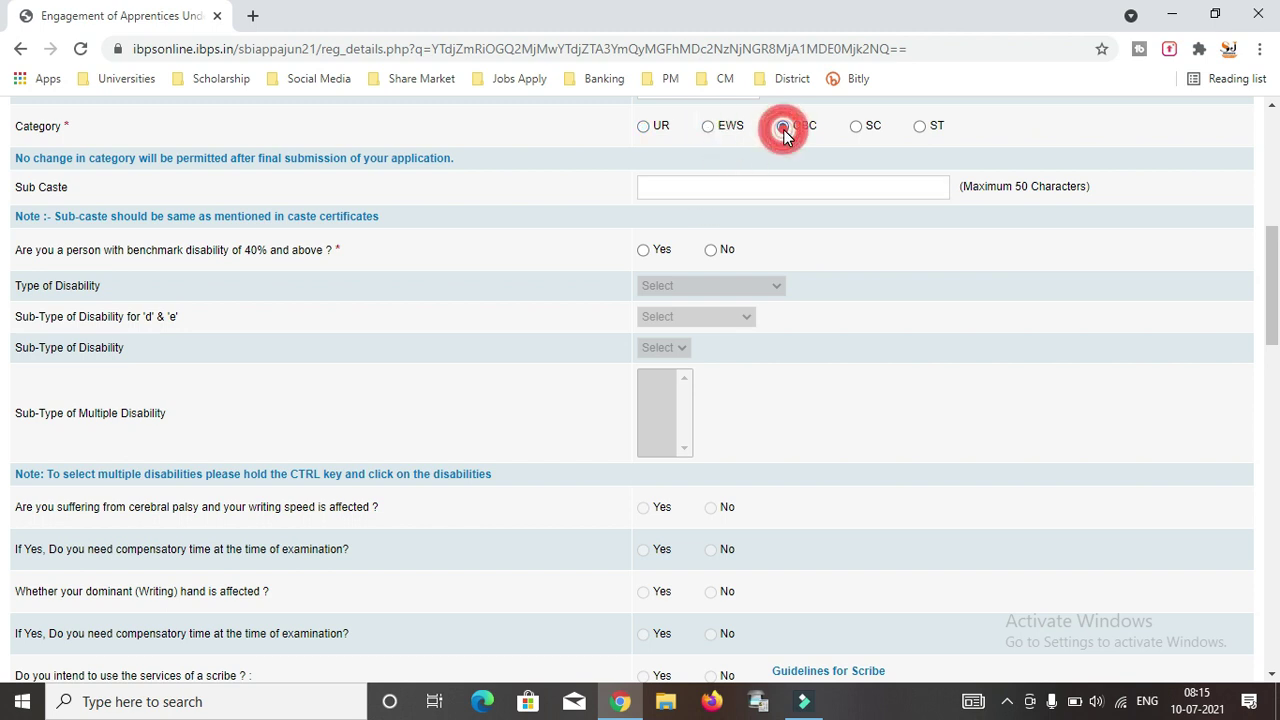
click(855, 133)
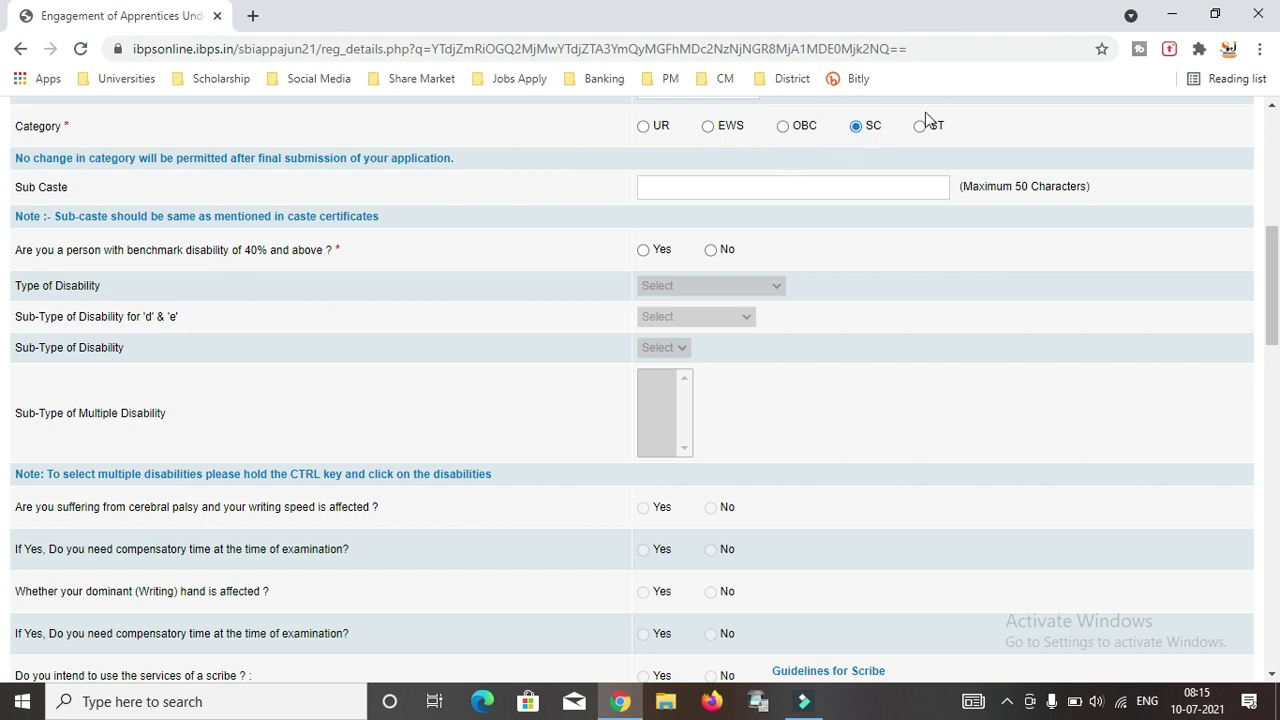
click(922, 128)
click(645, 130)
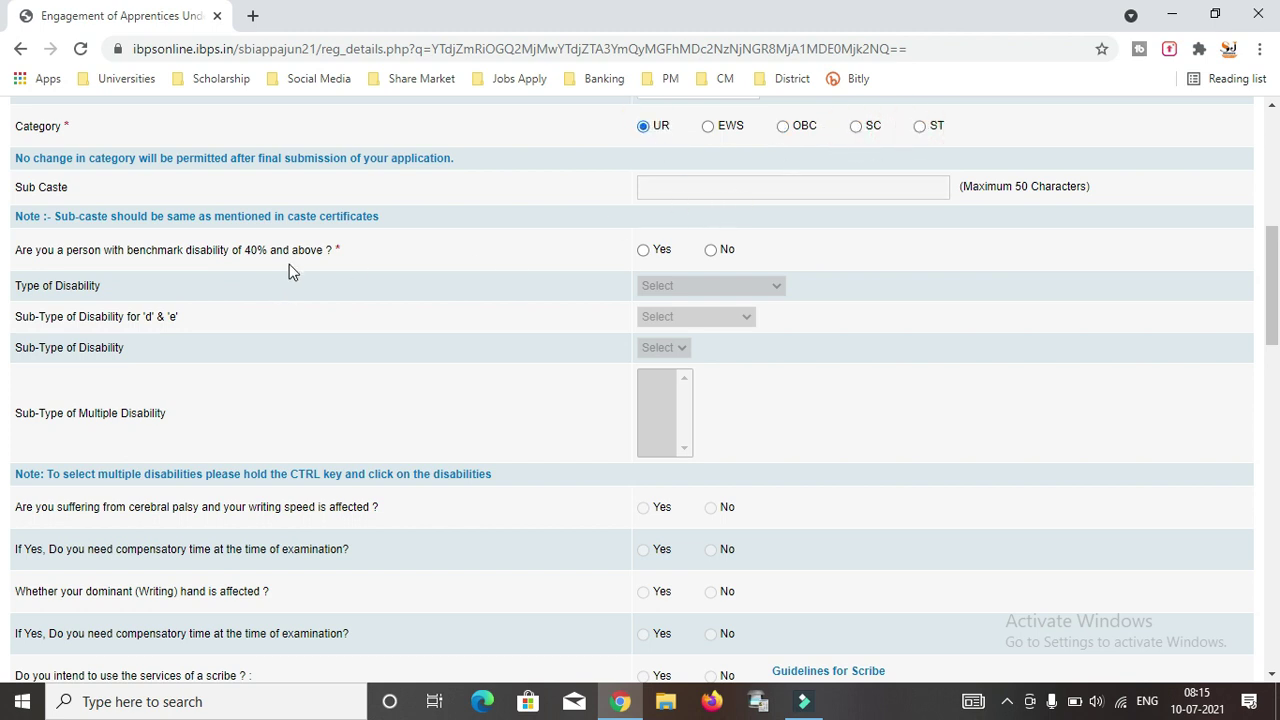
Step: Try Yes for the benchmark disability of 40% and above question, review the dependent fields, and set the answer to No
click(130, 253)
click(645, 251)
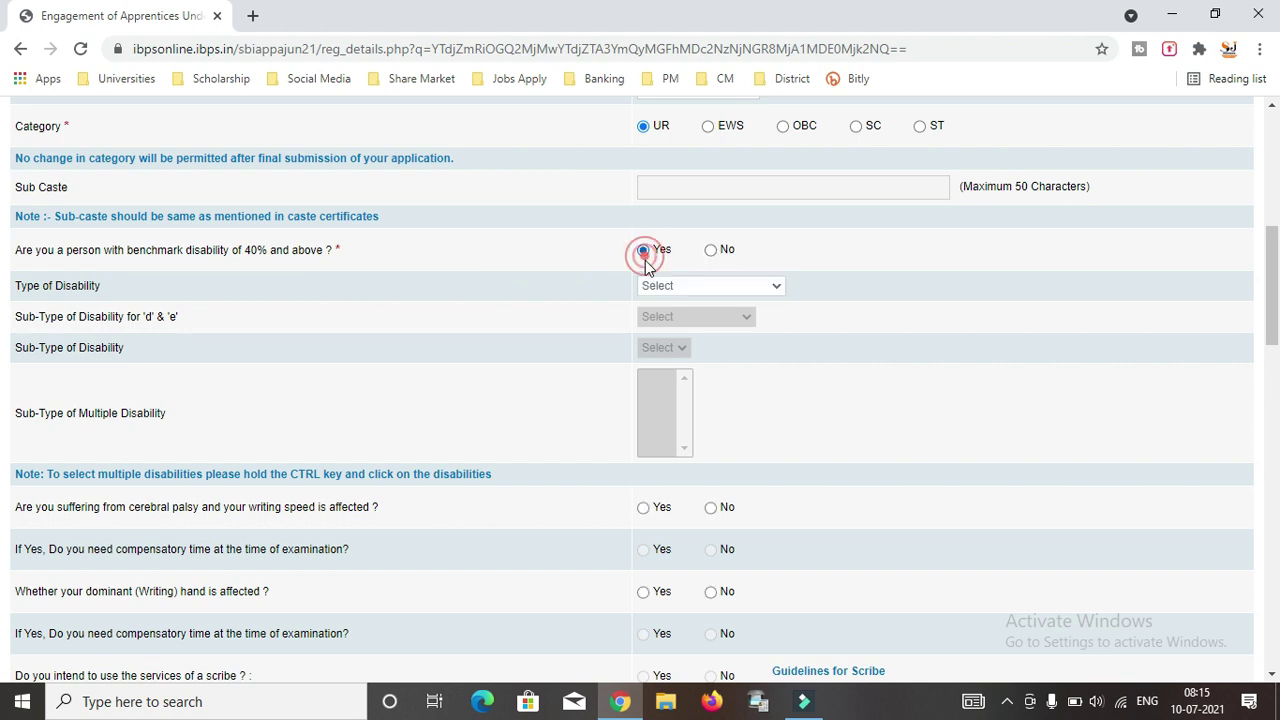
scroll(654, 444, down, 3)
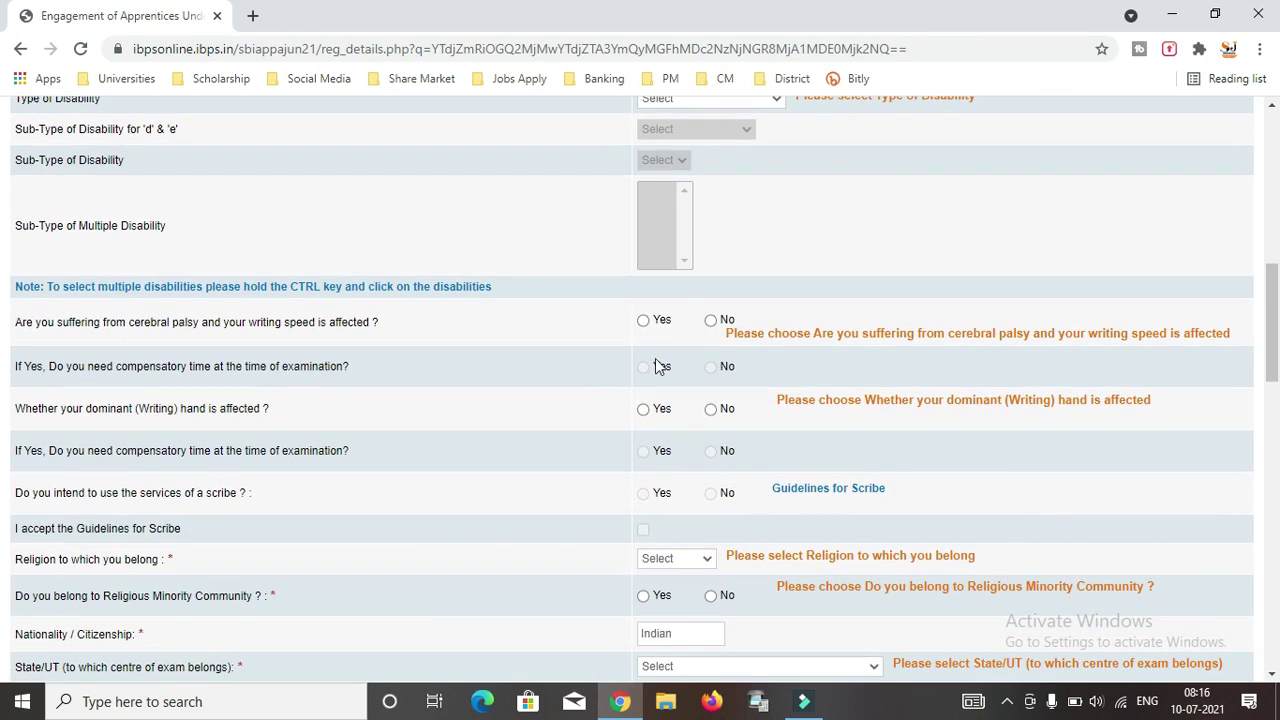
scroll(659, 468, down, 1)
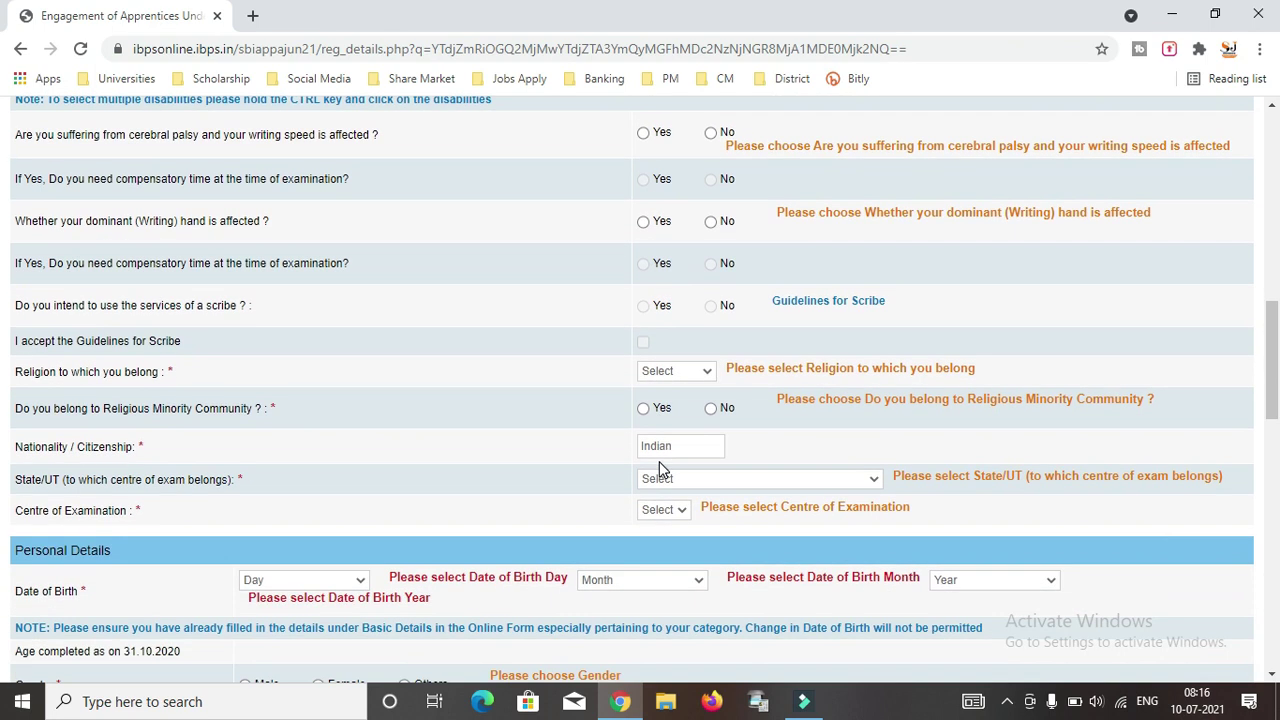
scroll(662, 388, up, 3)
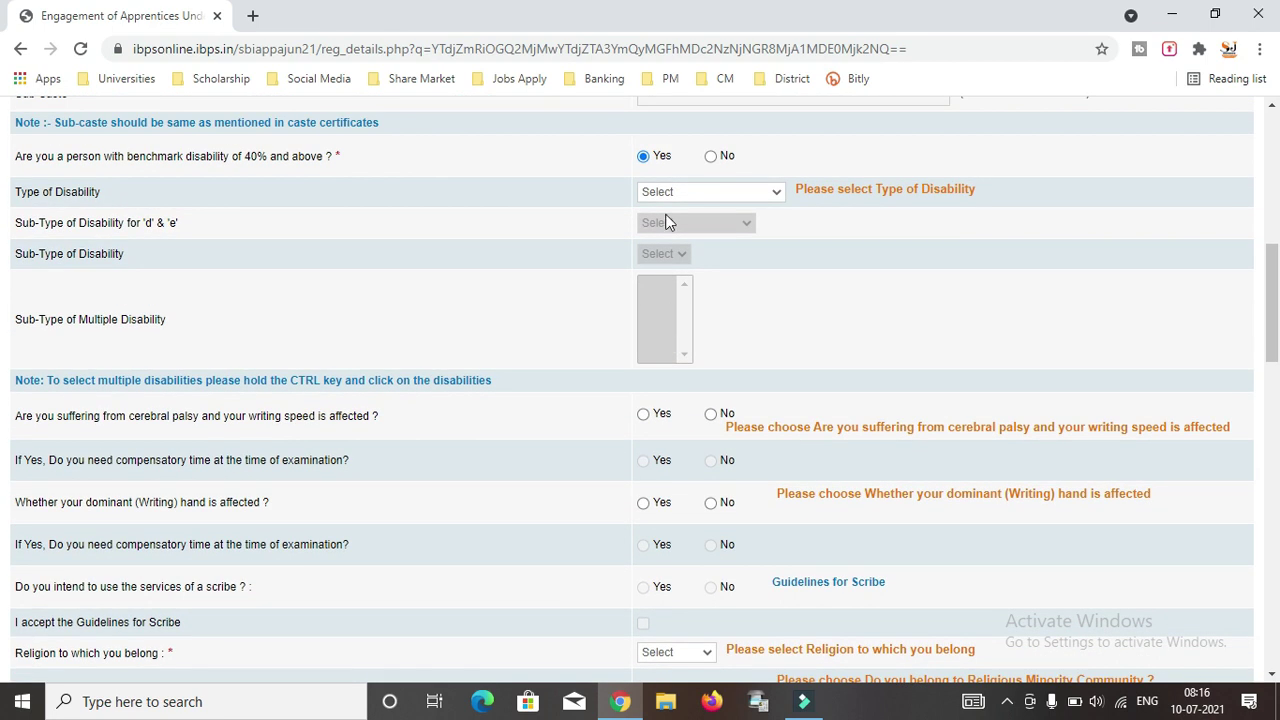
click(714, 157)
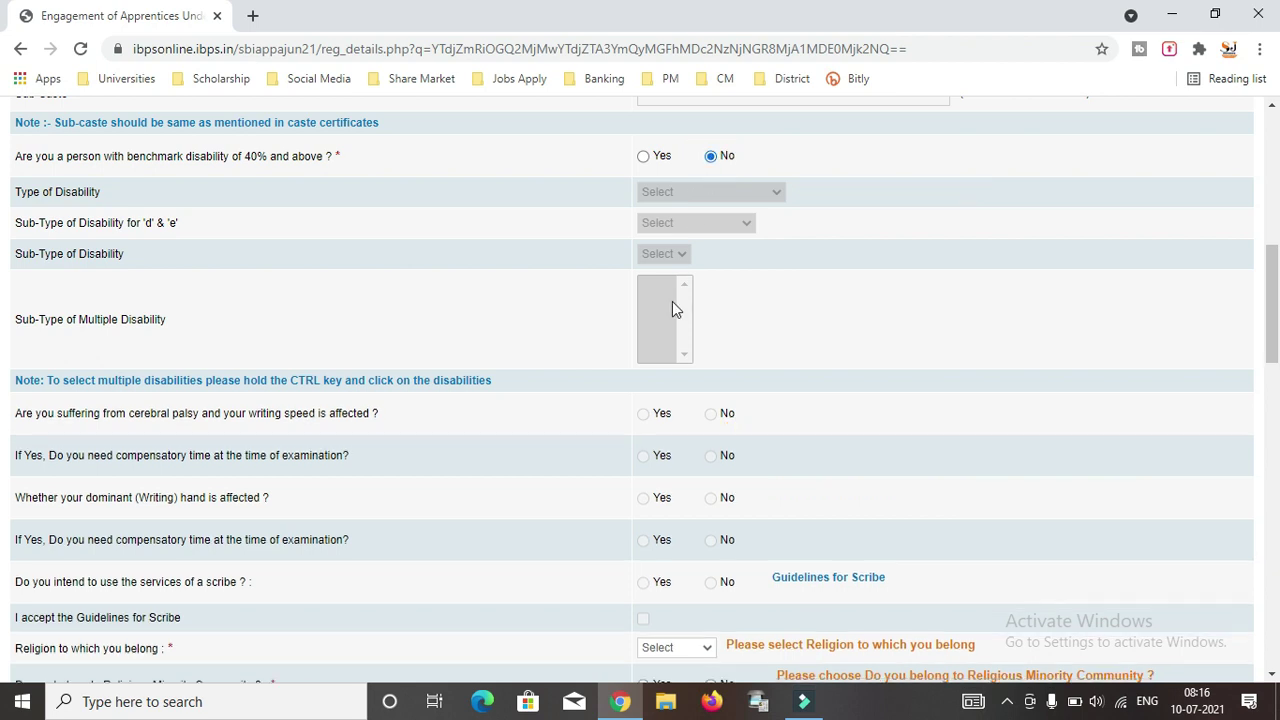
Step: Set the religion to Hindu and answer No to the Religious Minority Community question
scroll(674, 303, down, 2)
scroll(687, 402, down, 1)
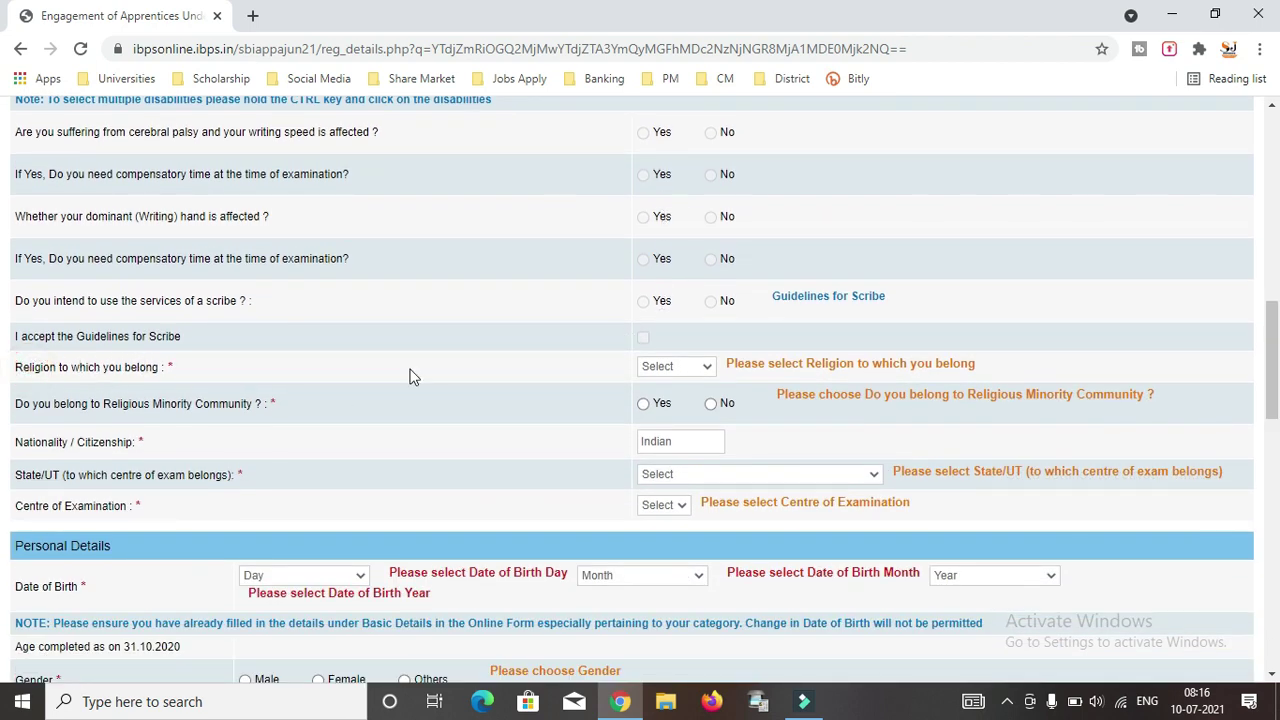
click(672, 362)
click(672, 426)
scroll(668, 331, down, 1)
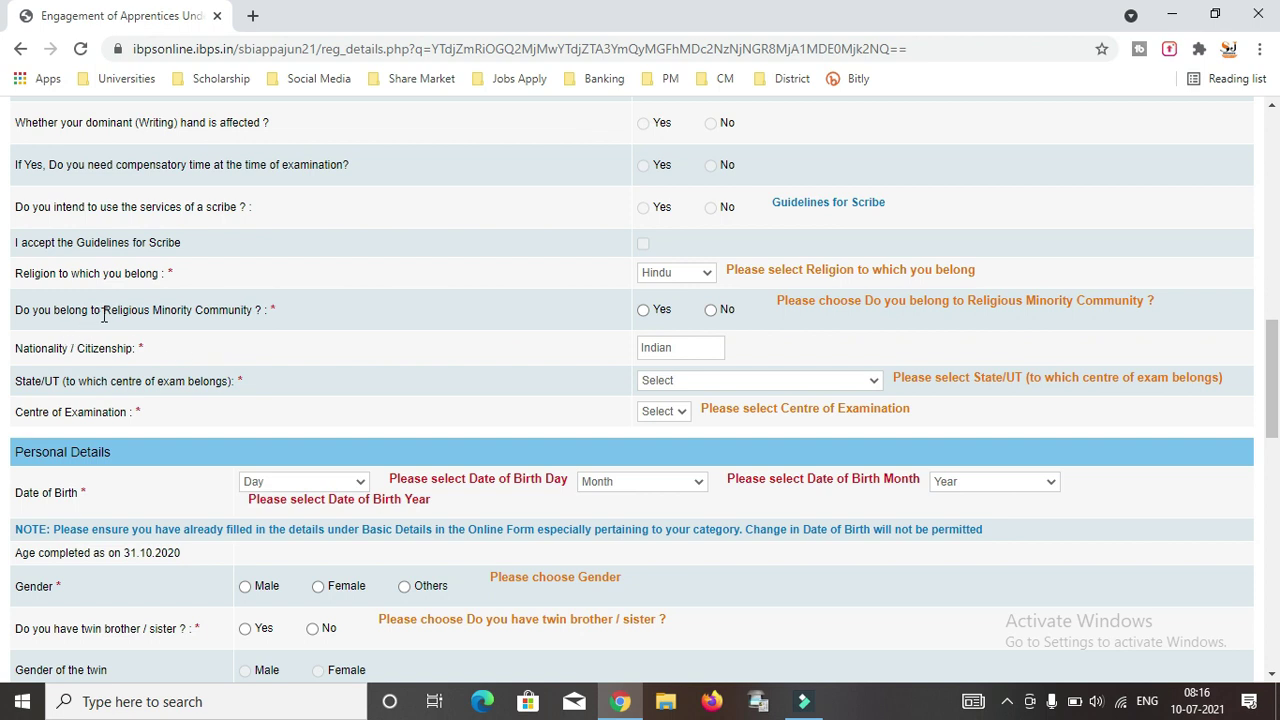
click(155, 312)
click(711, 310)
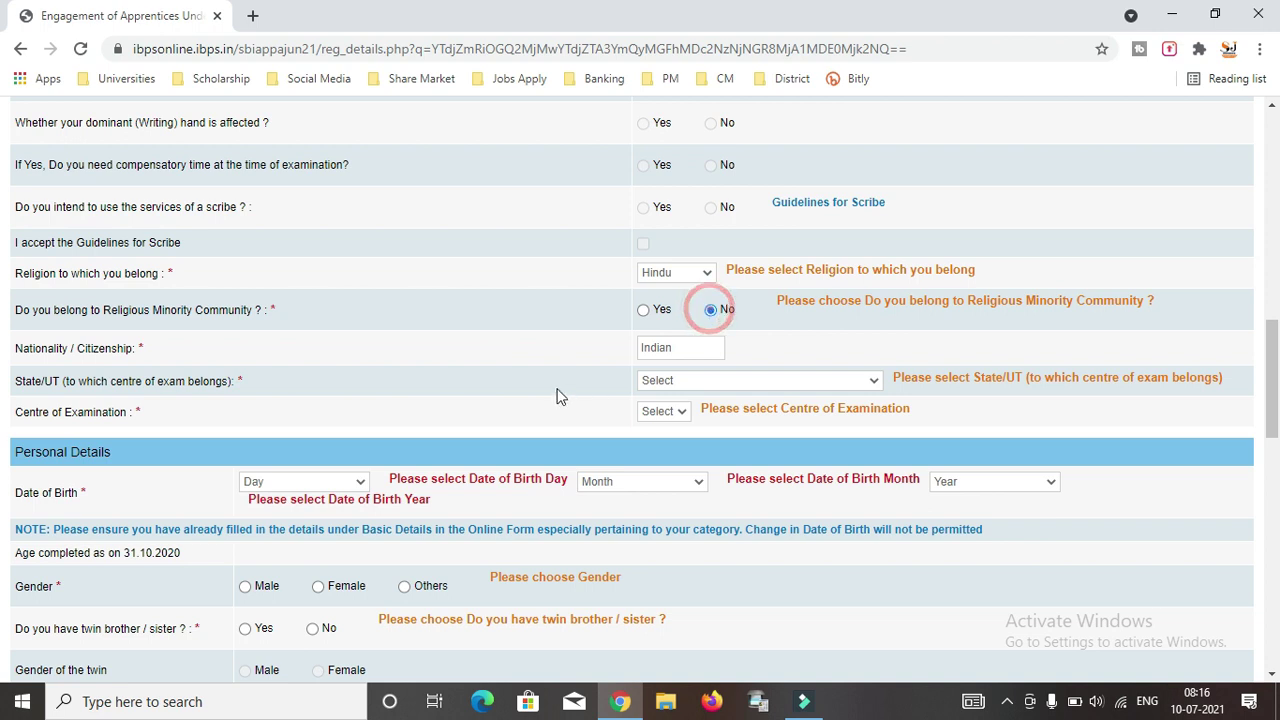
Step: Set the exam centre's state to West Bengal and the Centre of Examination to Siliguri
scroll(133, 258, down, 1)
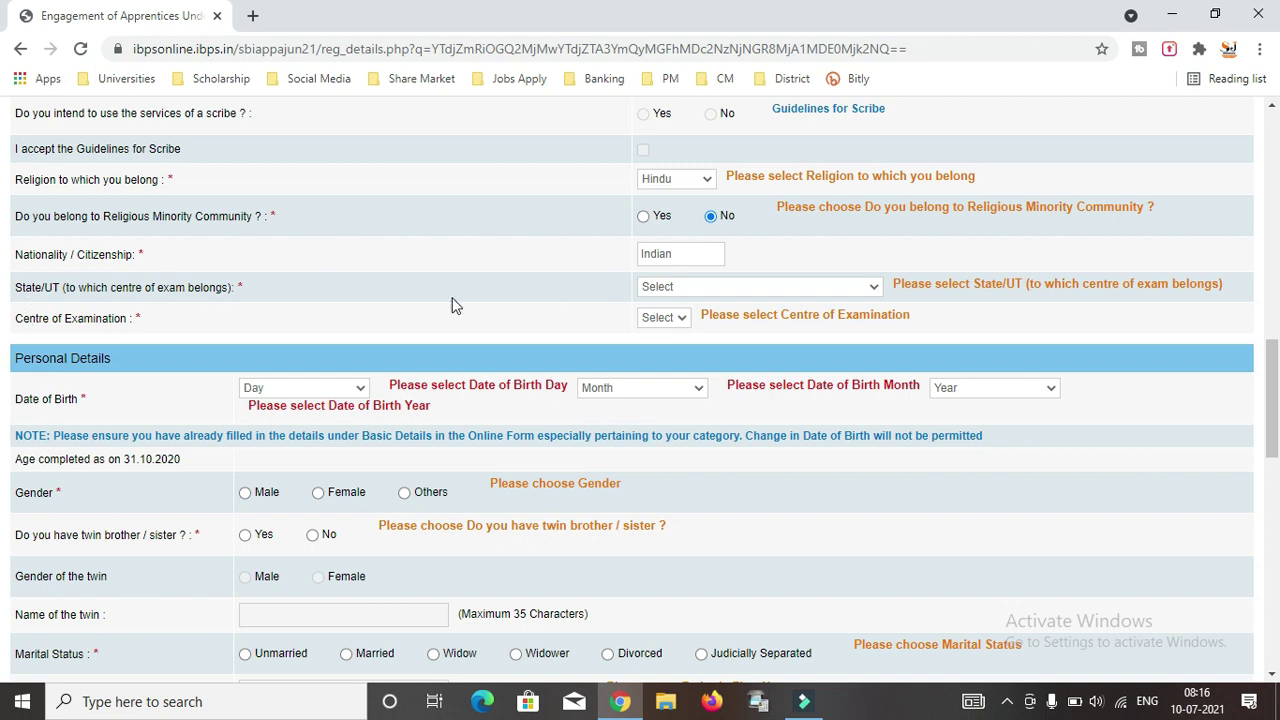
click(683, 289)
scroll(675, 450, down, 5)
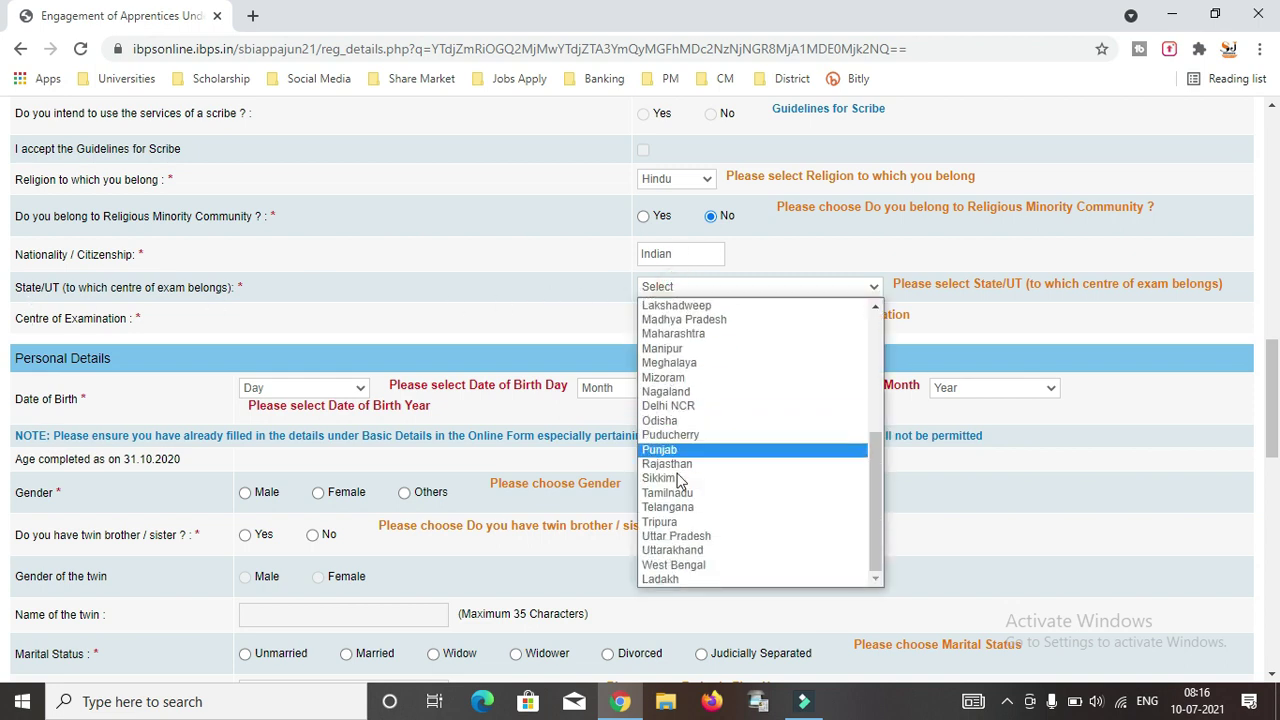
click(684, 565)
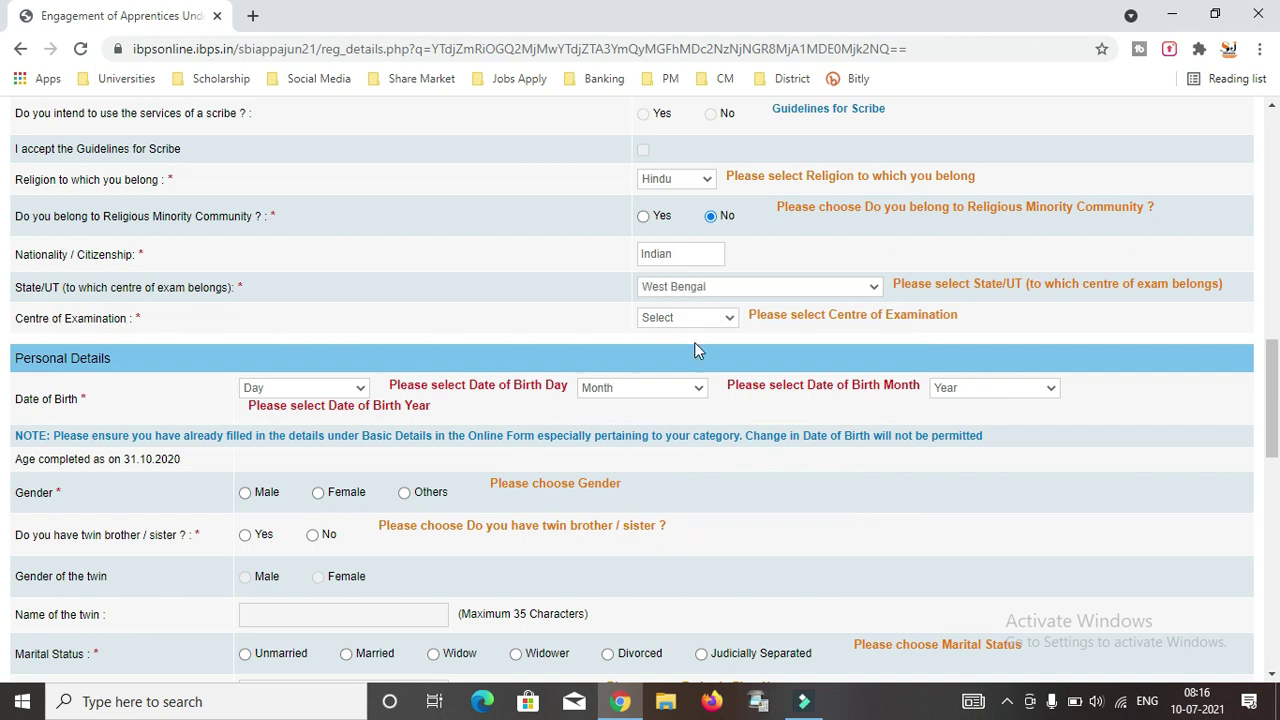
click(706, 322)
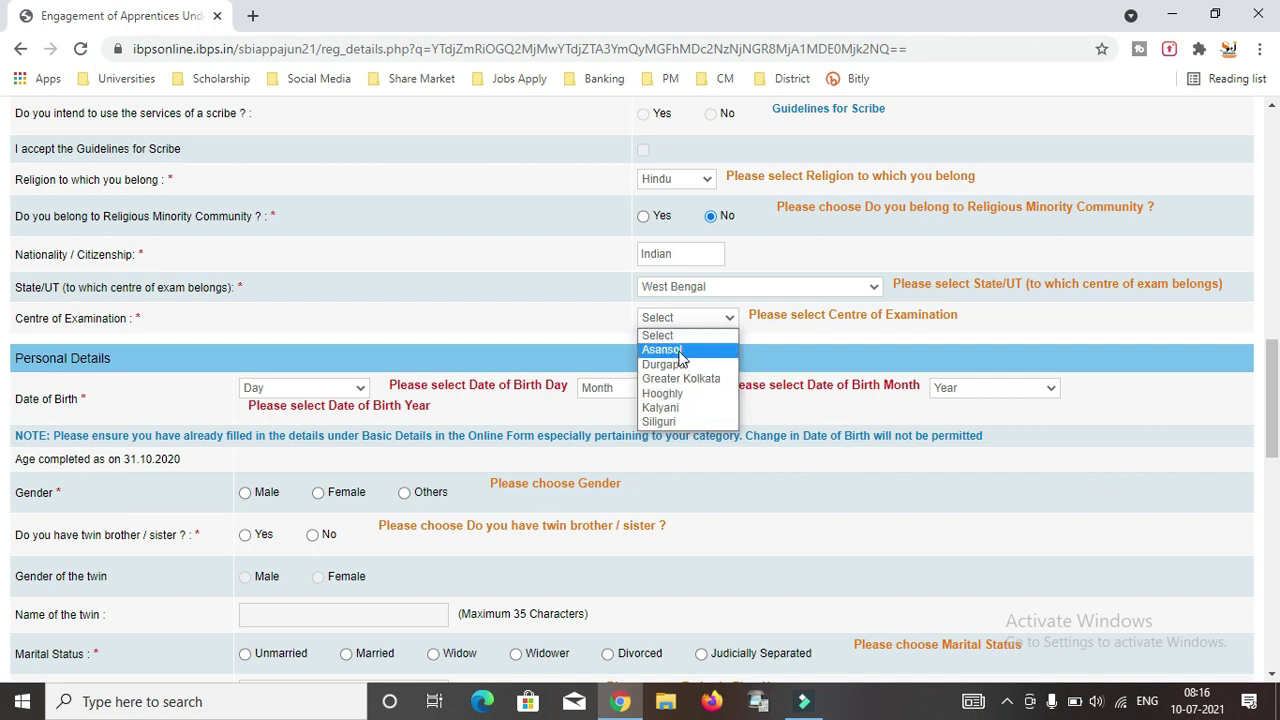
click(676, 421)
Step: Enter the applicant's date of birth in the Personal Details section by choosing its day, month and year
scroll(659, 362, down, 1)
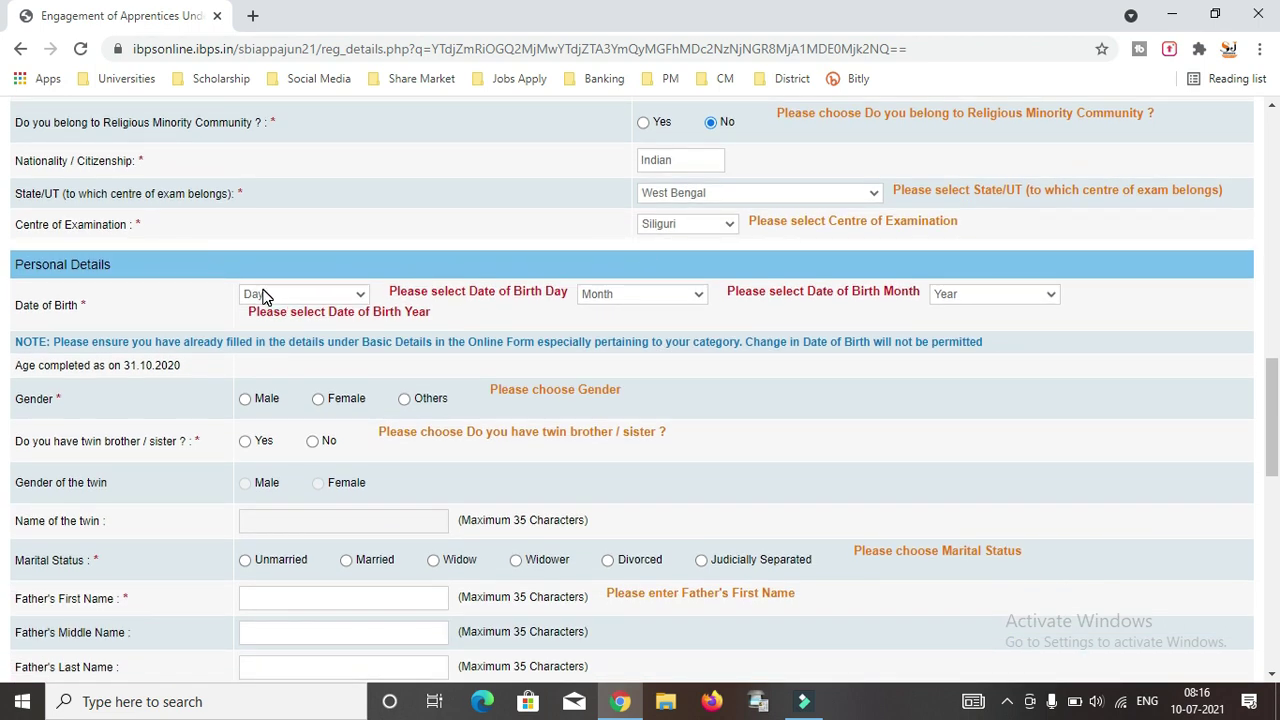
click(316, 295)
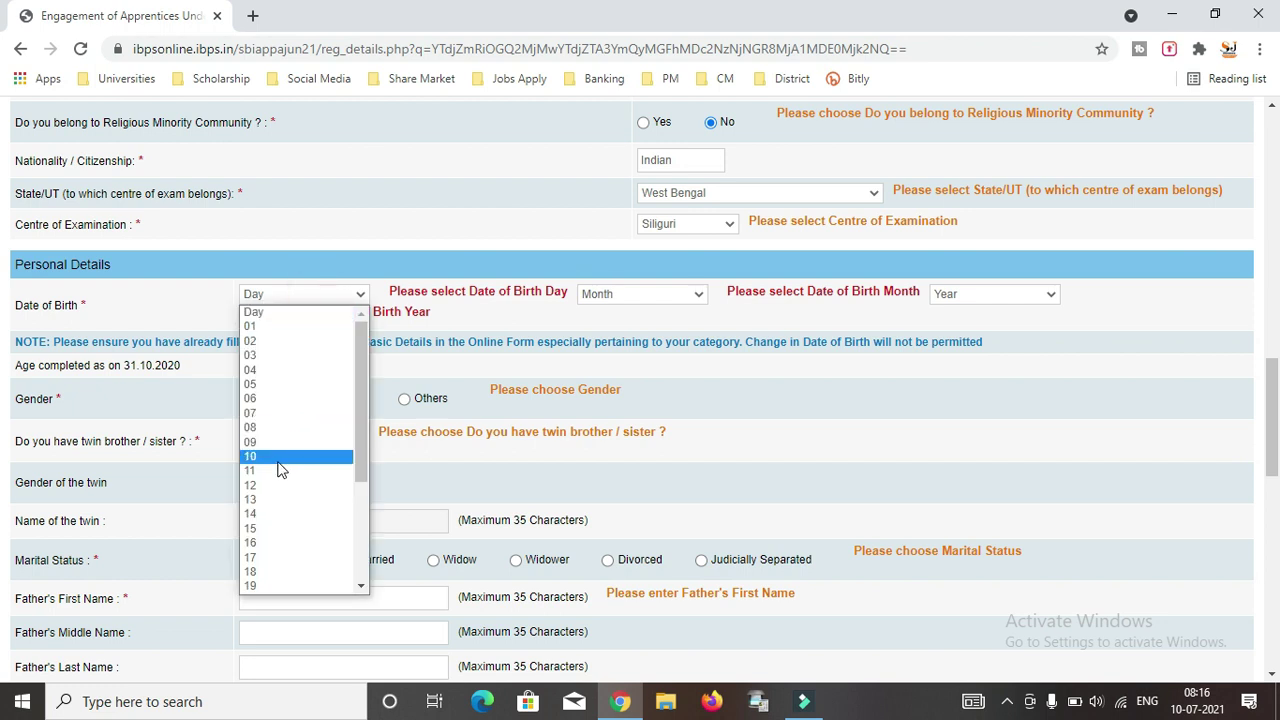
click(276, 485)
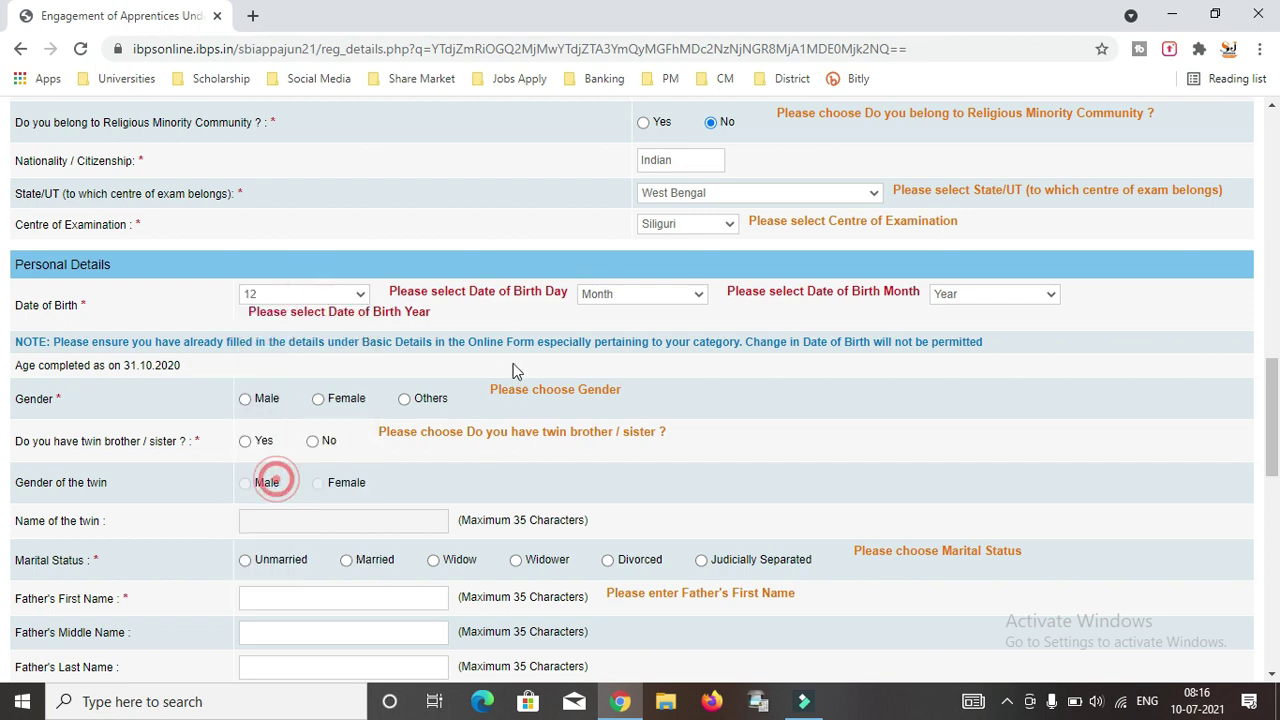
click(602, 295)
click(607, 410)
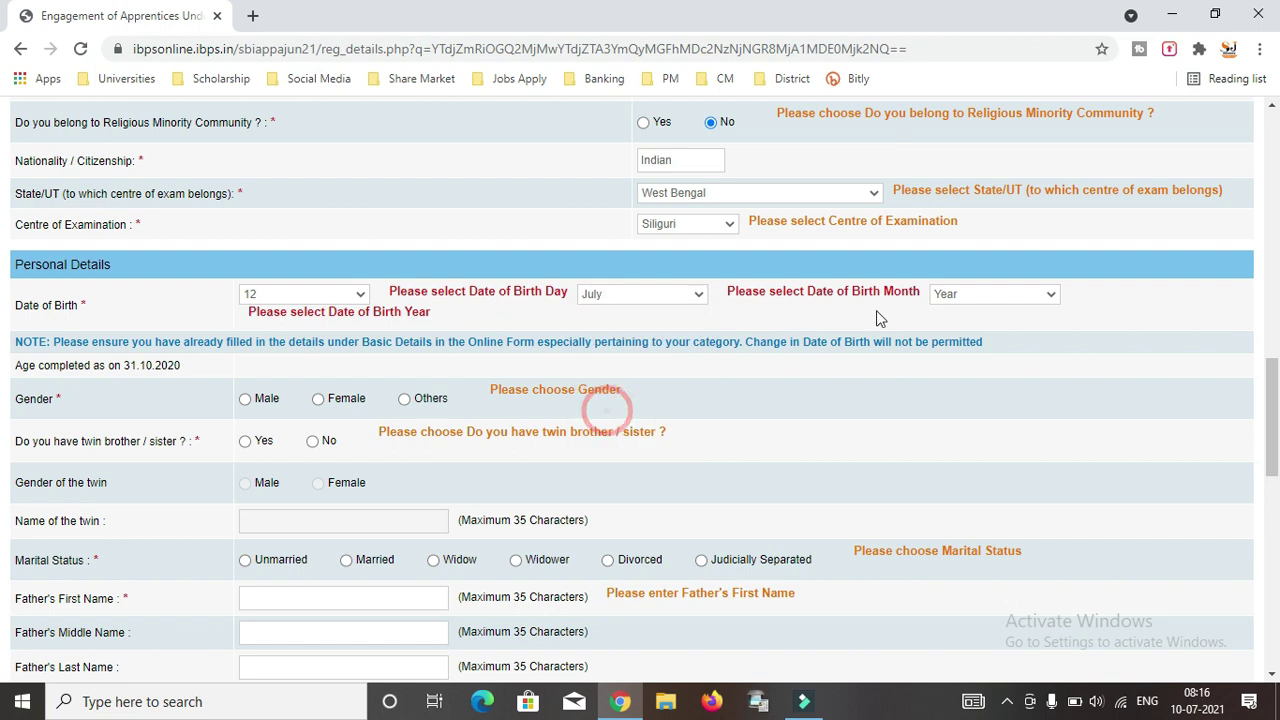
click(966, 294)
click(968, 338)
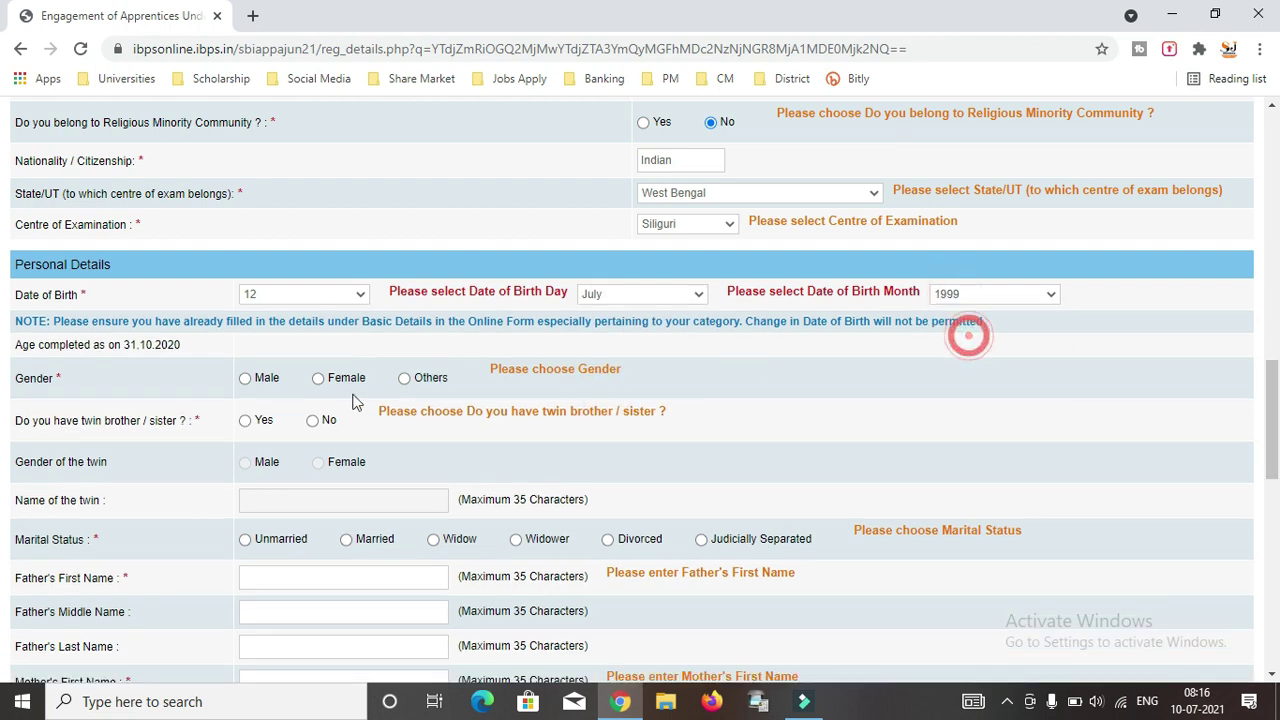
Step: Fill in the personal details with gender Male, no twin brother or sister, and marital status Unmarried
click(247, 383)
scroll(330, 385, down, 1)
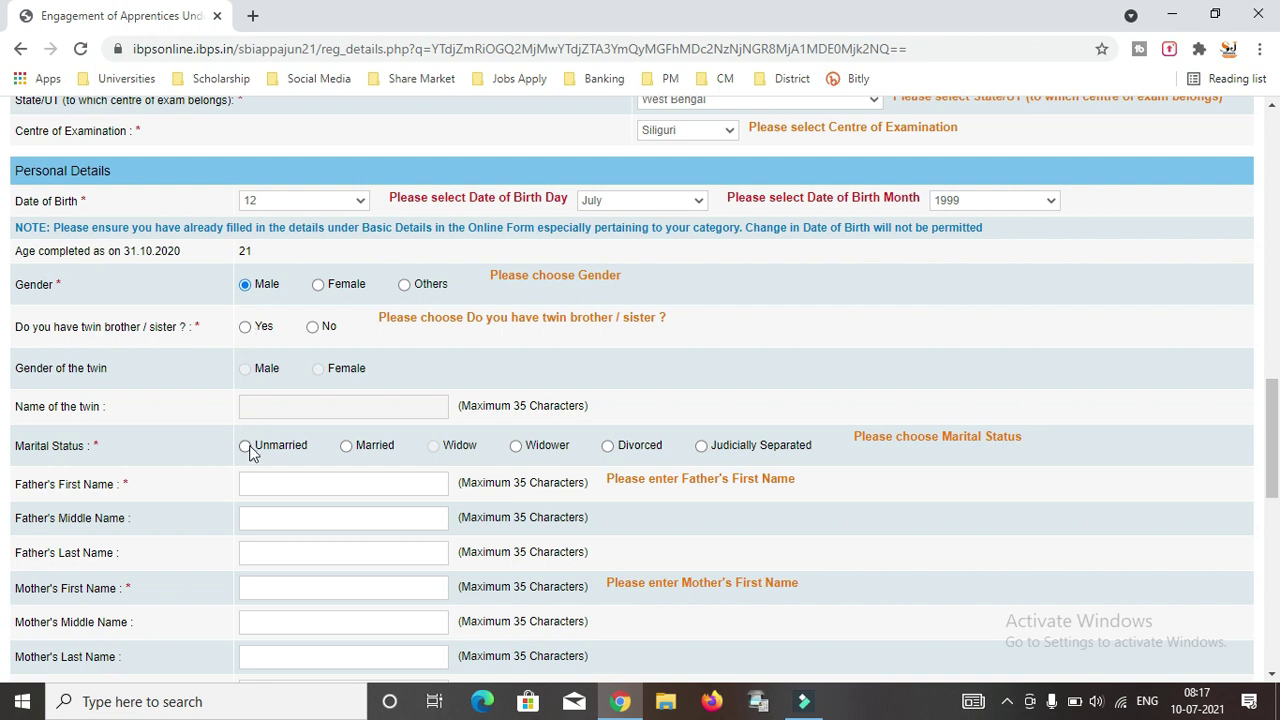
click(313, 327)
scroll(381, 418, down, 1)
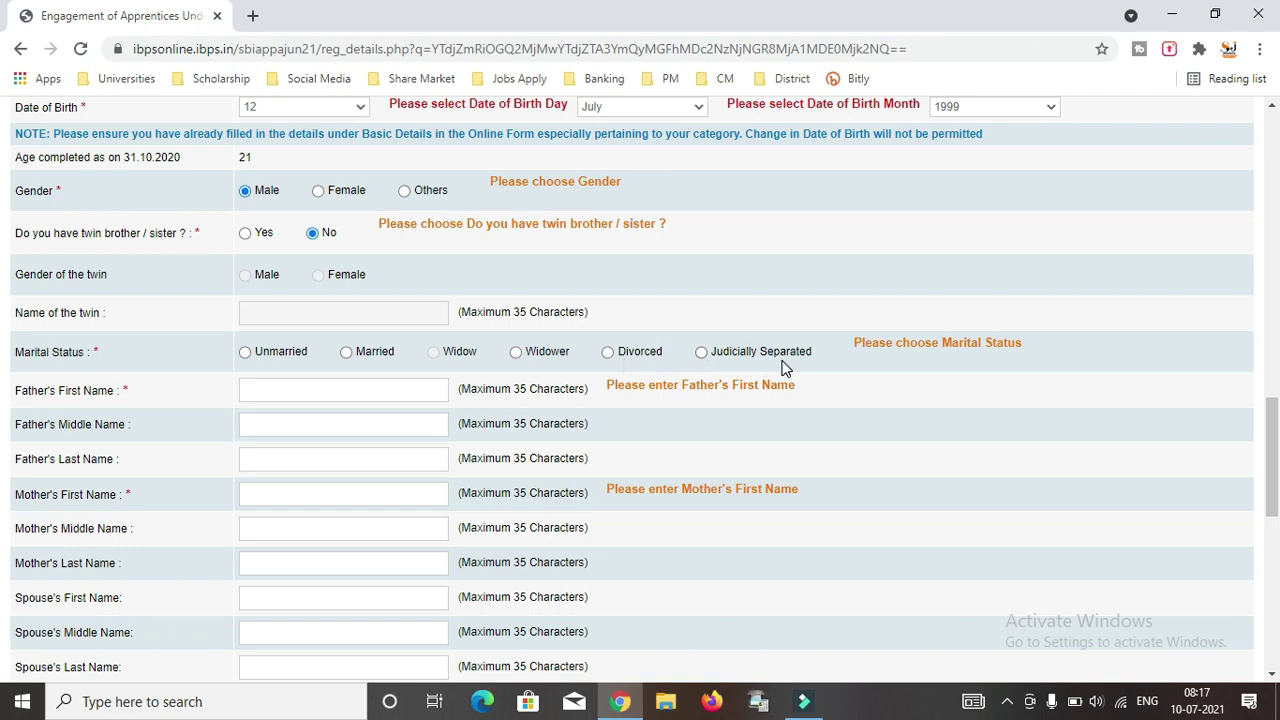
click(245, 352)
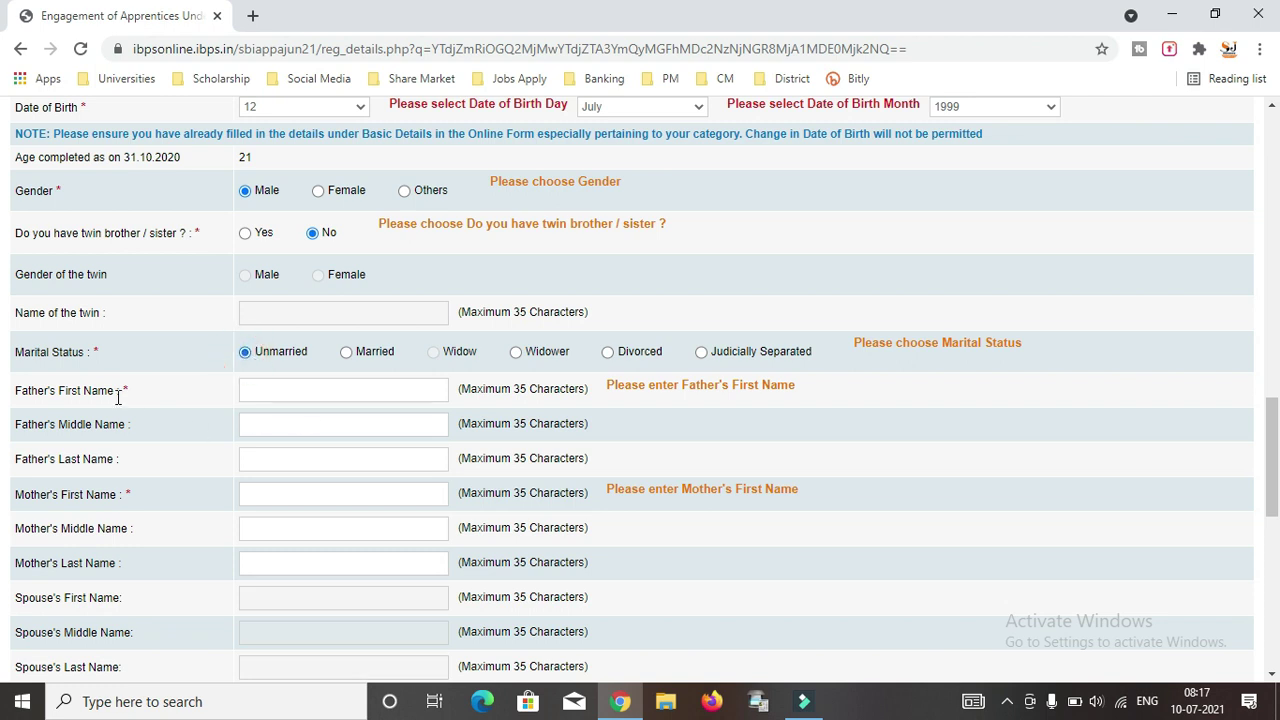
Step: Examine the father's, mother's and spouse's name fields and the correspondence address fields
scroll(117, 397, down, 1)
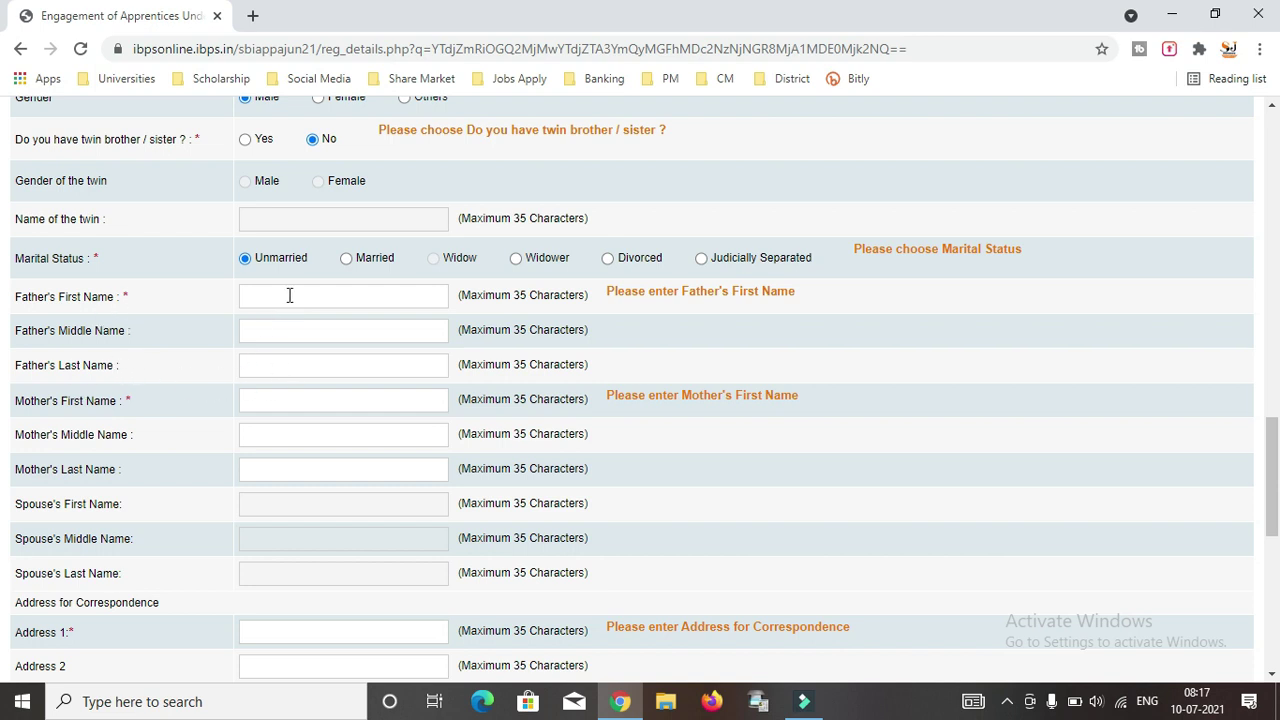
scroll(165, 366, down, 1)
click(29, 306)
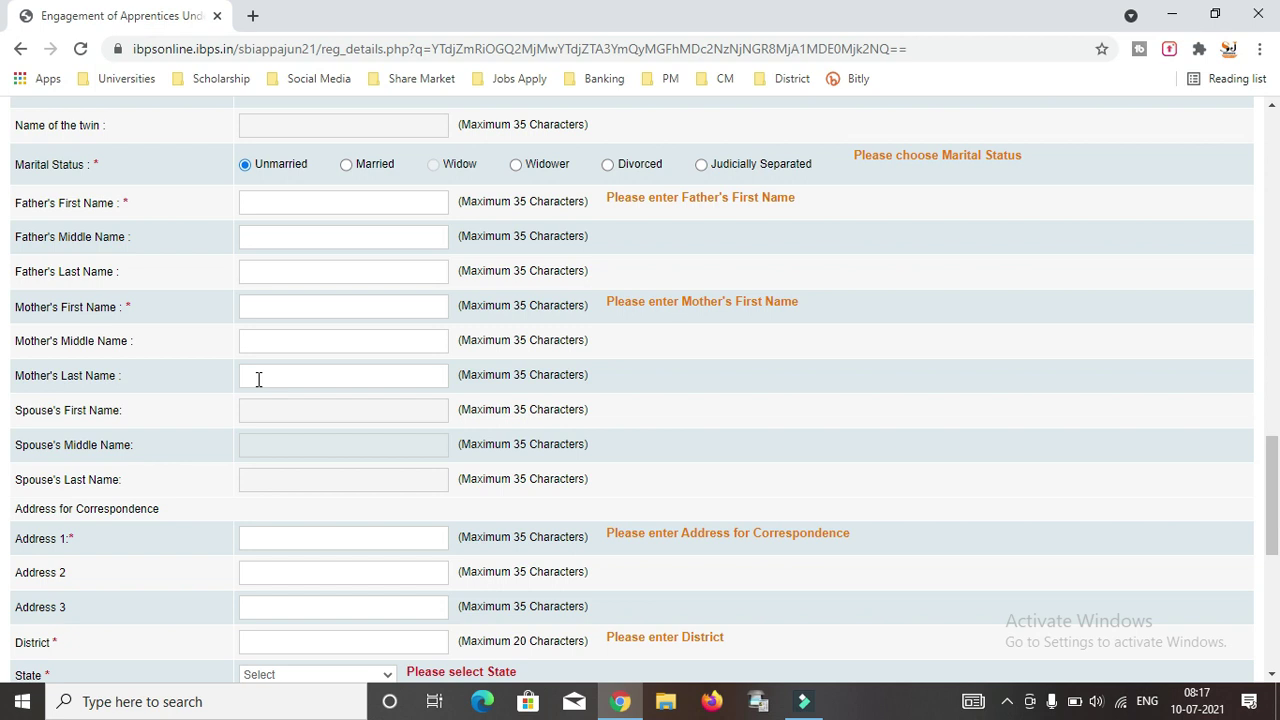
click(136, 310)
scroll(301, 362, down, 2)
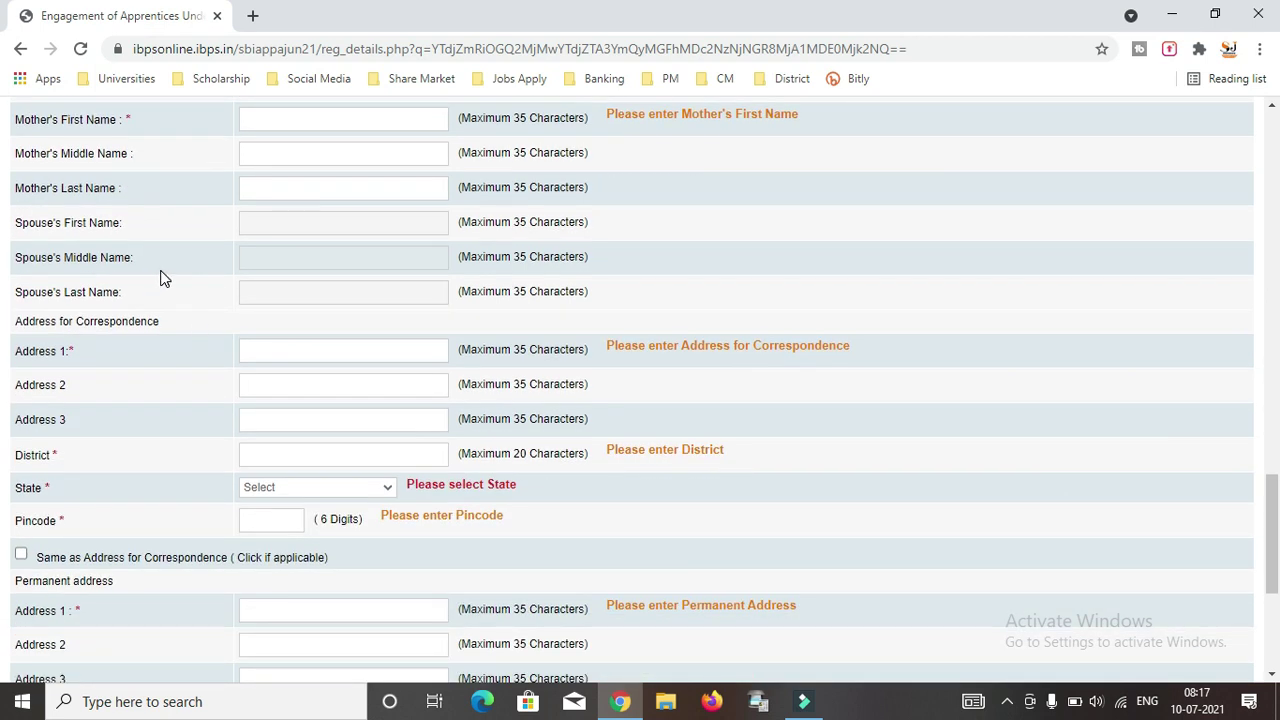
scroll(160, 277, down, 1)
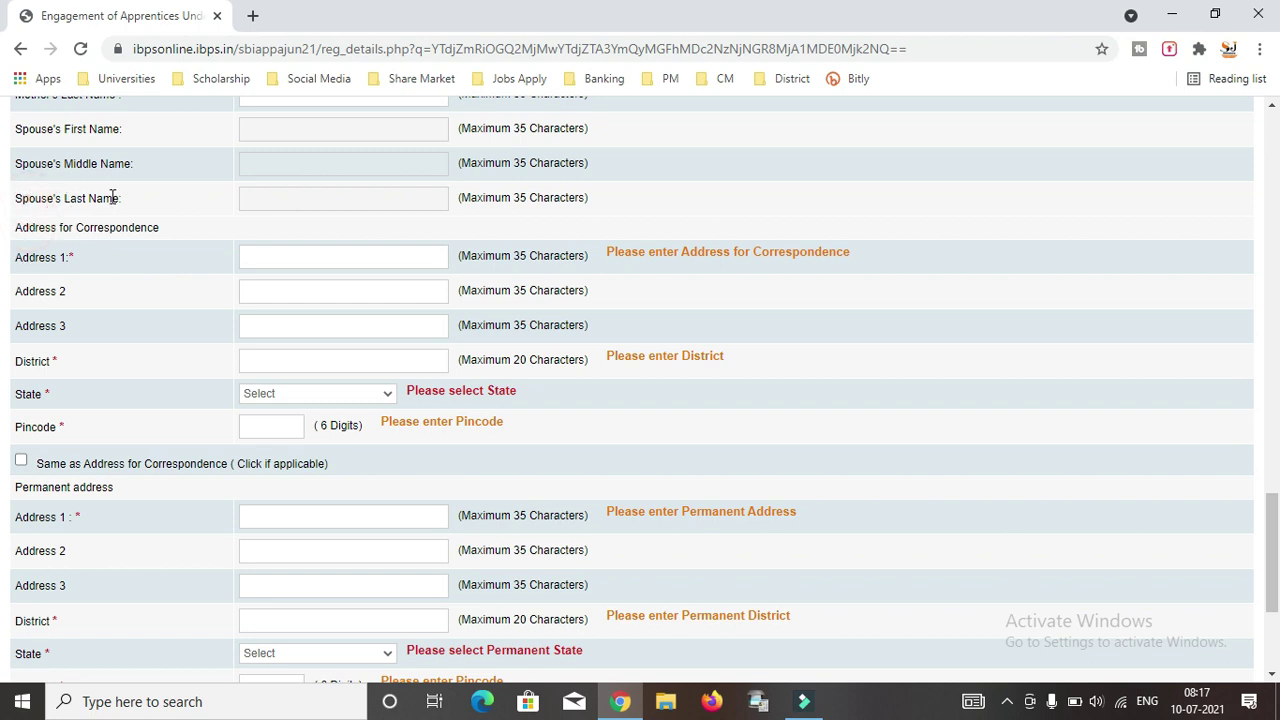
click(35, 257)
Step: Set the state of the correspondence address to WEST BENGAL
scroll(270, 380, down, 1)
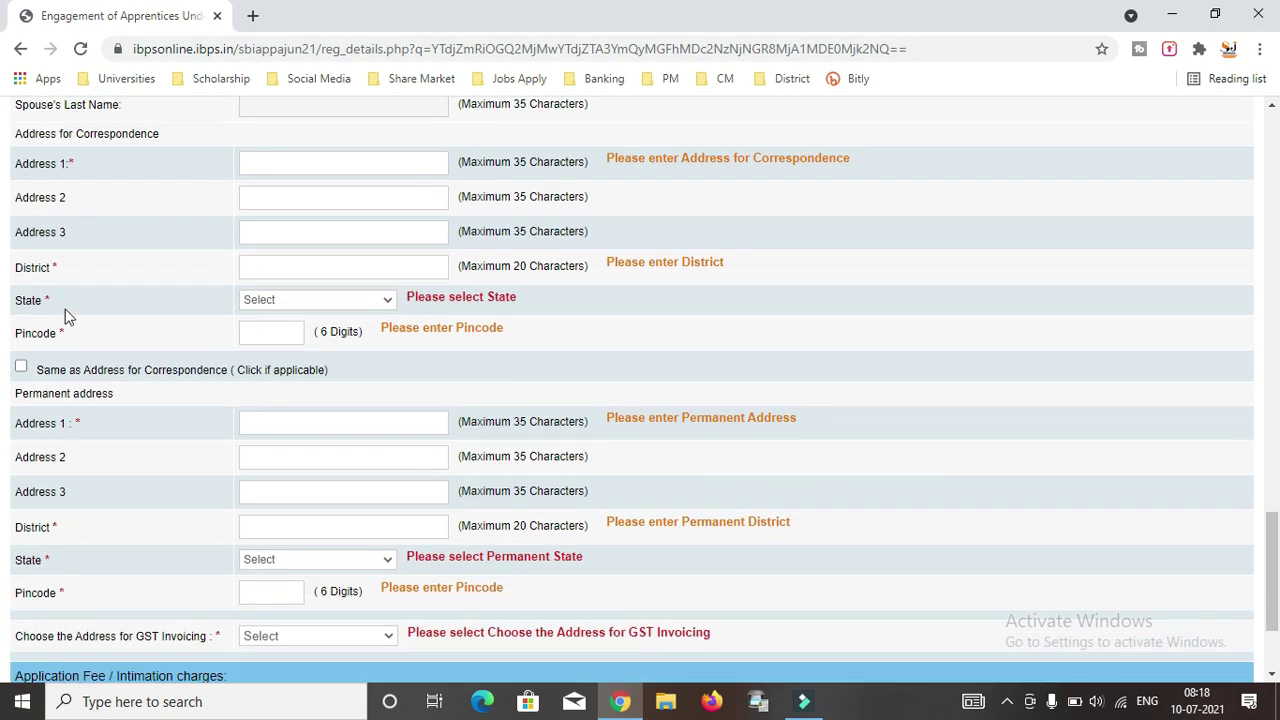
click(306, 299)
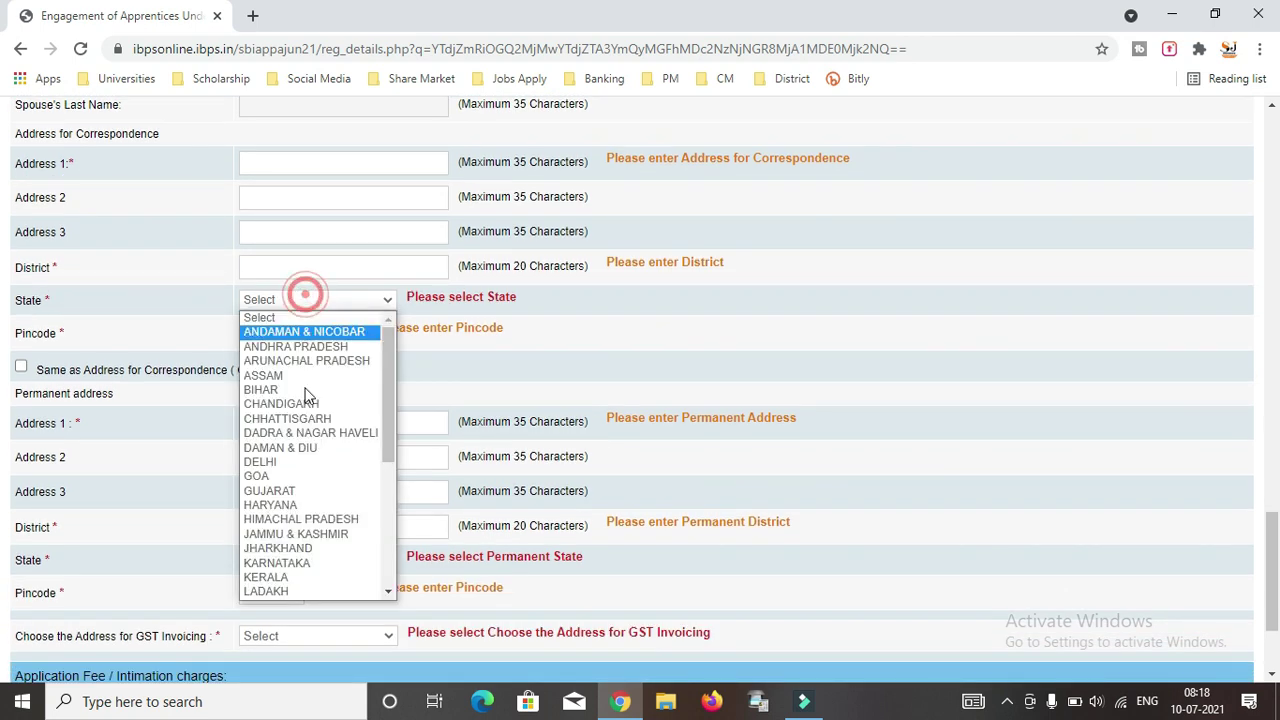
scroll(288, 519, down, 5)
click(279, 591)
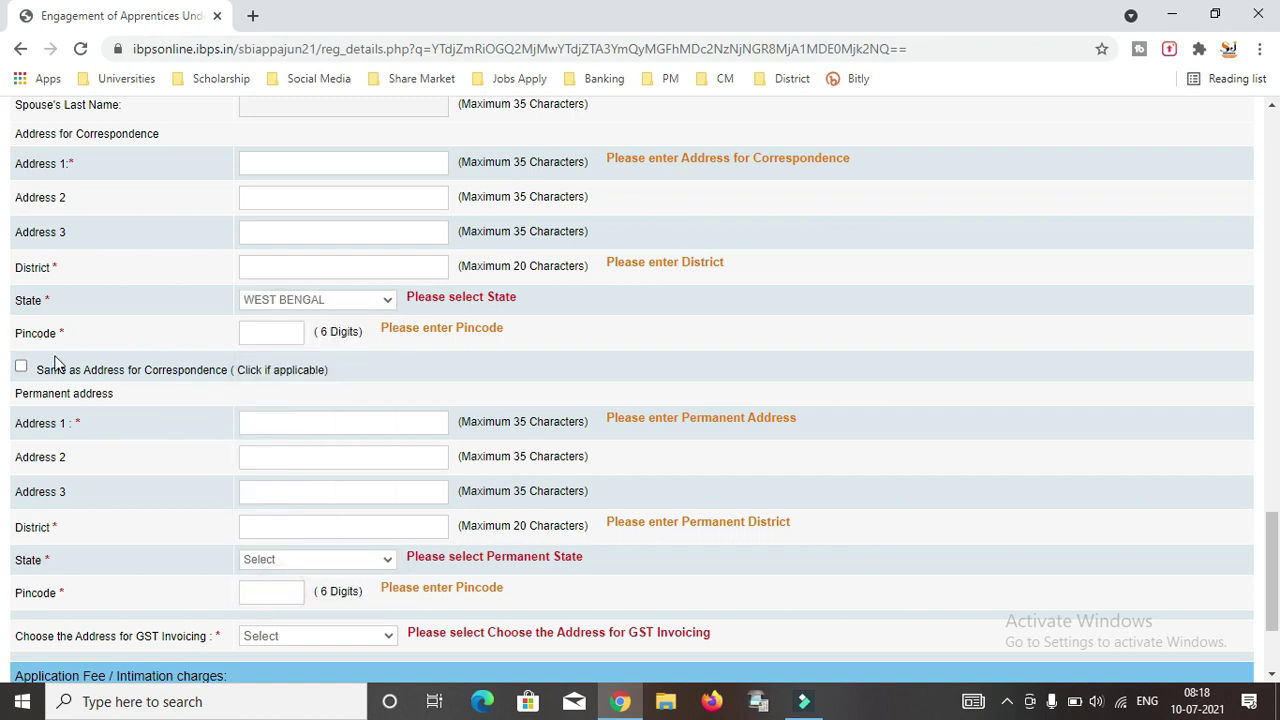
Step: Examine the permanent address fields, the address choices for GST invoicing and the application fee amount
scroll(249, 338, down, 1)
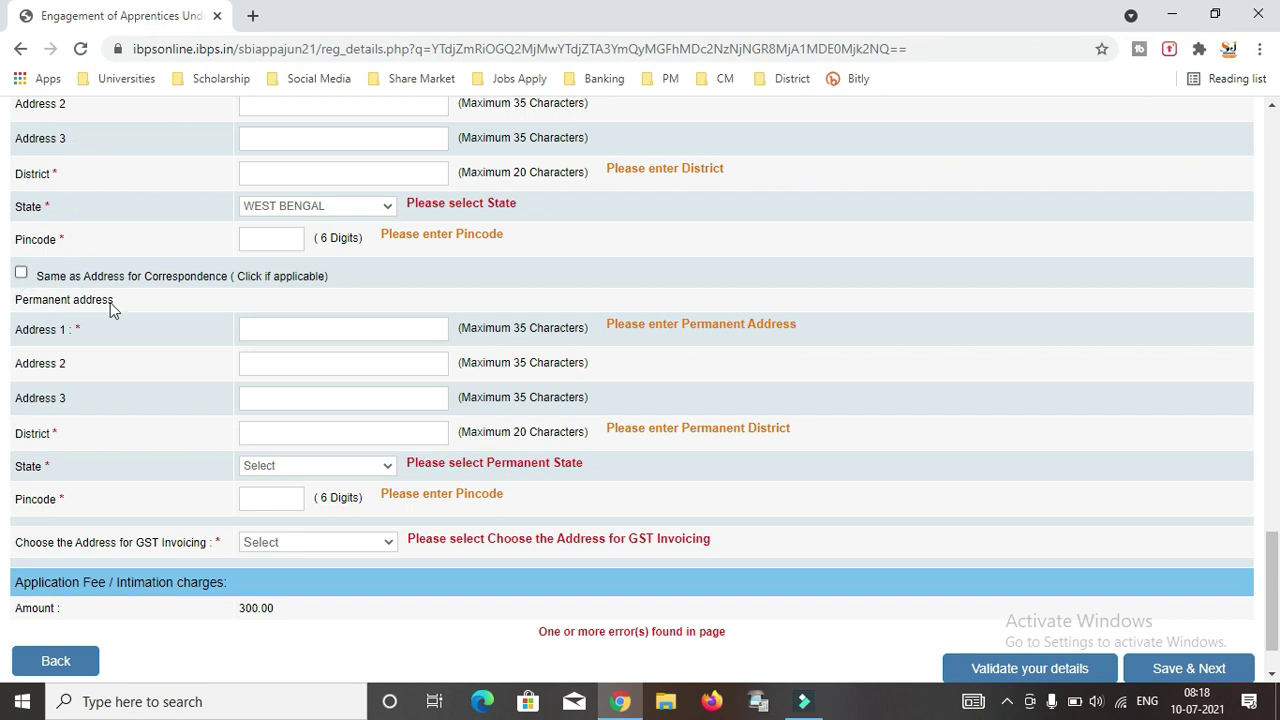
scroll(310, 488, down, 1)
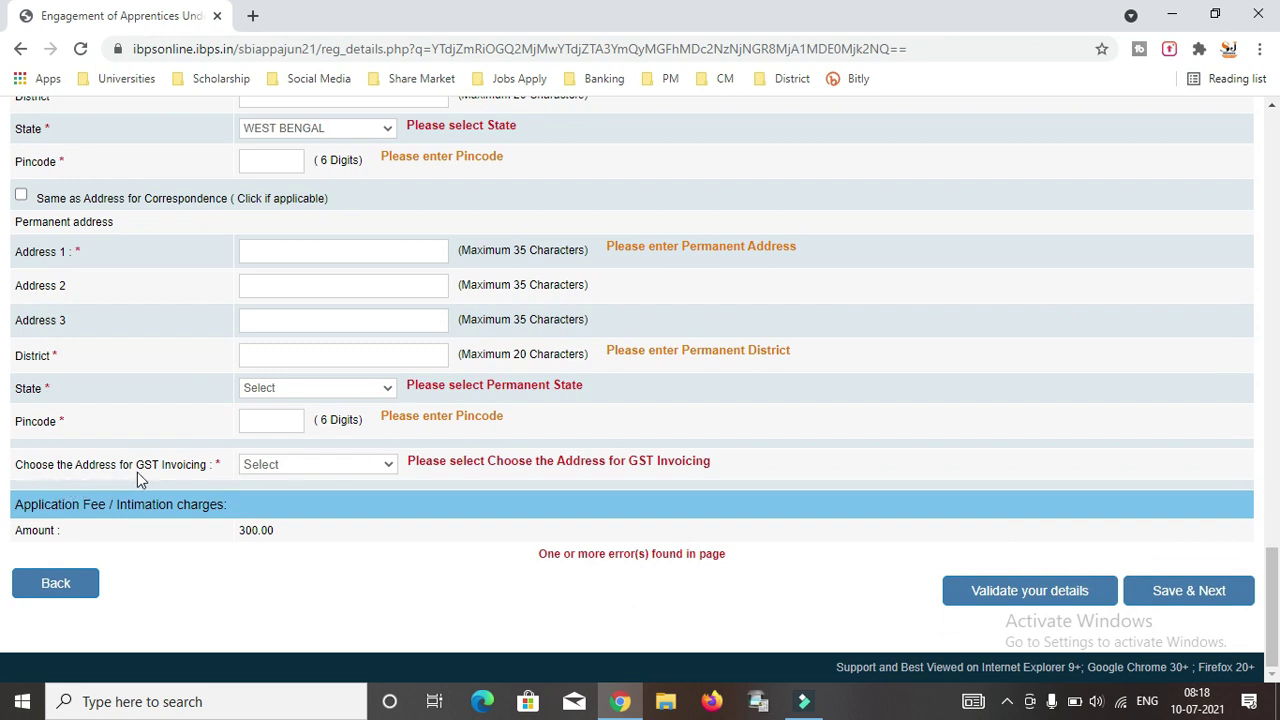
click(298, 467)
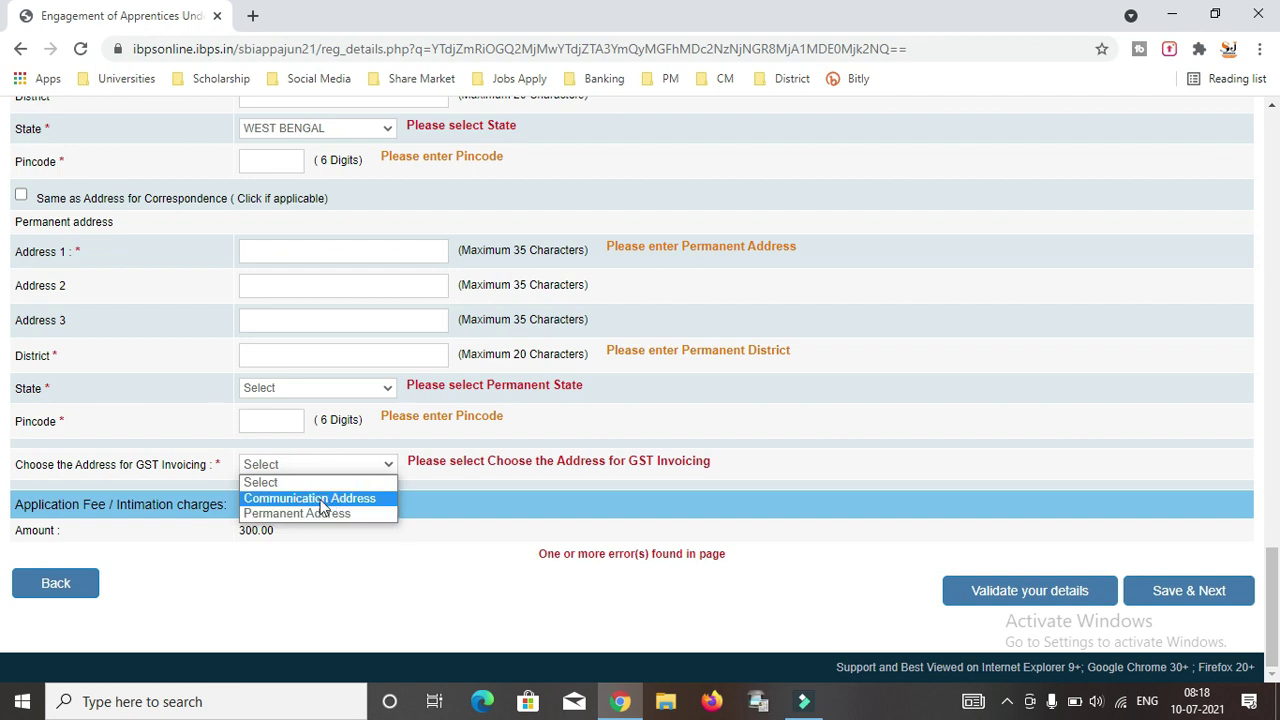
click(457, 472)
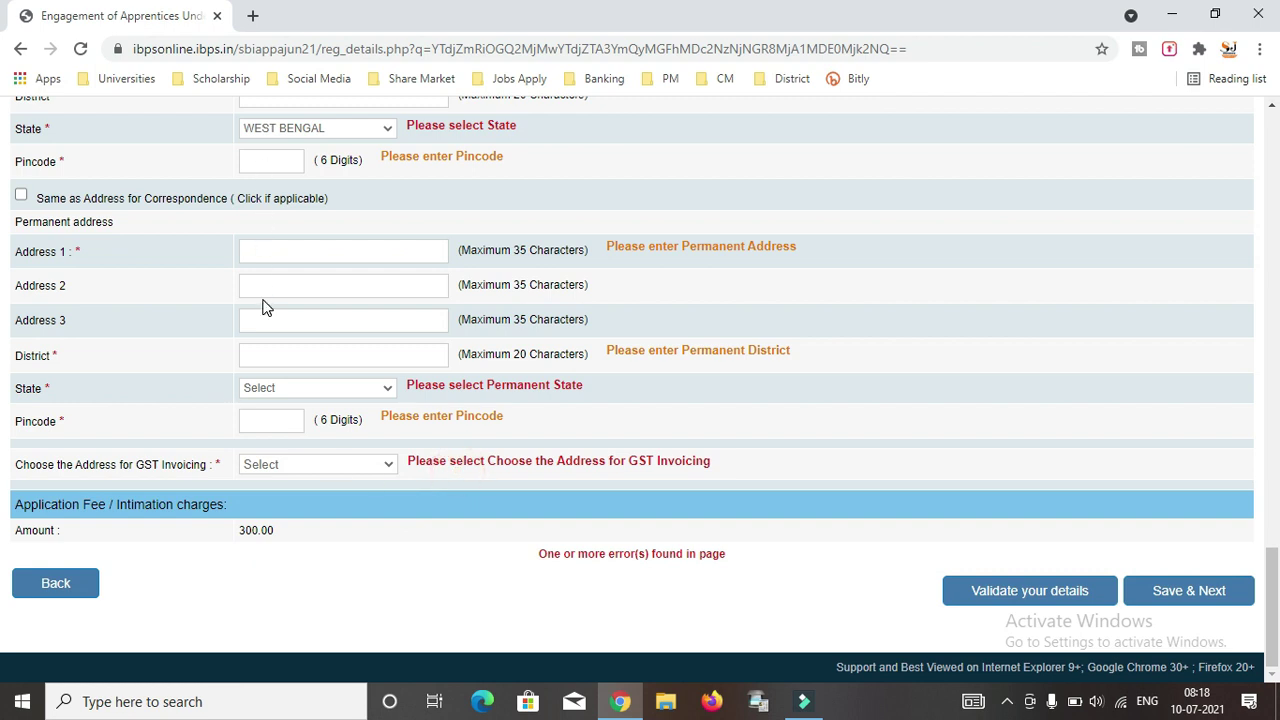
click(328, 464)
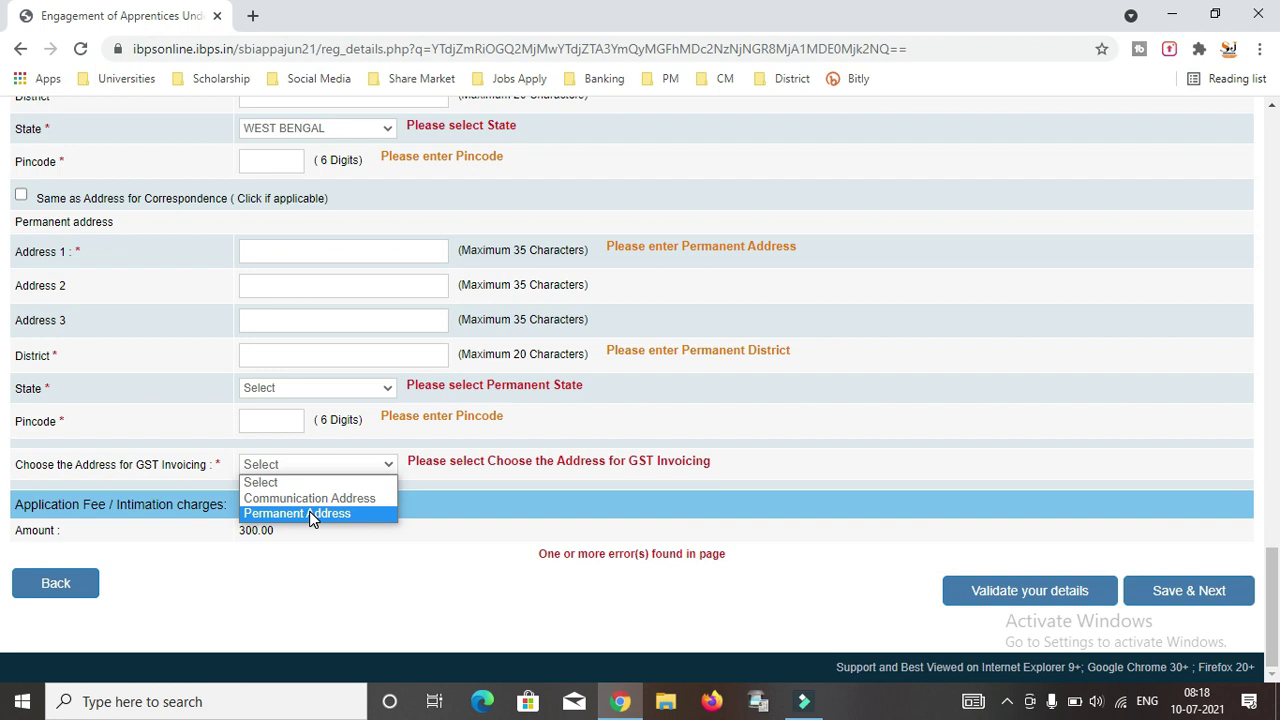
click(583, 476)
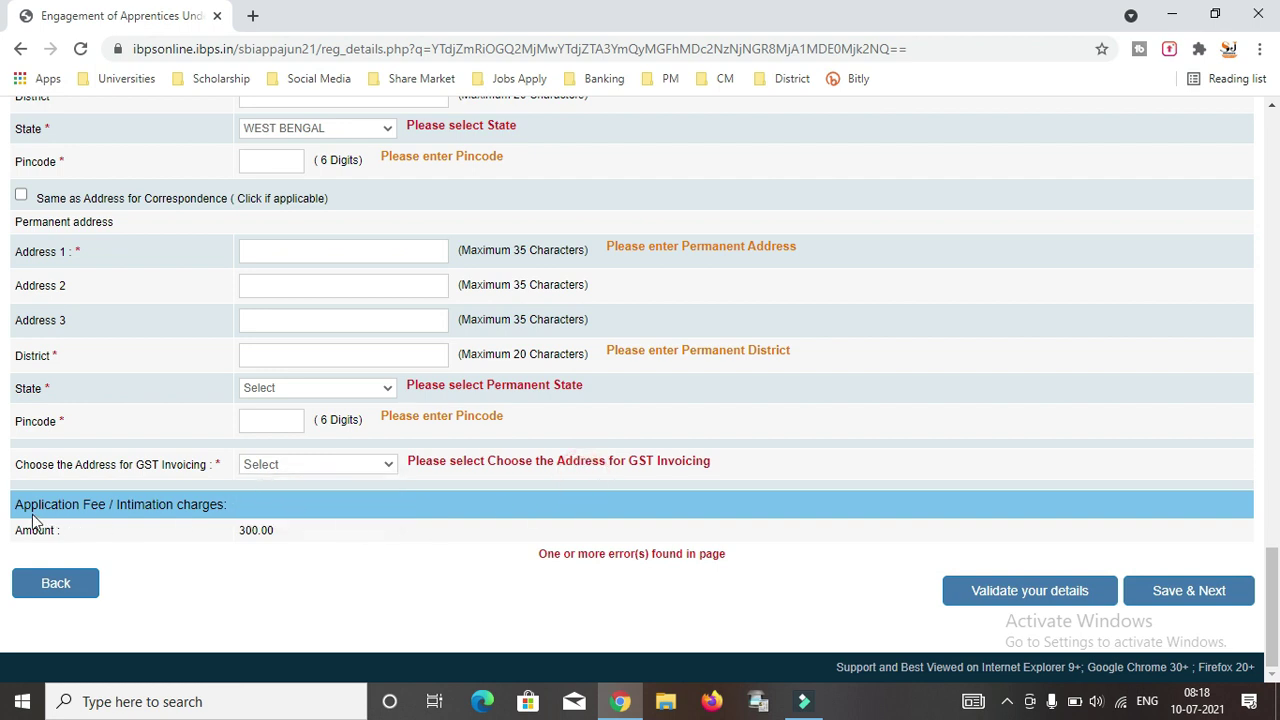
click(241, 540)
Step: Go back up through the form to review the district, category and disability answers
scroll(725, 555, up, 1)
scroll(724, 553, up, 12)
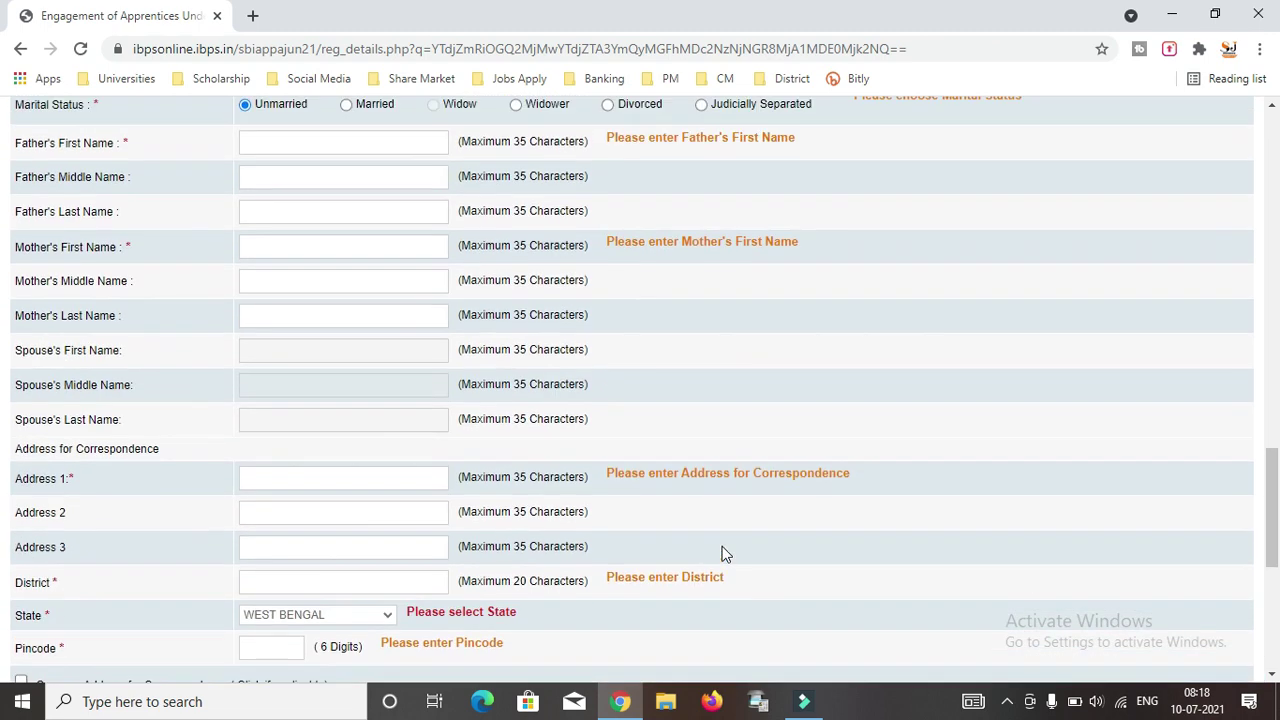
scroll(663, 509, up, 2)
scroll(670, 463, up, 5)
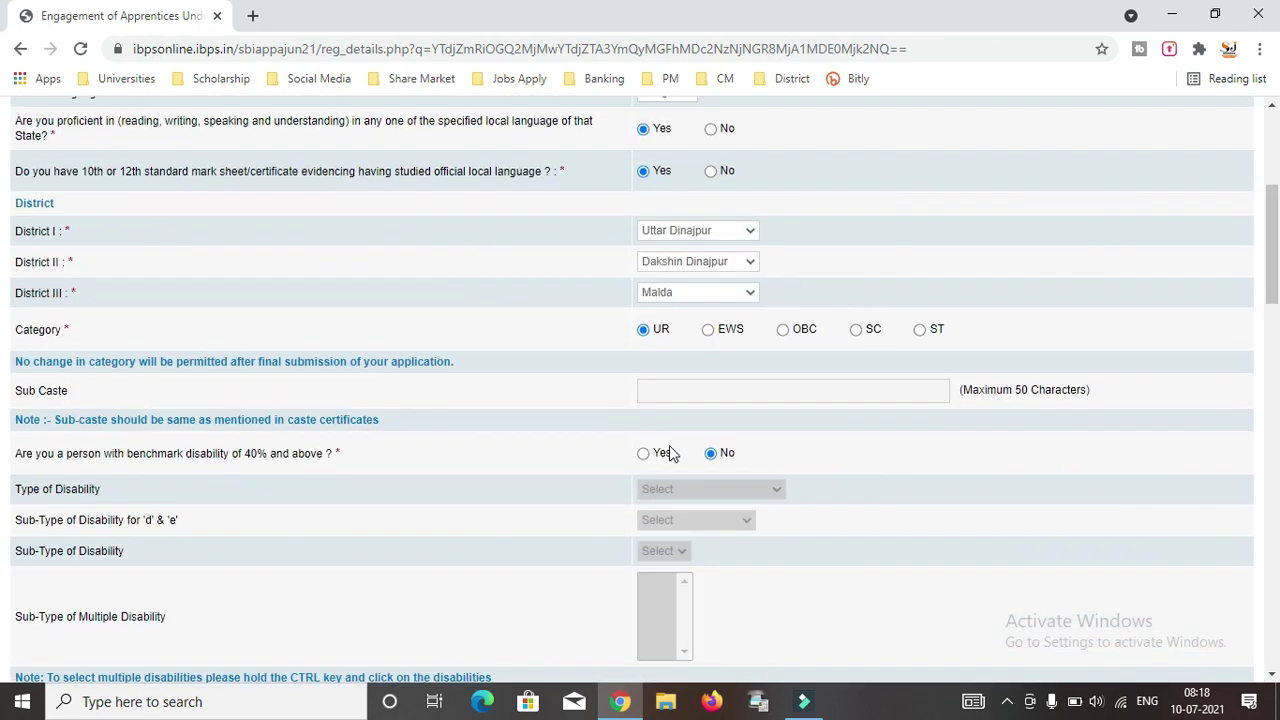
Step: Try the OBC and EWS categories in the basic details and check the form's remaining sections for each
click(645, 333)
click(783, 331)
scroll(790, 475, down, 20)
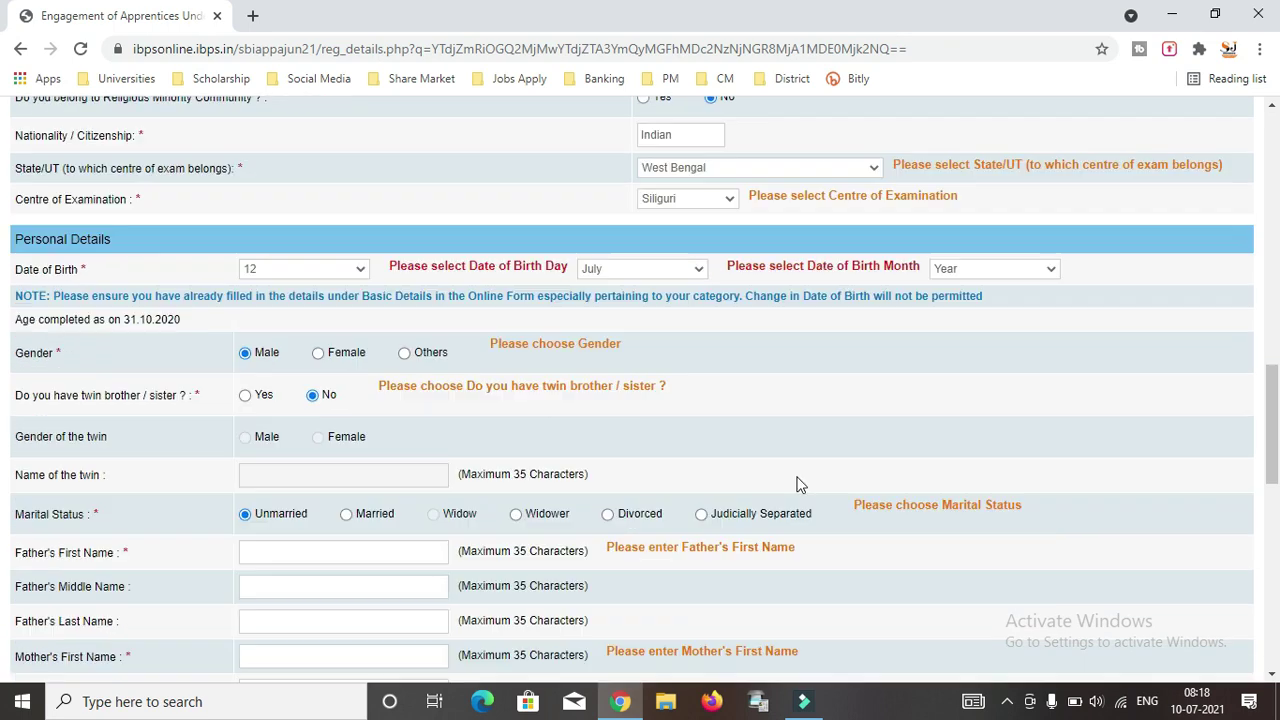
scroll(762, 373, up, 20)
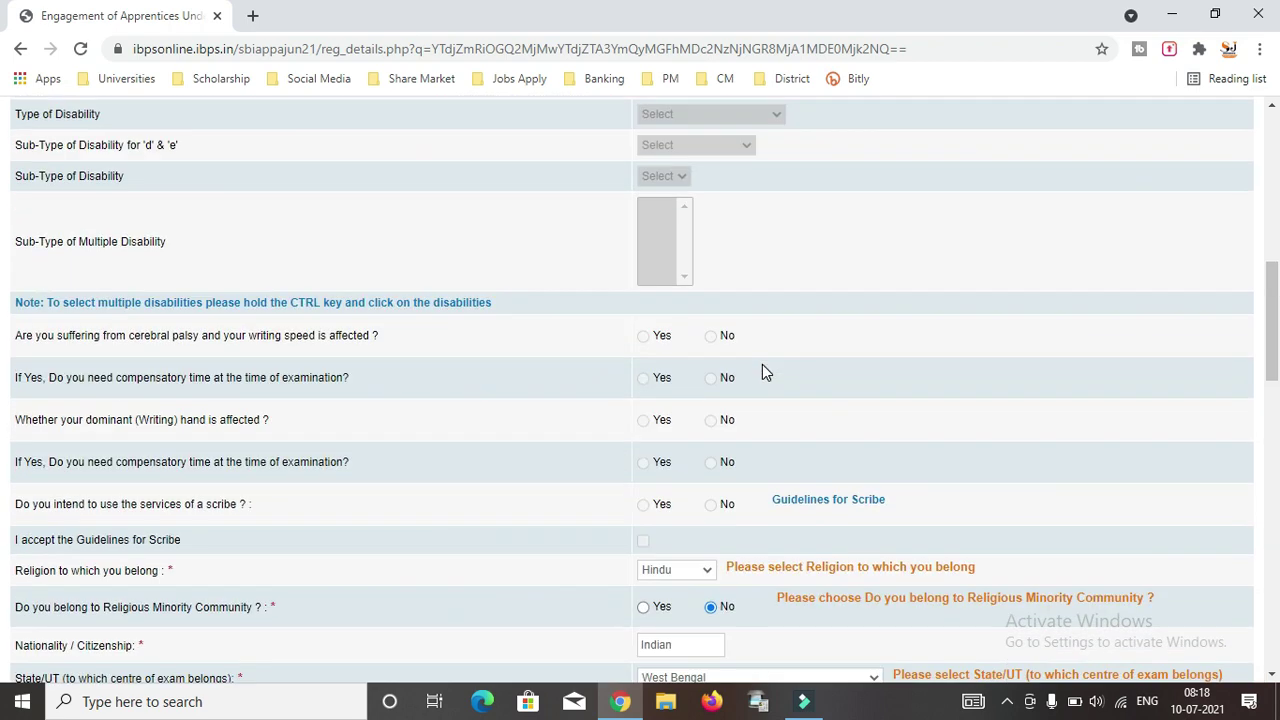
click(709, 516)
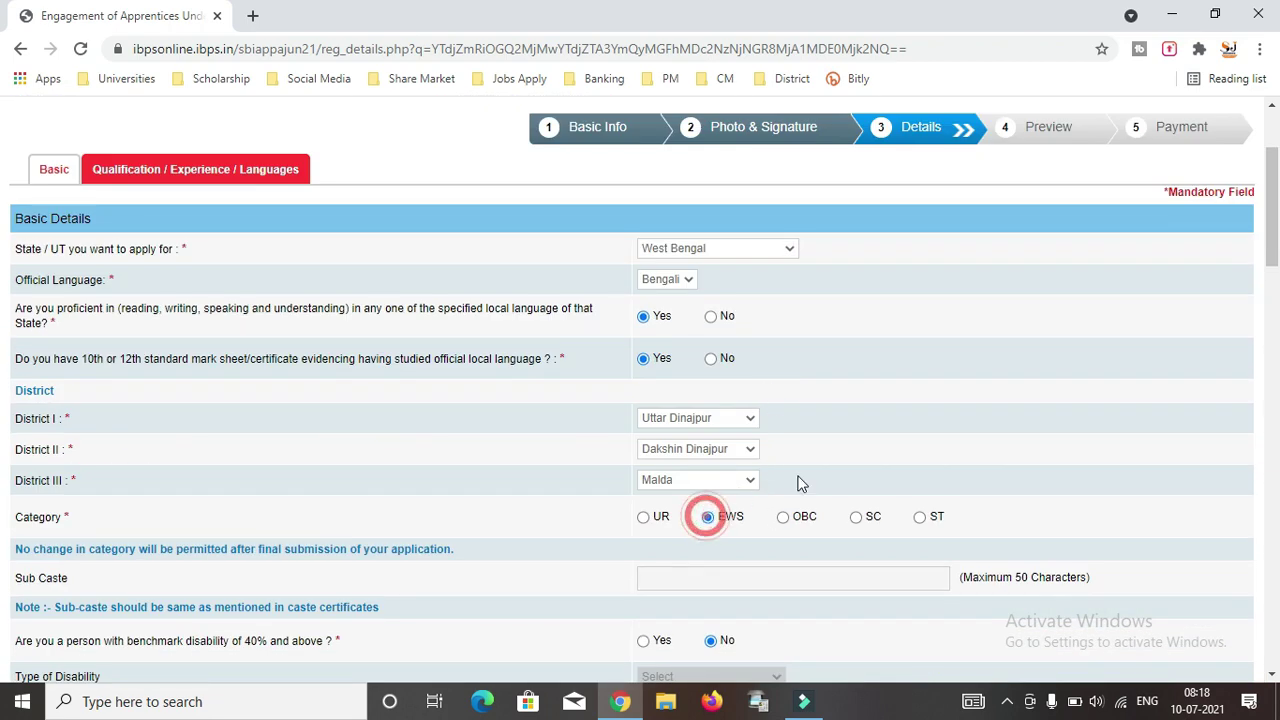
scroll(805, 460, down, 20)
scroll(866, 474, up, 20)
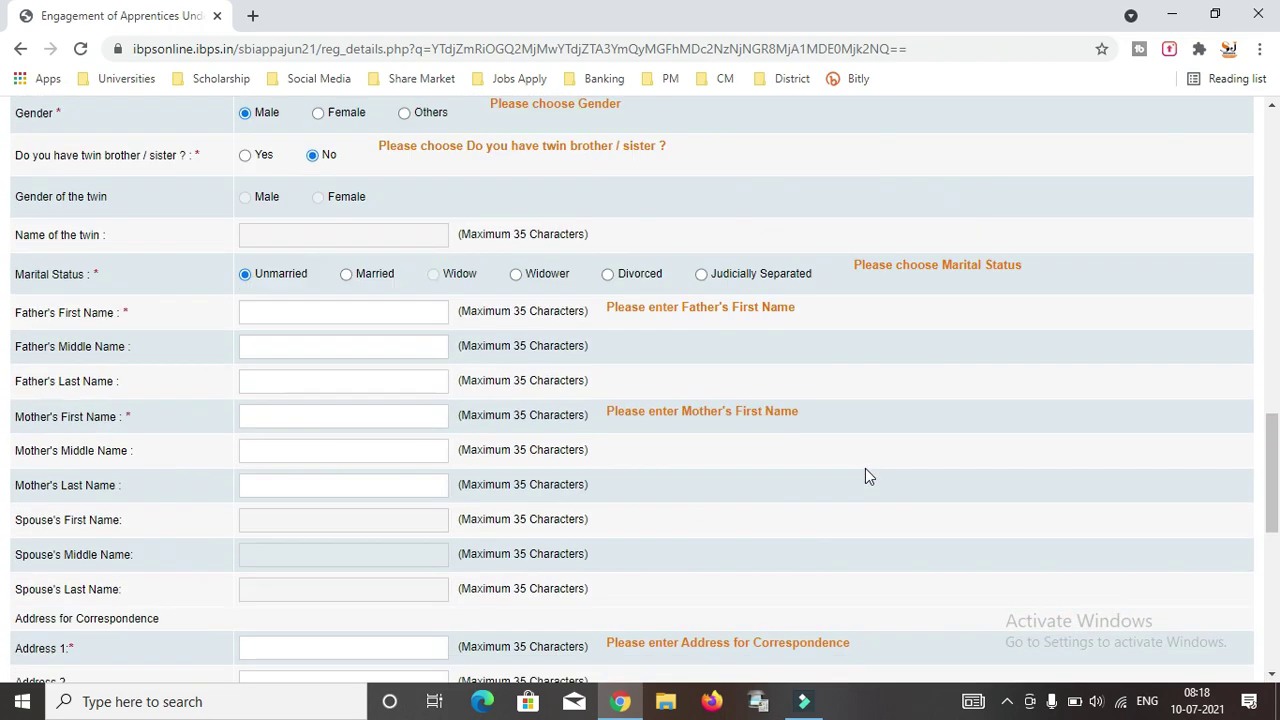
Step: Set the category to SC and check the application fee amount for it
scroll(911, 500, down, 4)
click(857, 219)
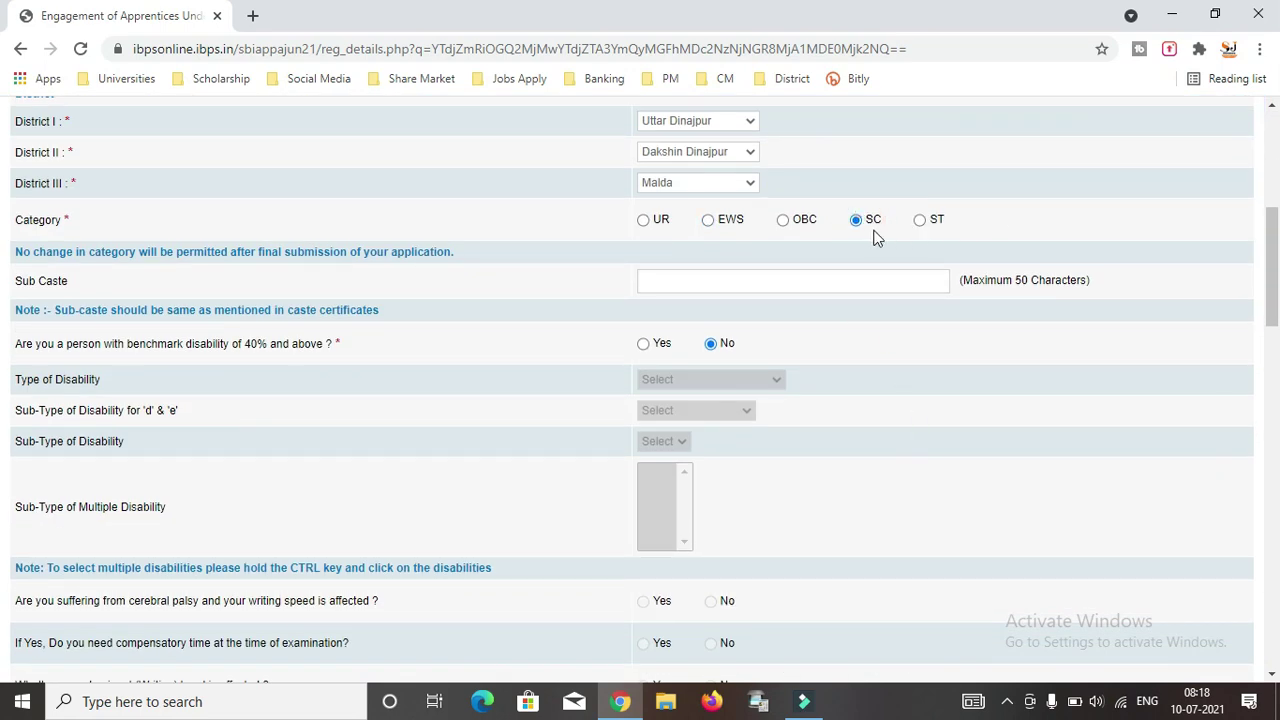
scroll(874, 237, down, 15)
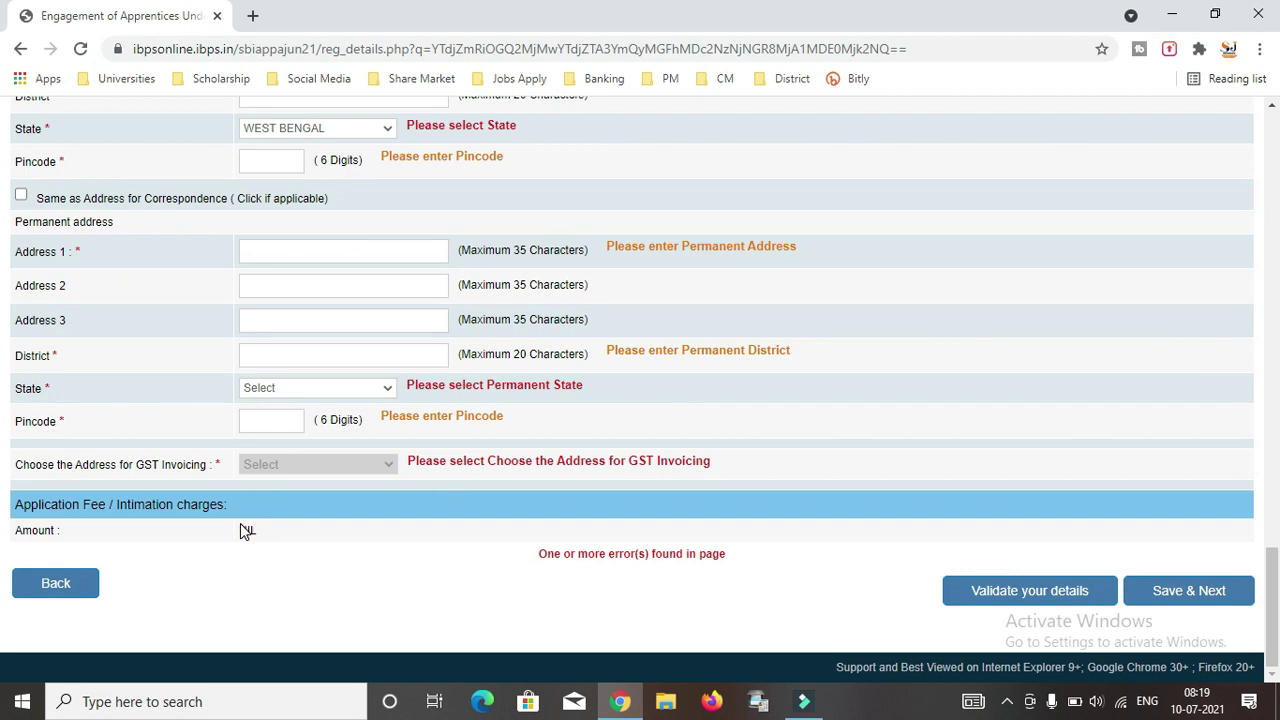
click(241, 529)
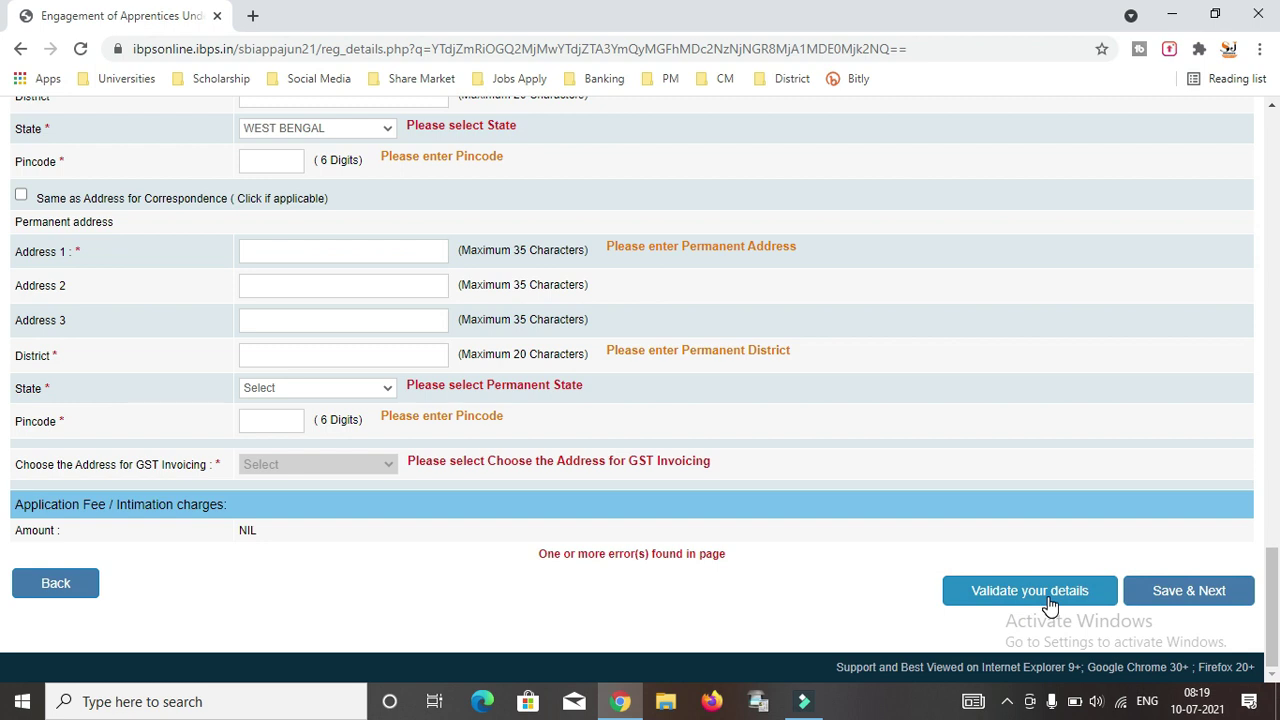
click(540, 556)
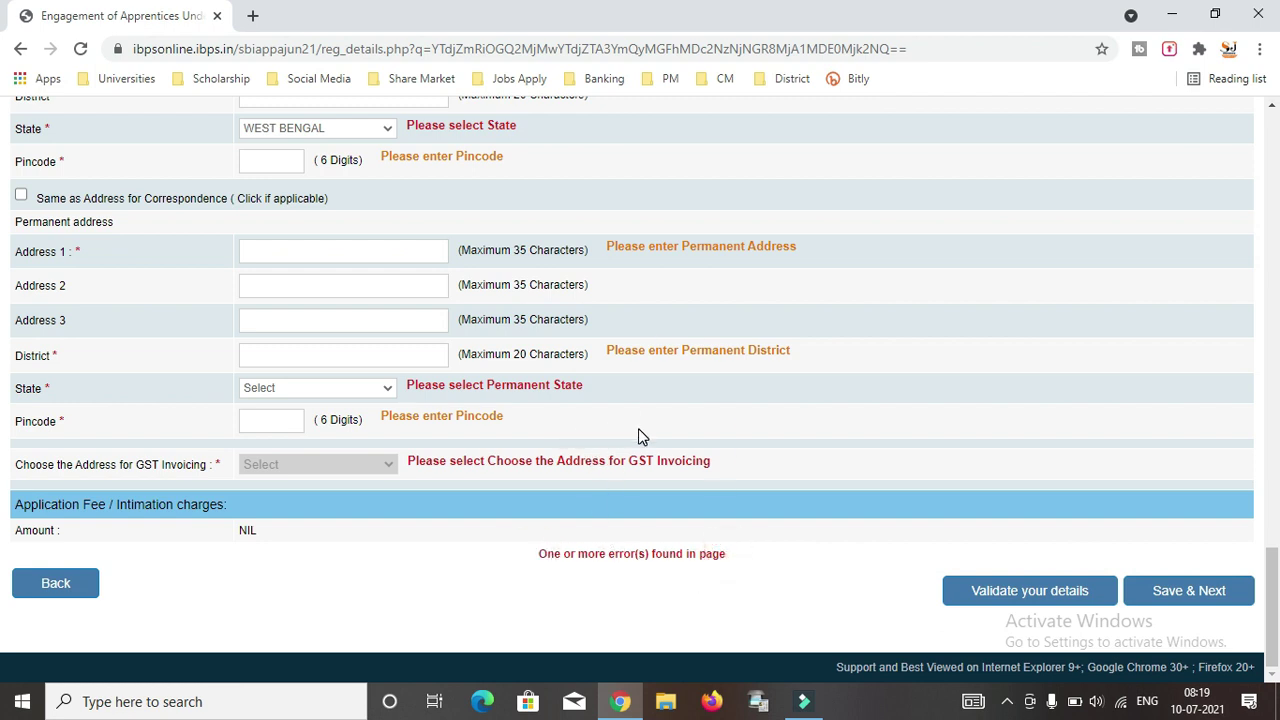
Step: Review the basic details, personal details and address sections of the form from end to end
scroll(640, 435, up, 7)
scroll(638, 430, up, 4)
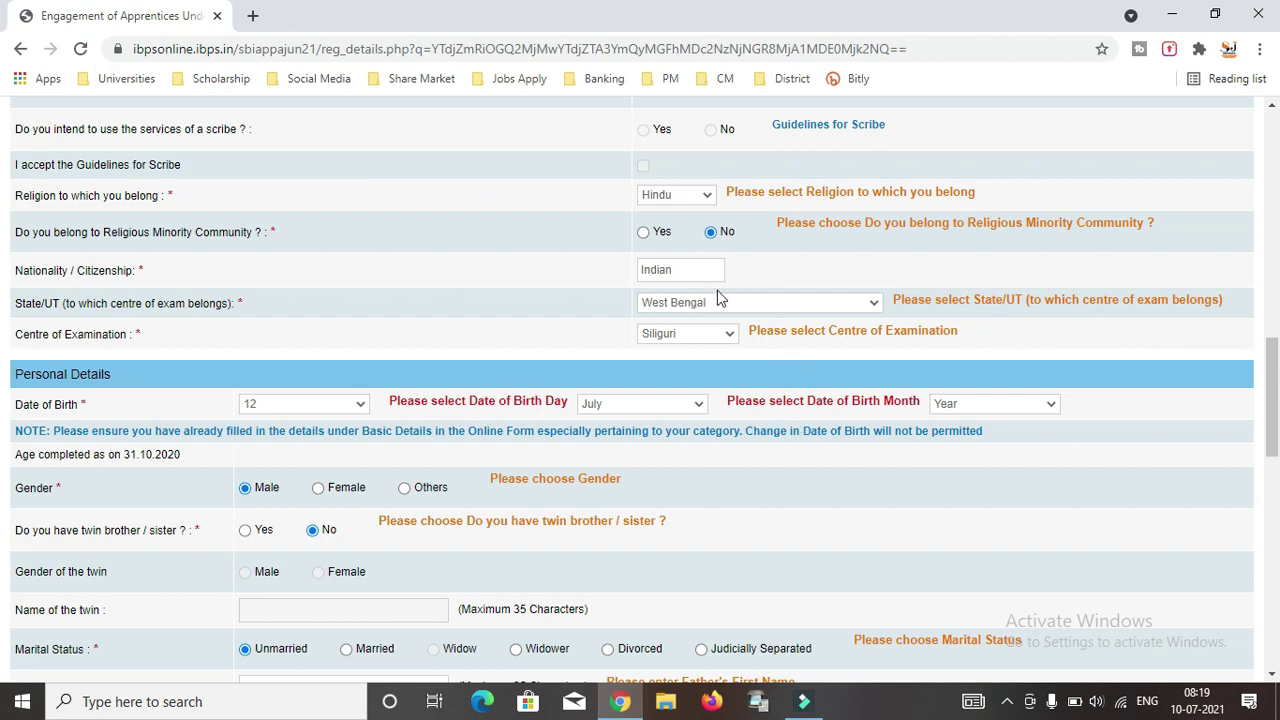
scroll(792, 336, up, 3)
scroll(719, 352, up, 8)
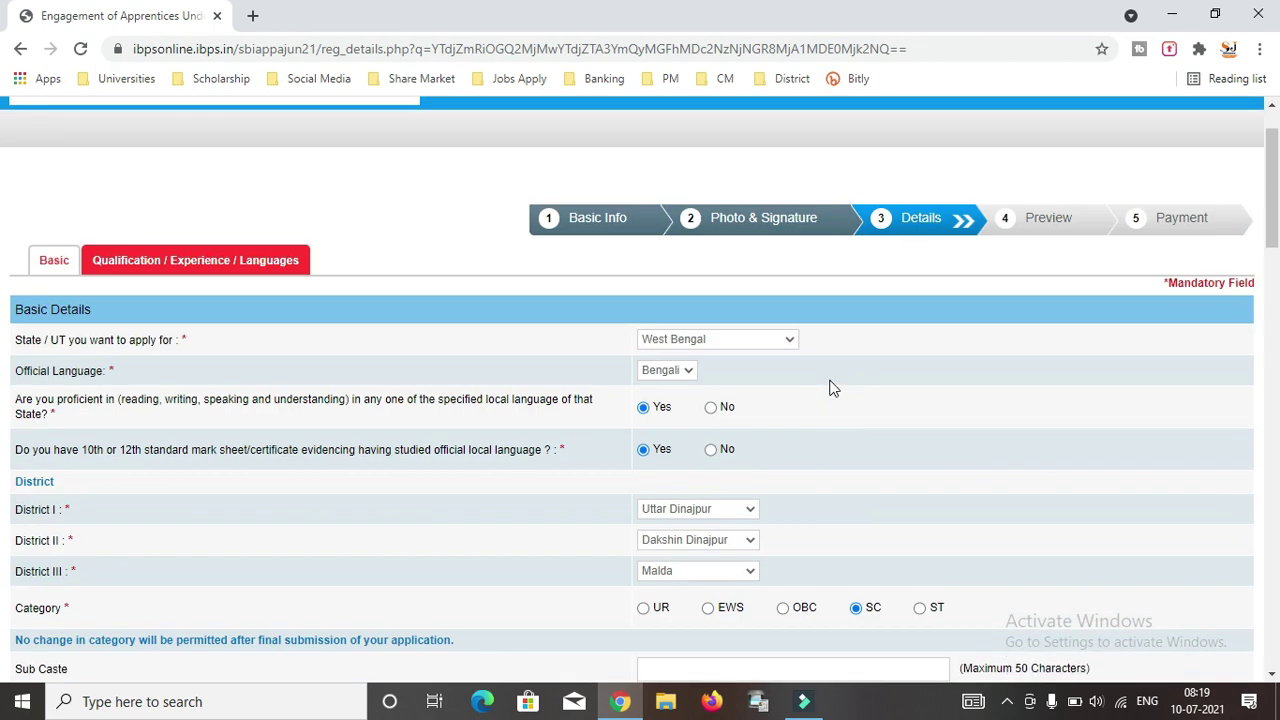
scroll(829, 388, down, 7)
scroll(829, 388, down, 15)
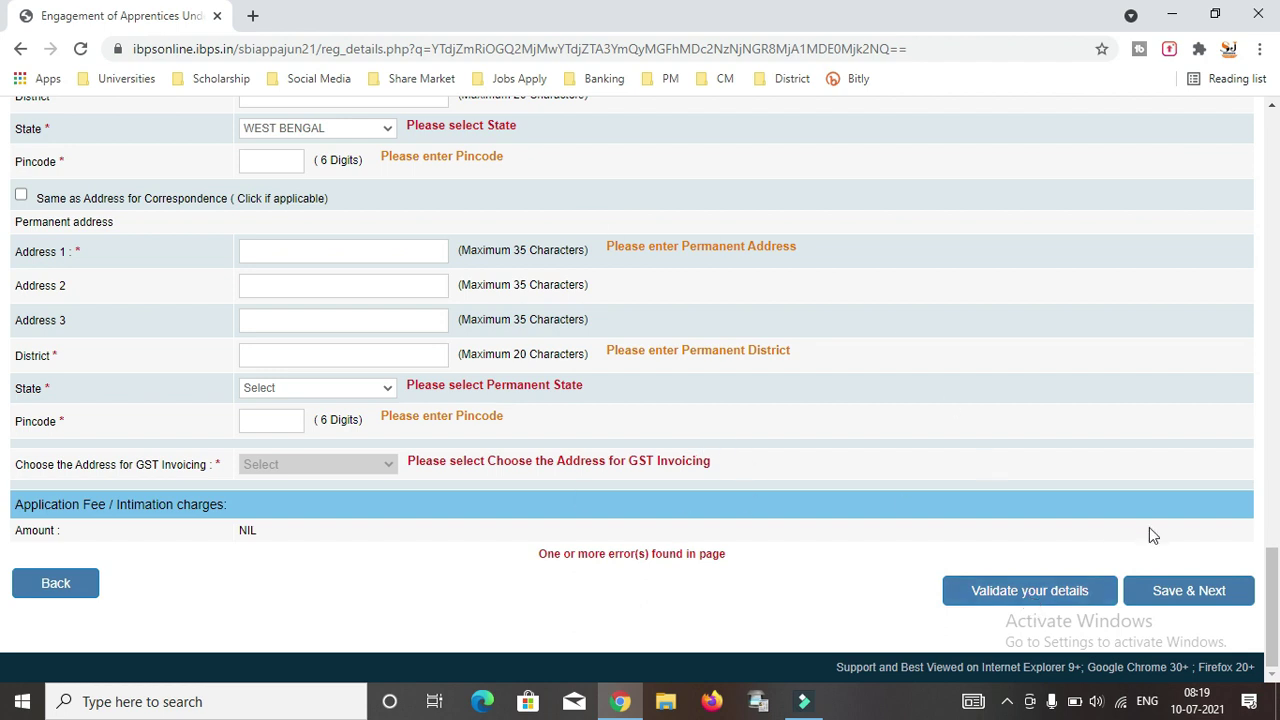
scroll(723, 417, up, 10)
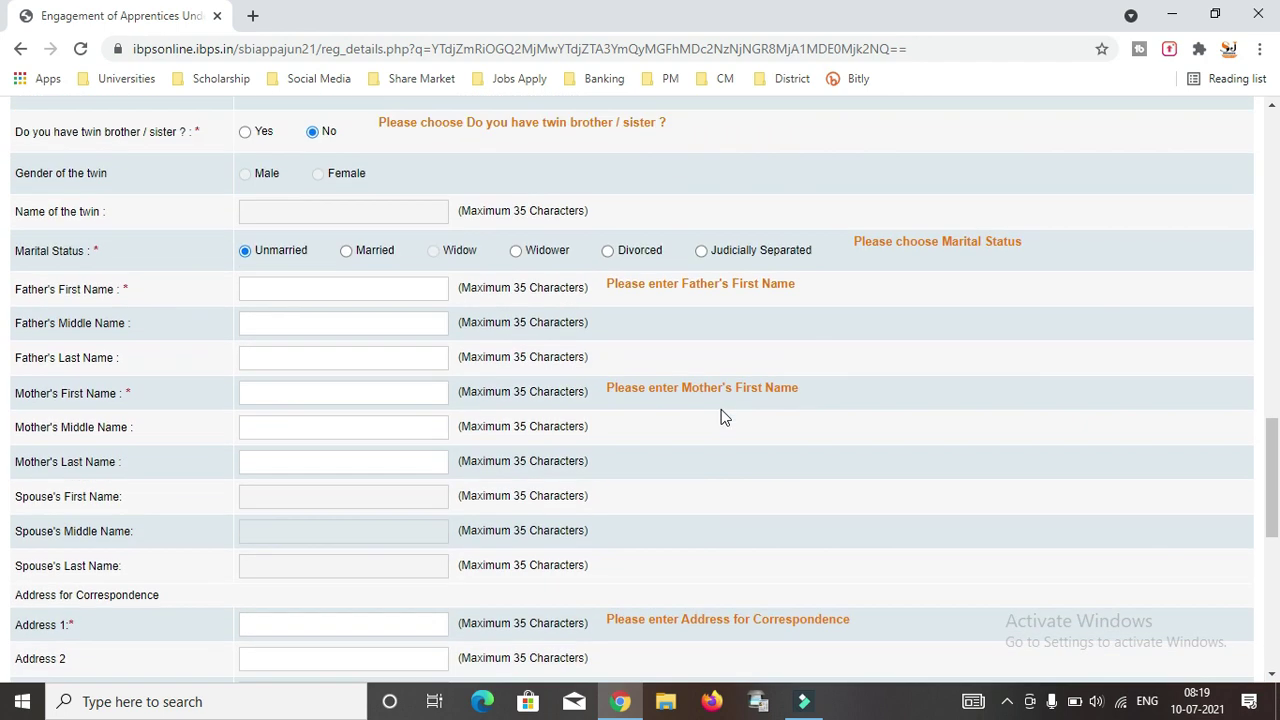
scroll(666, 310, up, 10)
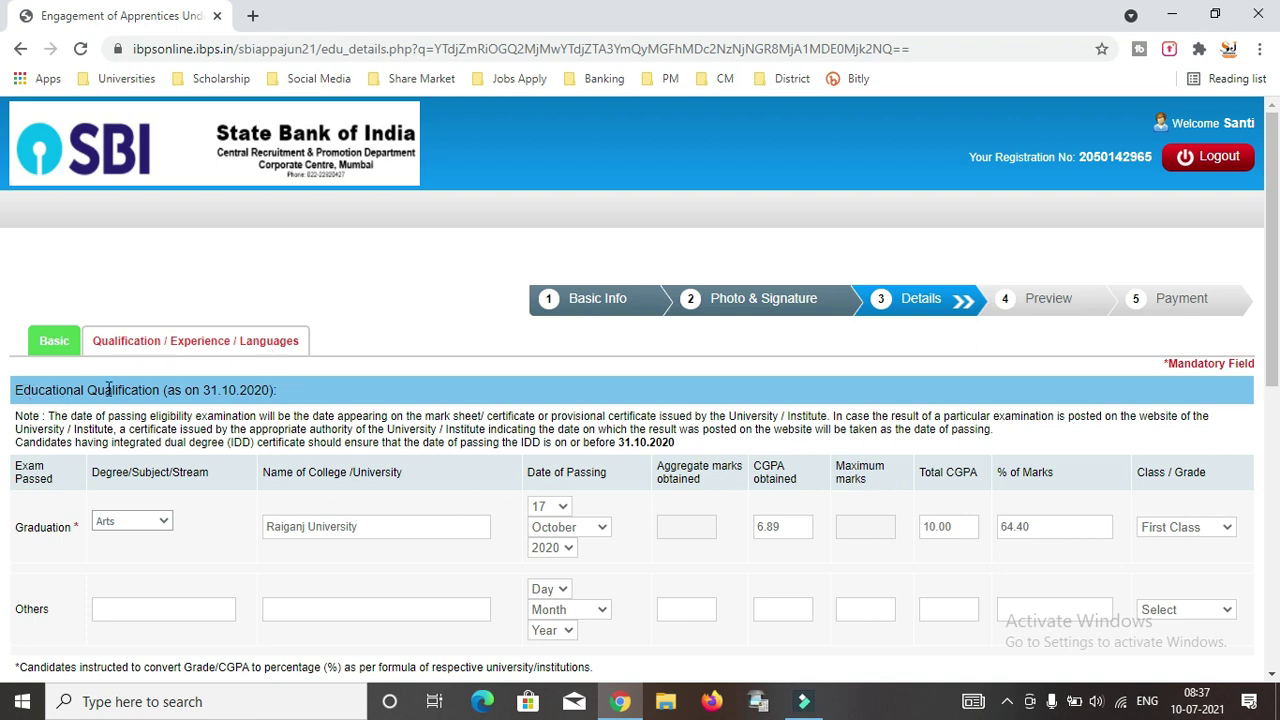
Step: Examine the graduation row of the educational qualification table, including its stream options, university and date of passing
click(209, 390)
click(19, 532)
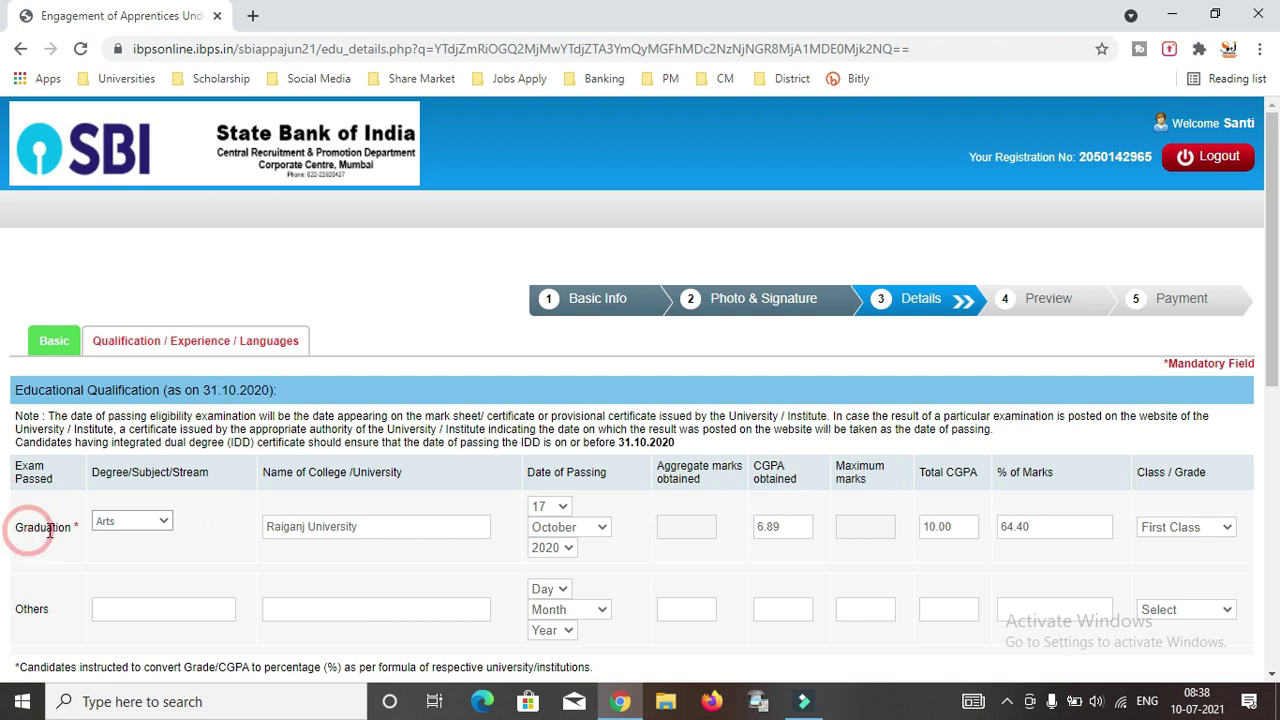
click(114, 530)
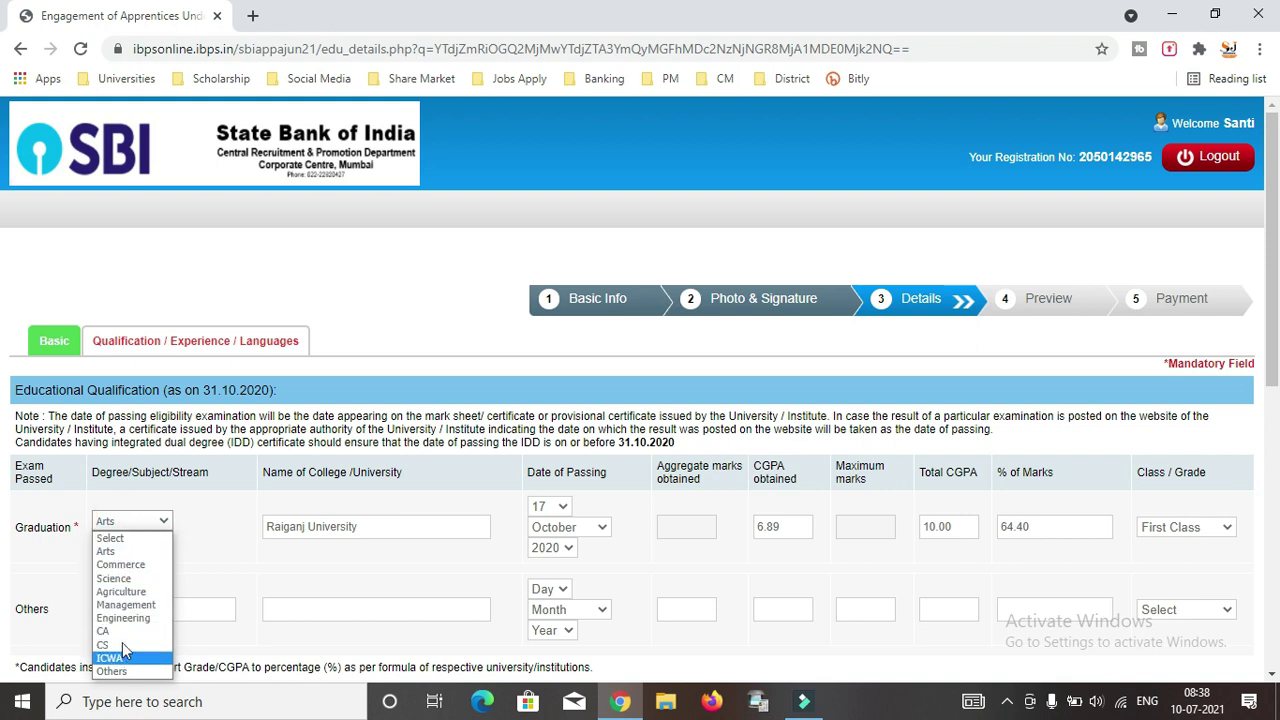
click(197, 517)
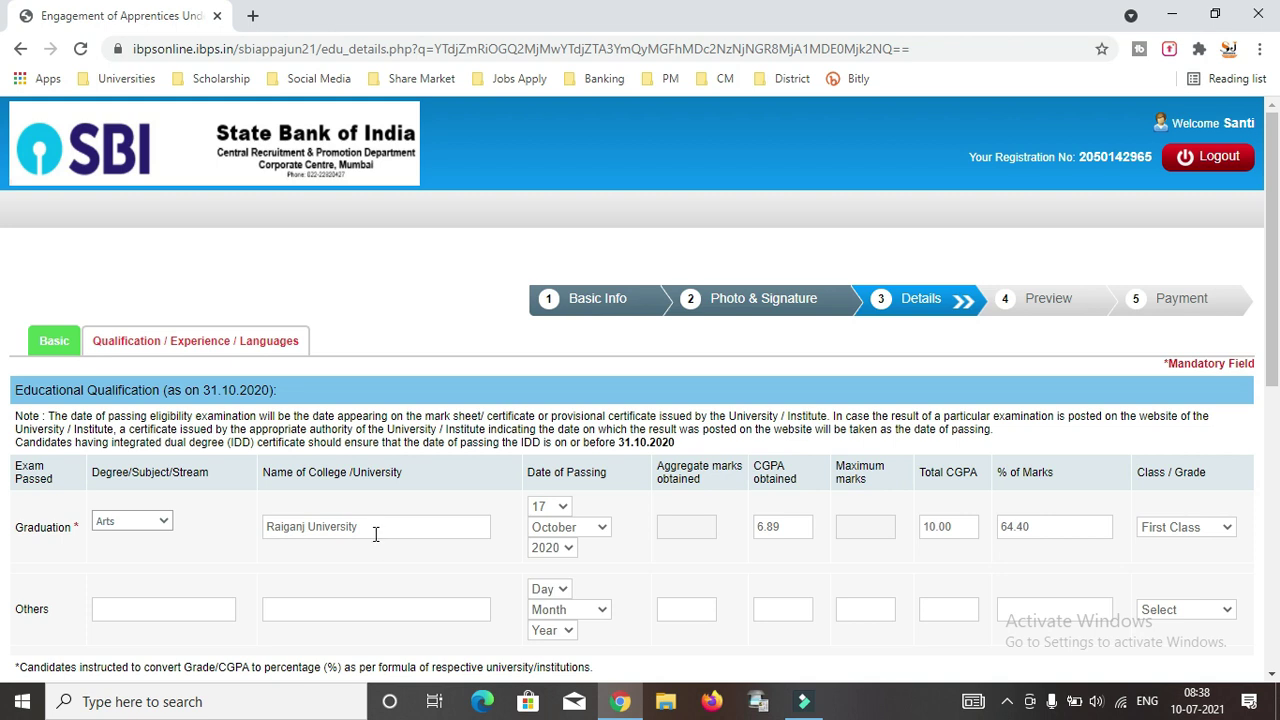
scroll(513, 516, down, 1)
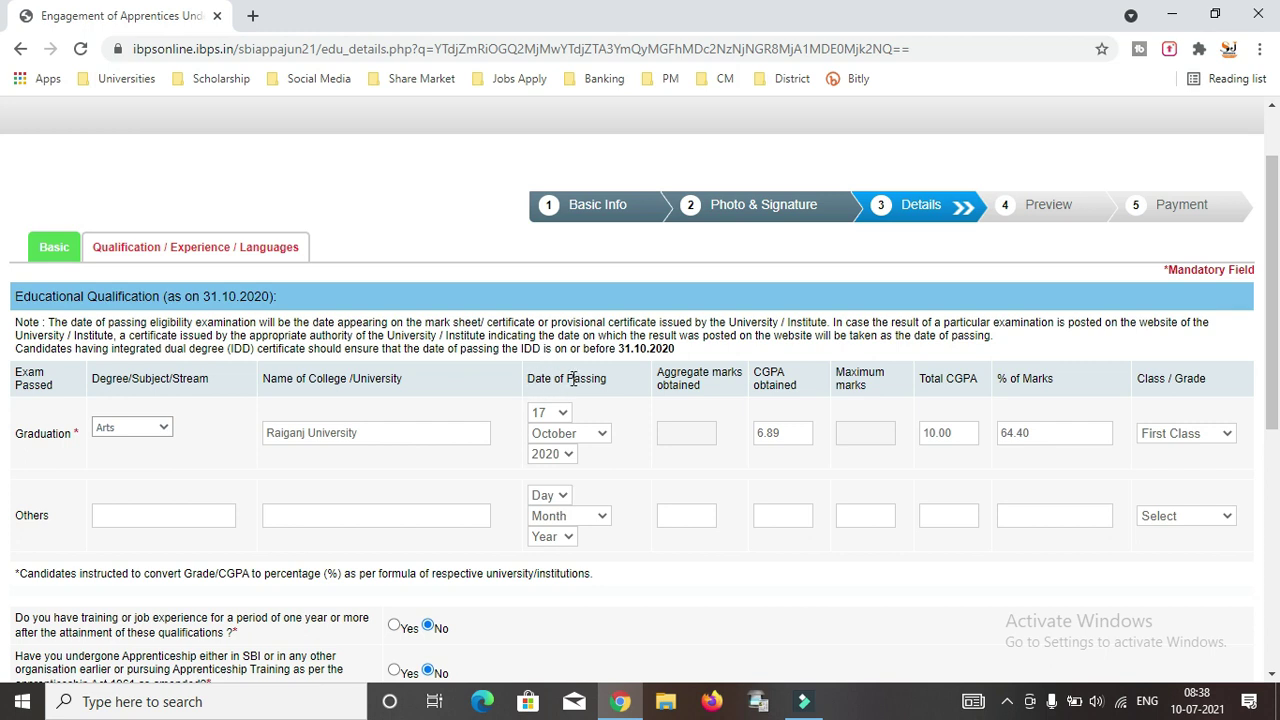
click(615, 379)
Step: Examine the training and apprenticeship questions and the post-qualification work experience fields
scroll(645, 459, down, 3)
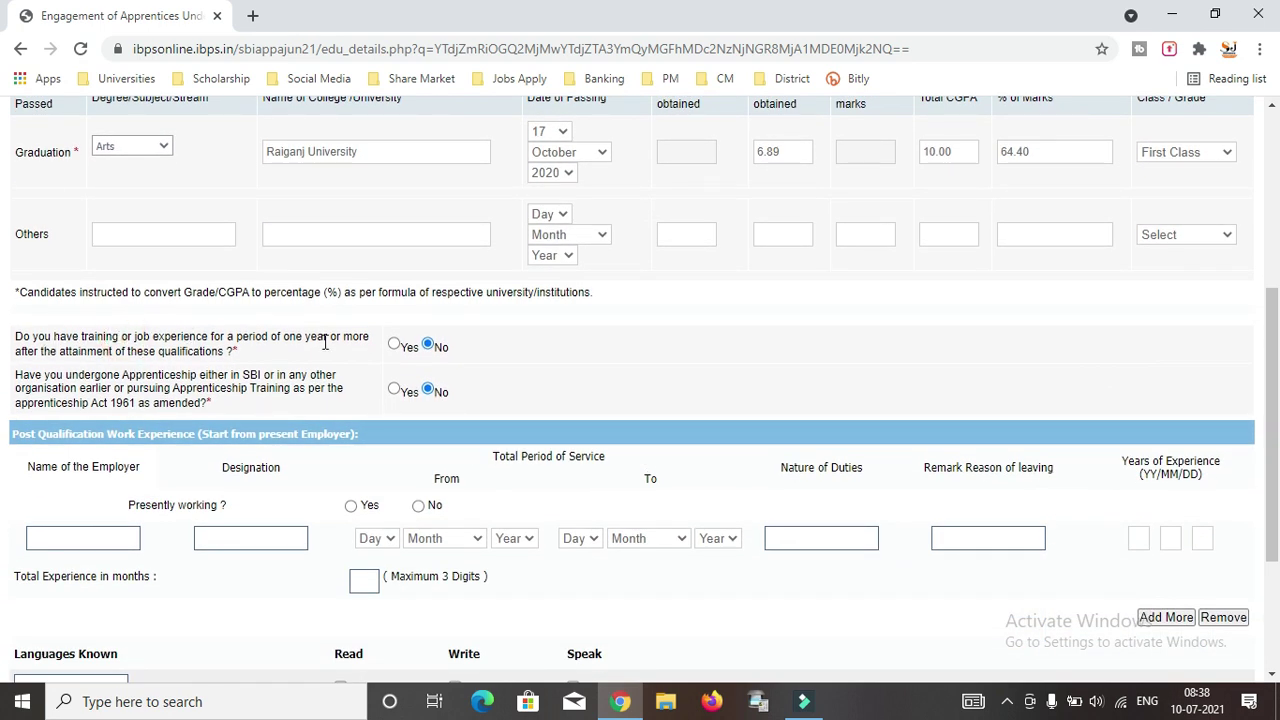
scroll(443, 371, down, 1)
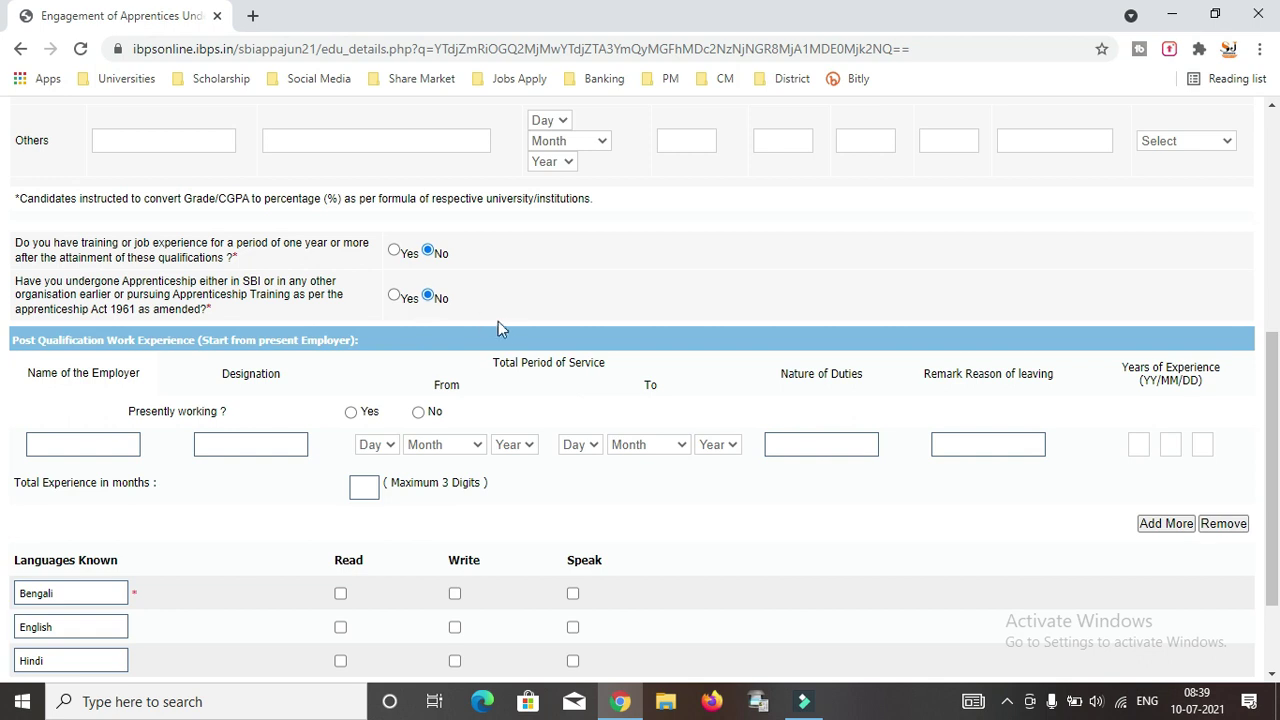
scroll(515, 326, down, 1)
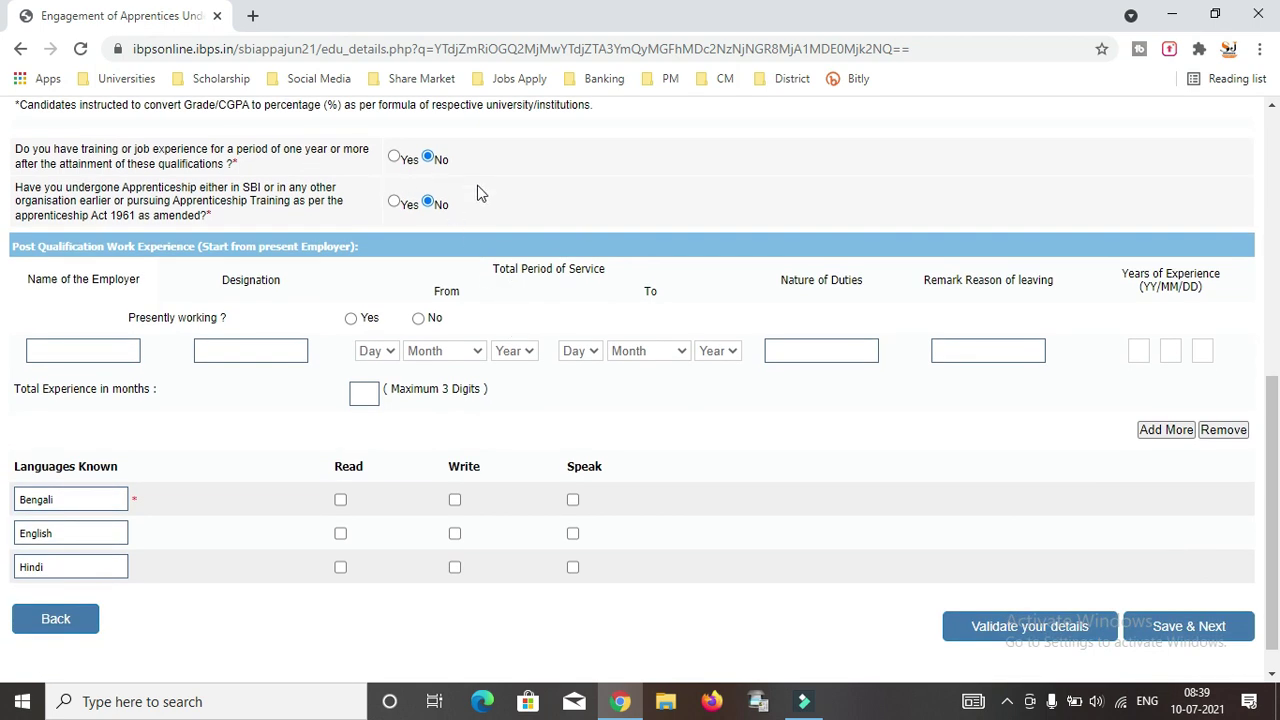
scroll(471, 229, down, 1)
click(20, 213)
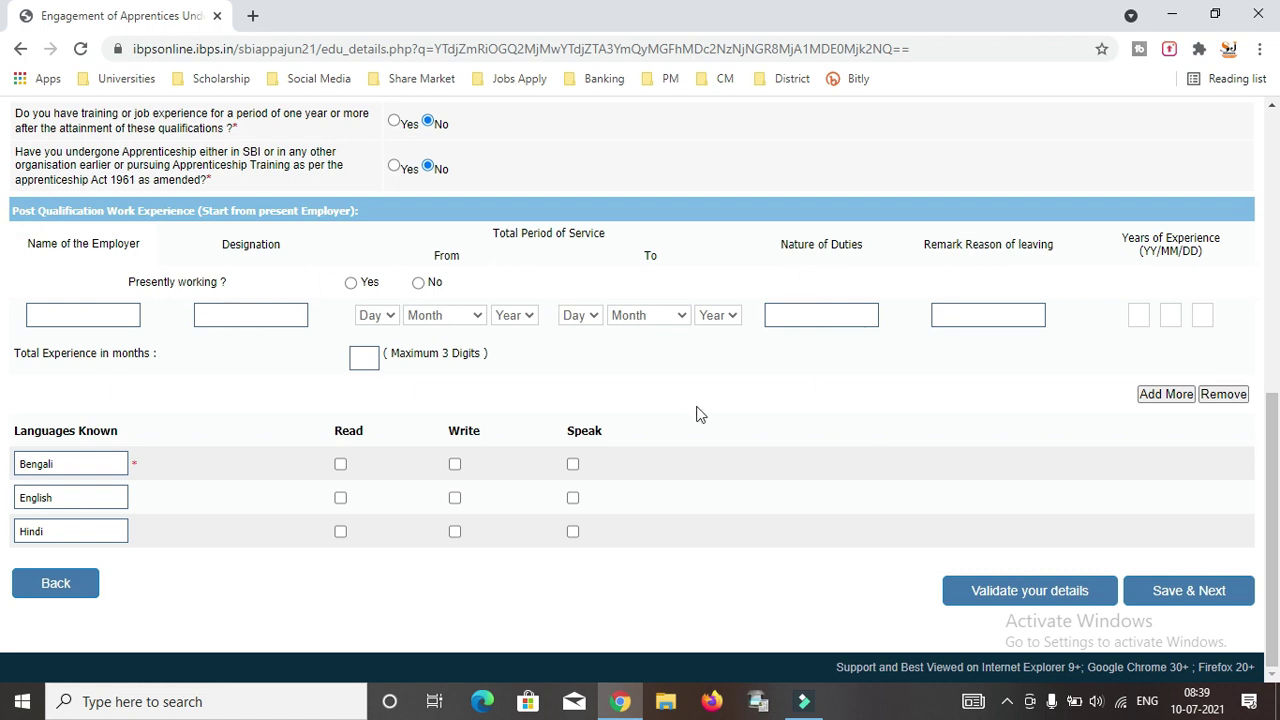
click(1150, 395)
Step: Mark Bengali and English as read, write and speak, and Hindi as speak only, under the known languages
click(340, 464)
click(455, 464)
click(573, 464)
click(455, 498)
click(573, 498)
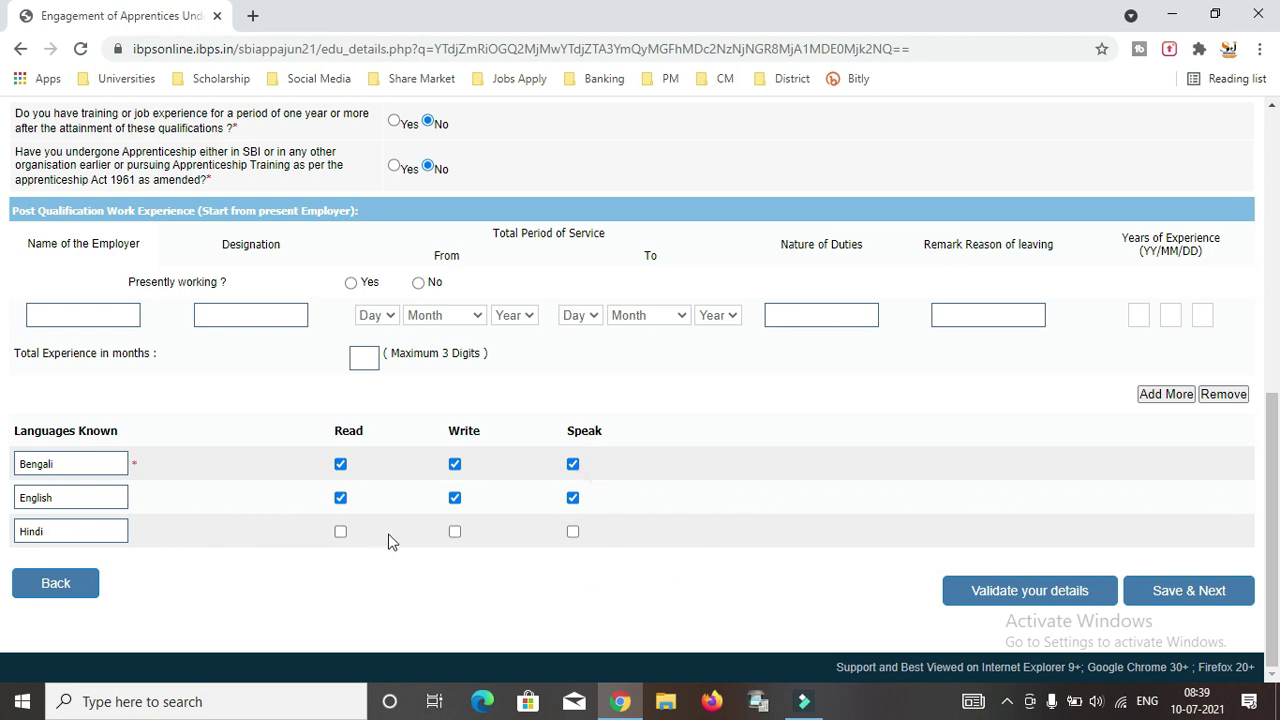
click(573, 532)
Step: Validate the qualification, experience and language details, and save them to continue to the preview
click(994, 592)
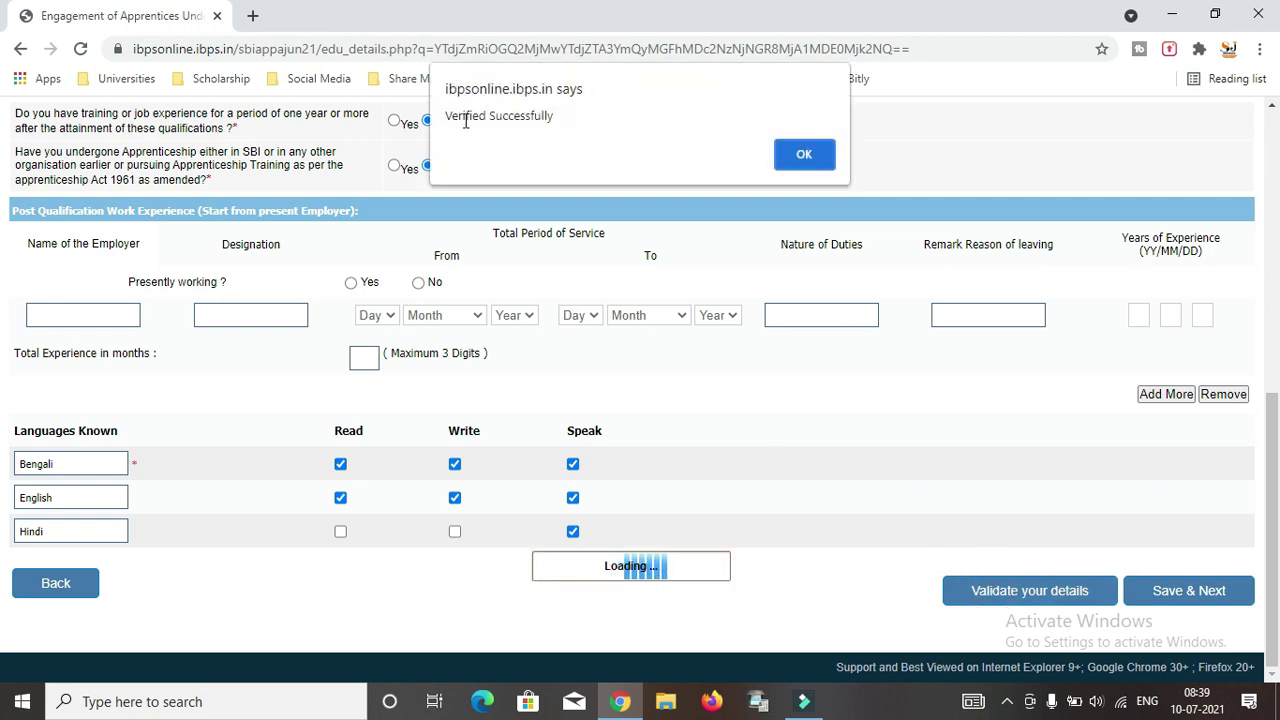
click(795, 156)
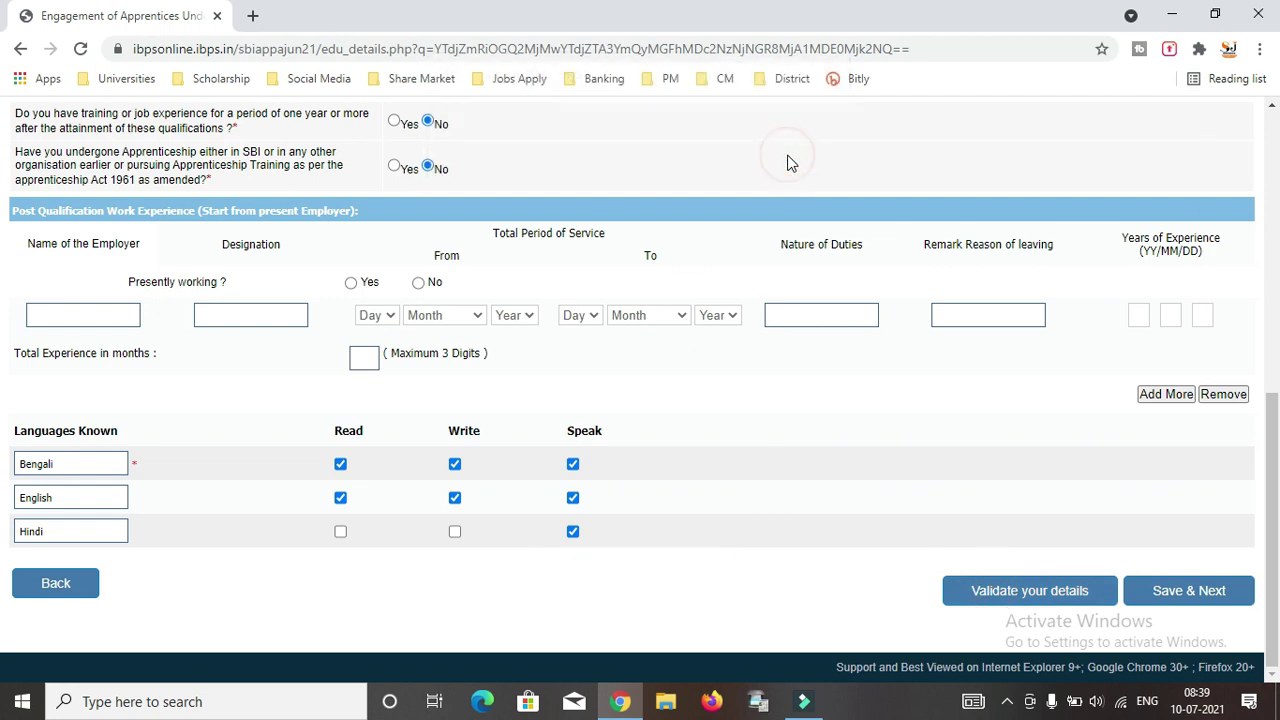
click(1183, 596)
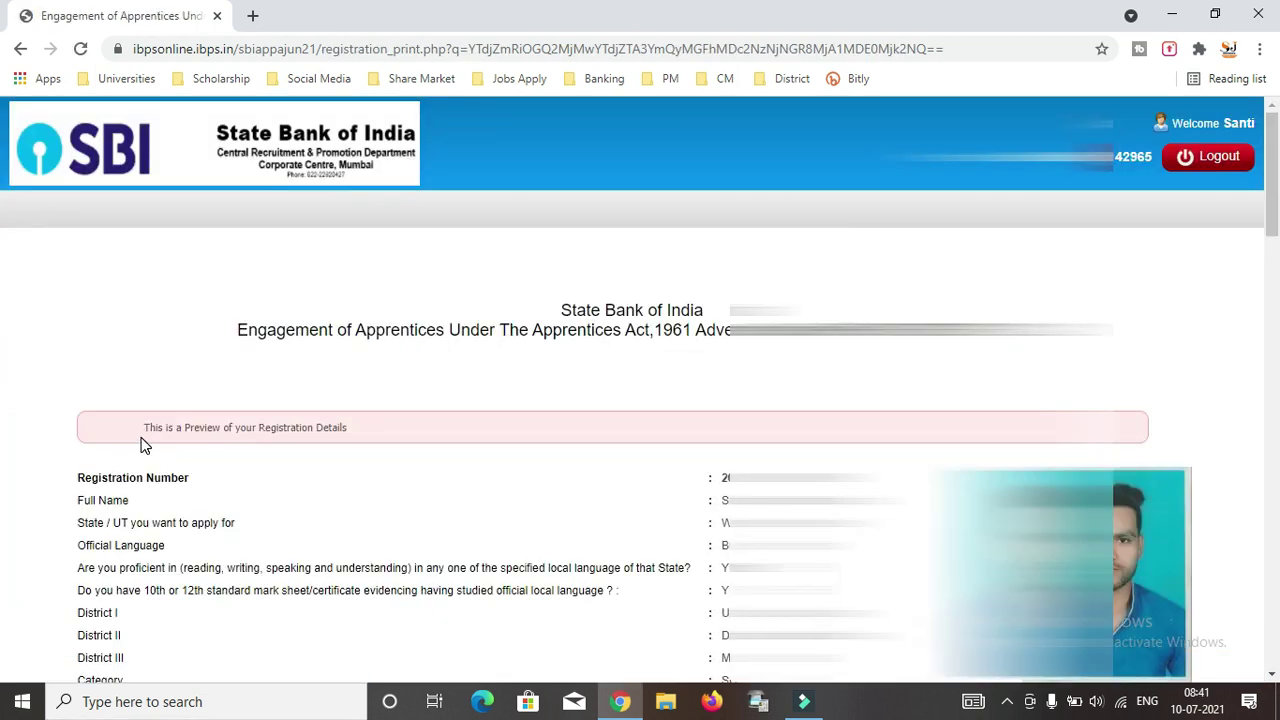
Step: Review the registration preview from the basic details down to the contact details and educational qualification
click(144, 433)
drag(148, 433, 357, 436)
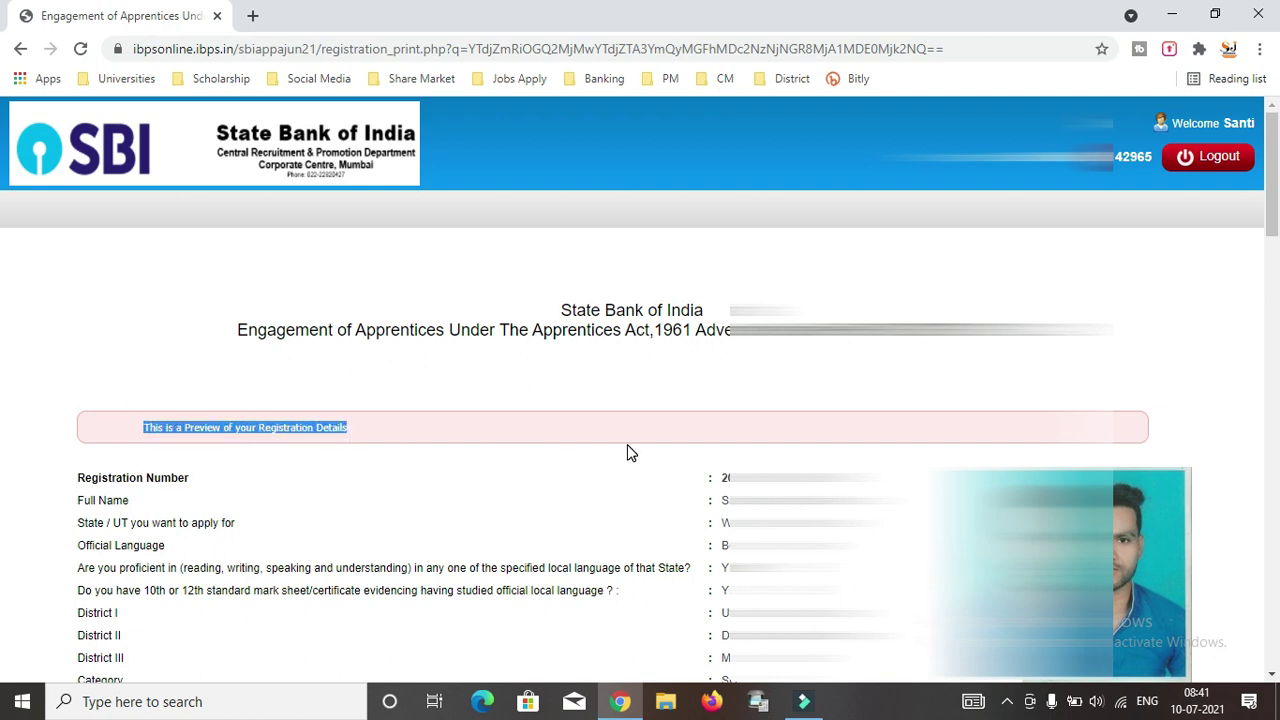
scroll(629, 451, down, 3)
scroll(636, 447, down, 1)
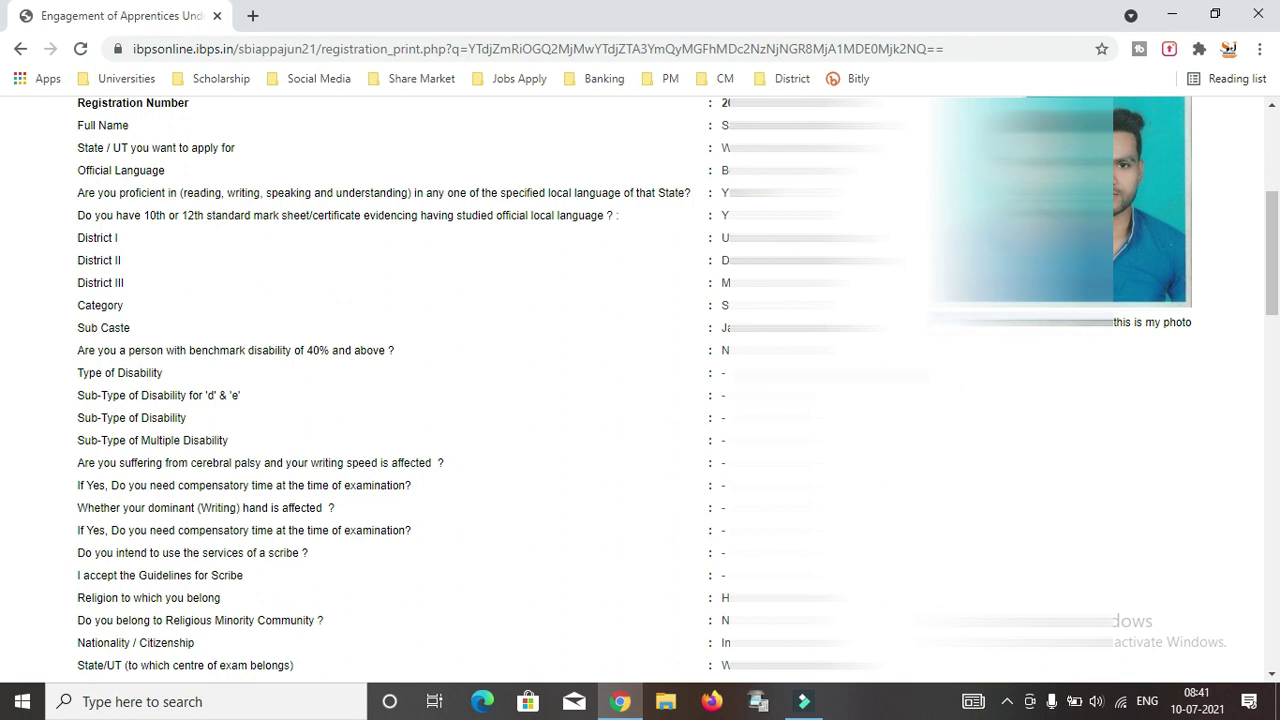
scroll(688, 305, down, 6)
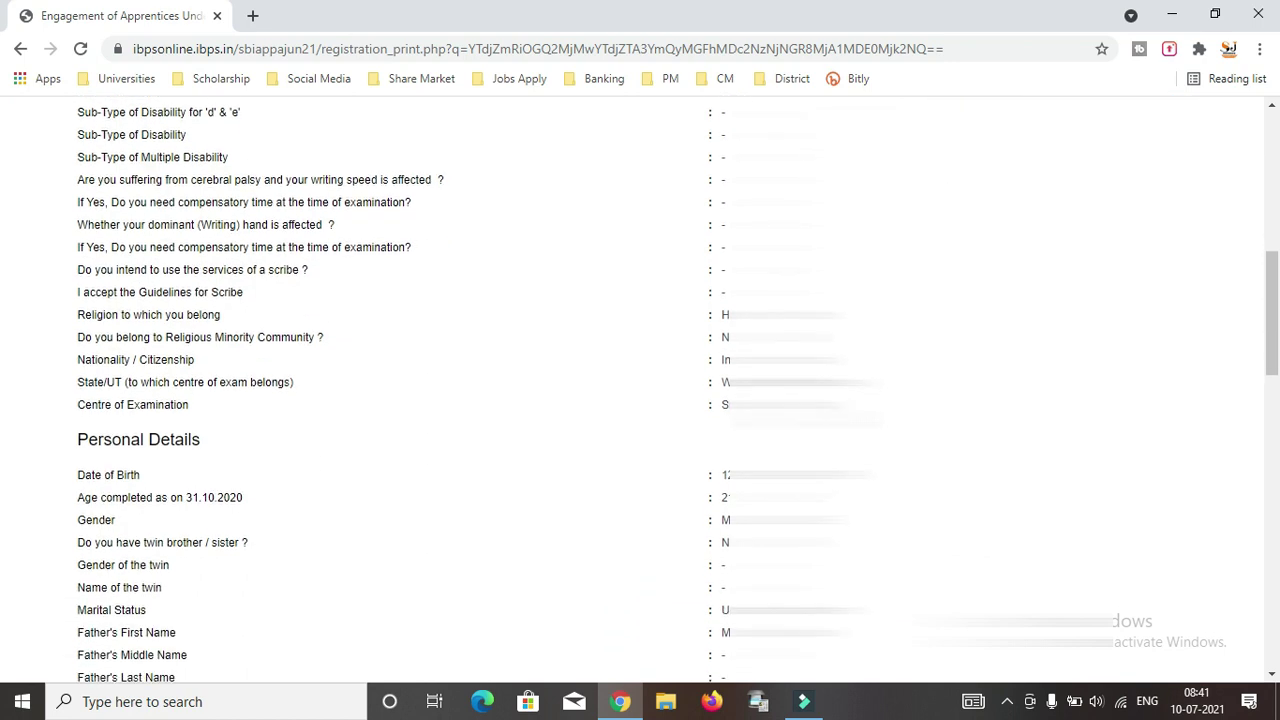
scroll(688, 305, down, 9)
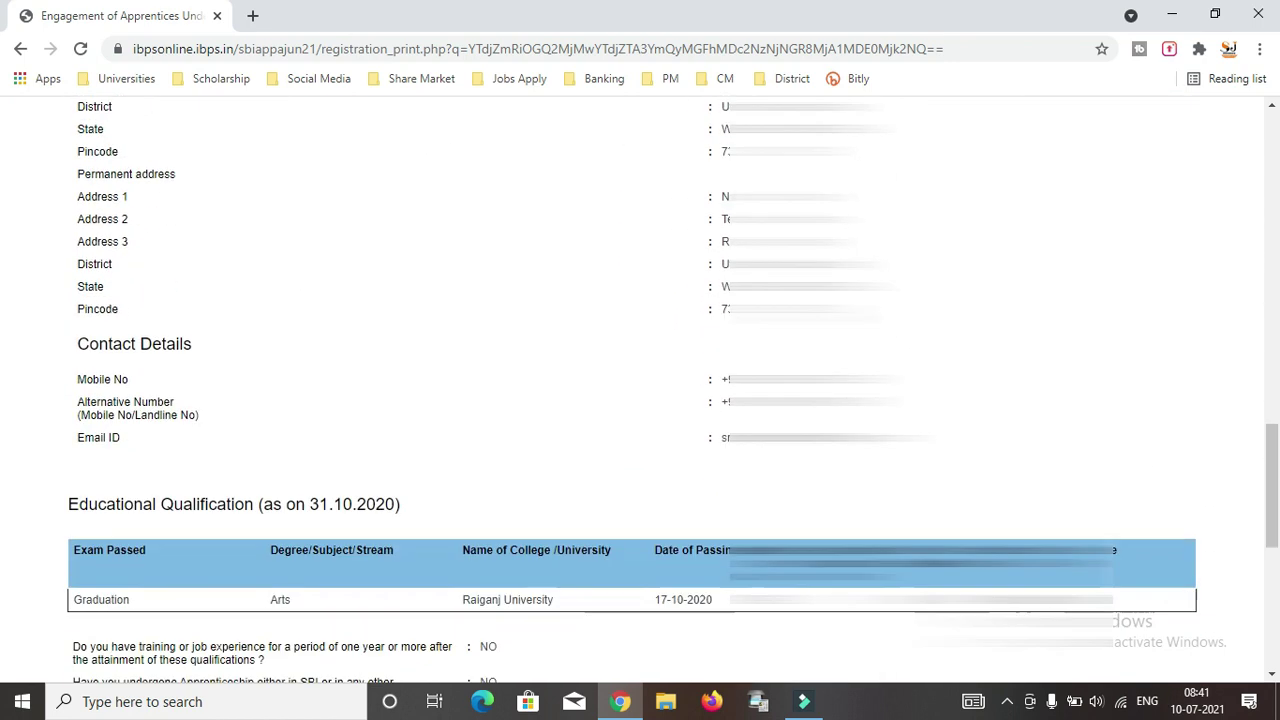
Step: Complete the registration with the declaration agreed to and the signature confirmed, accepting both confirmation prompts
scroll(640, 390, down, 1)
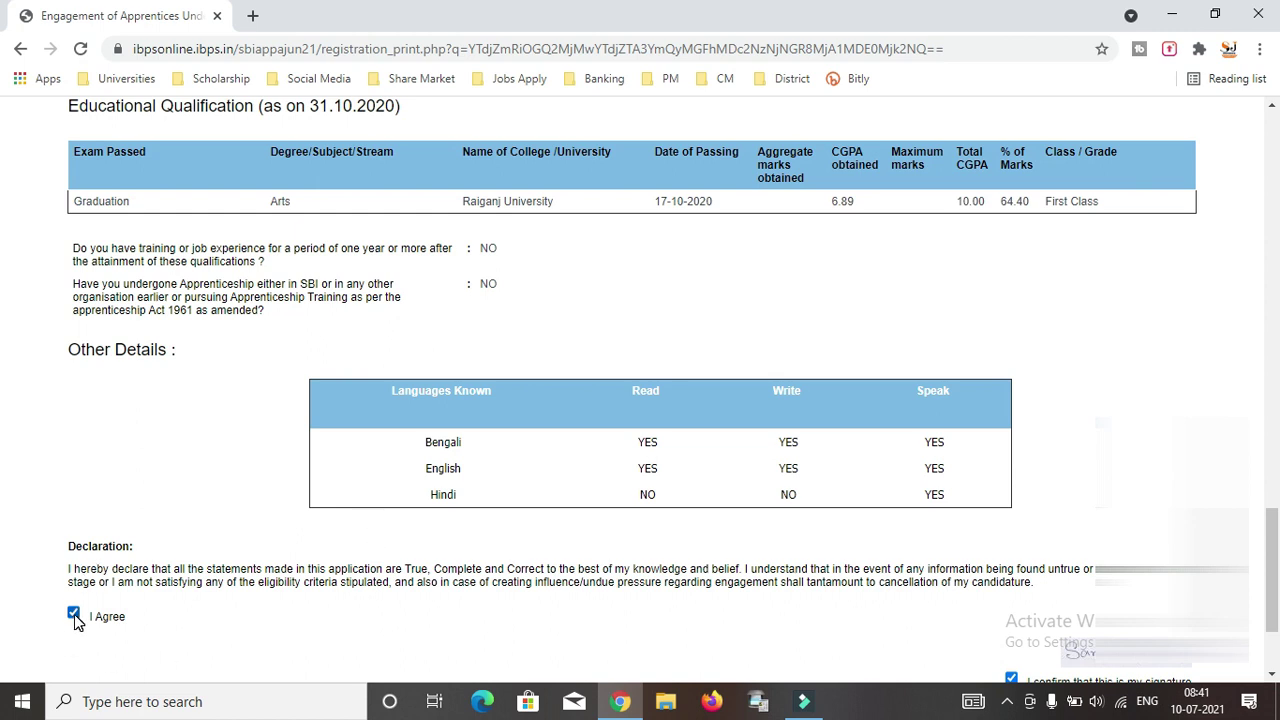
scroll(870, 615, down, 1)
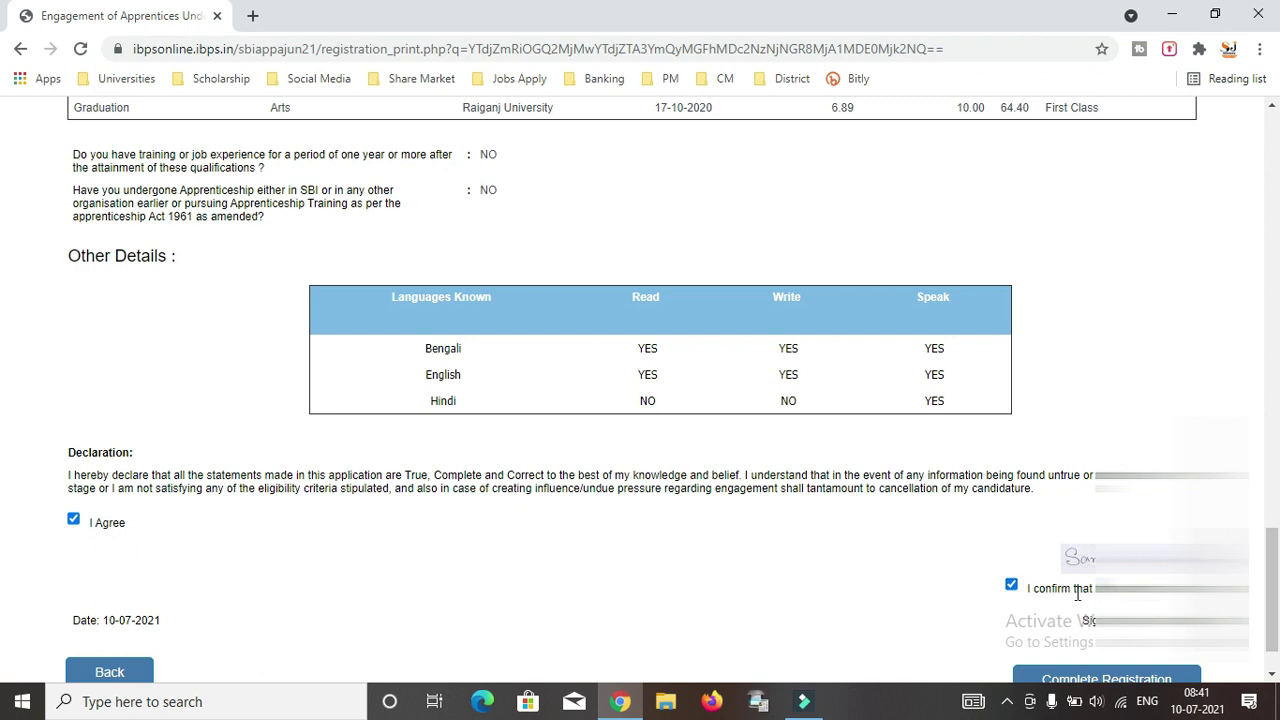
click(1075, 688)
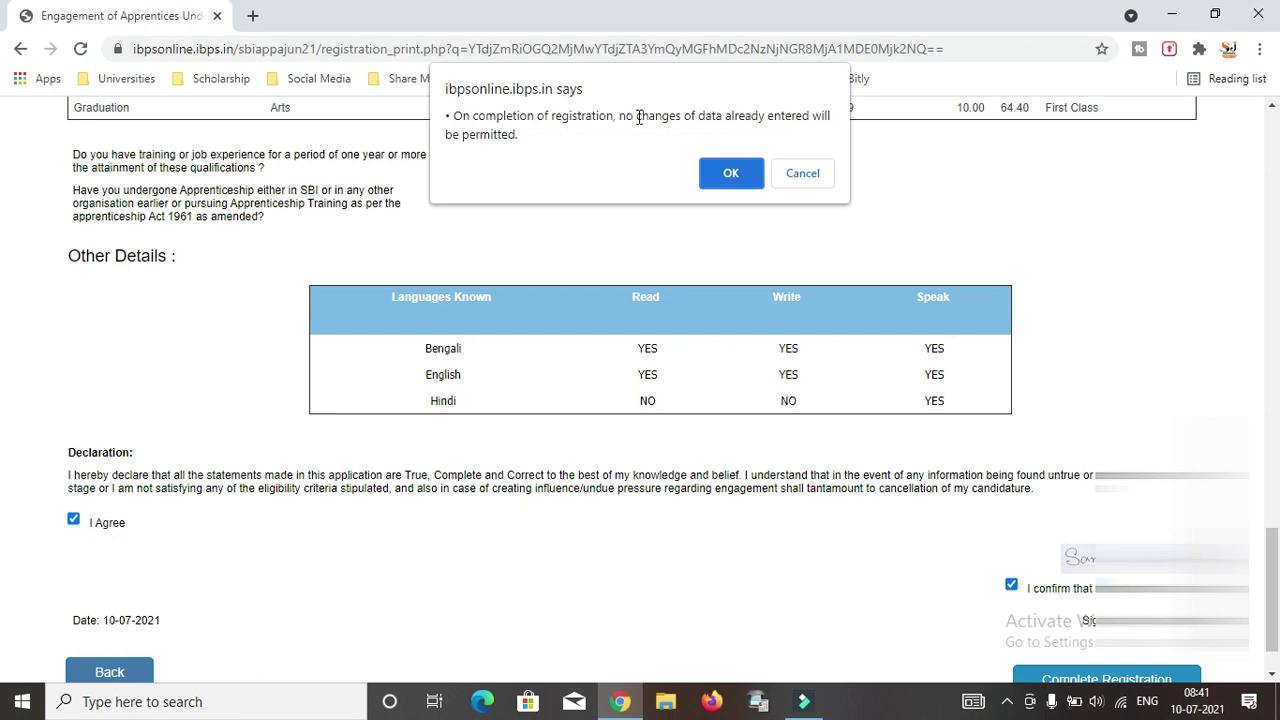
click(729, 175)
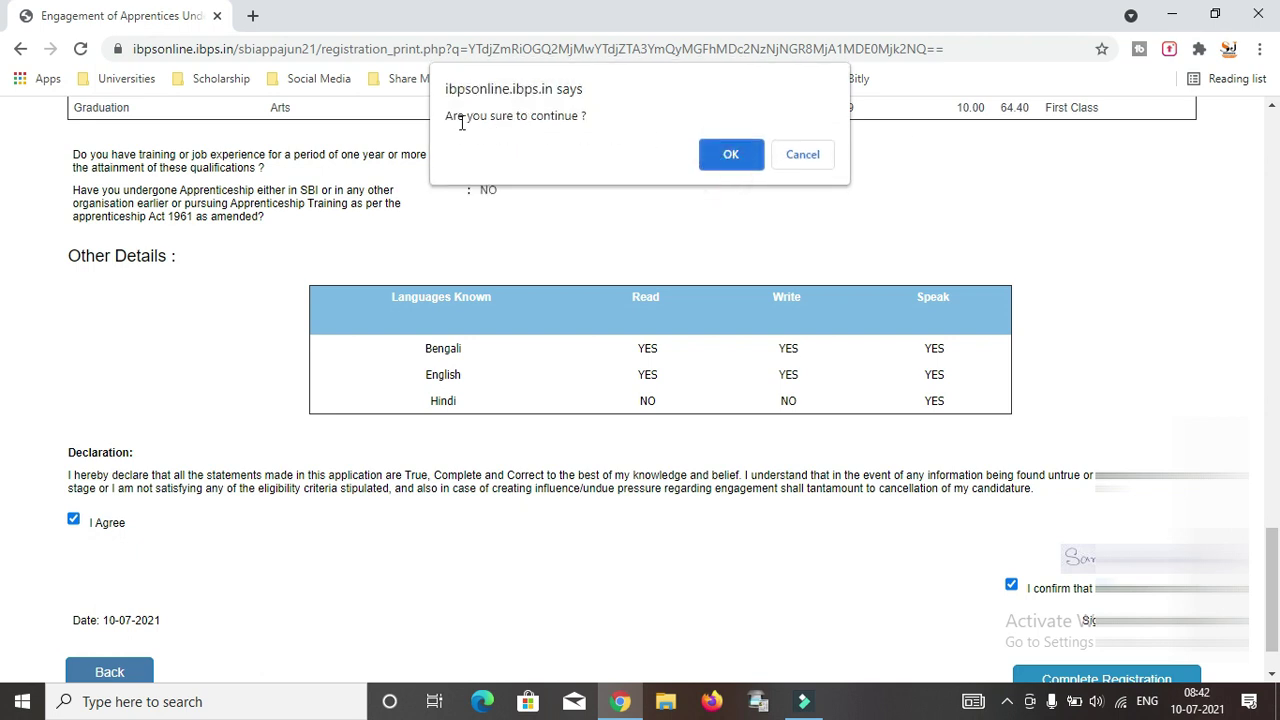
click(733, 156)
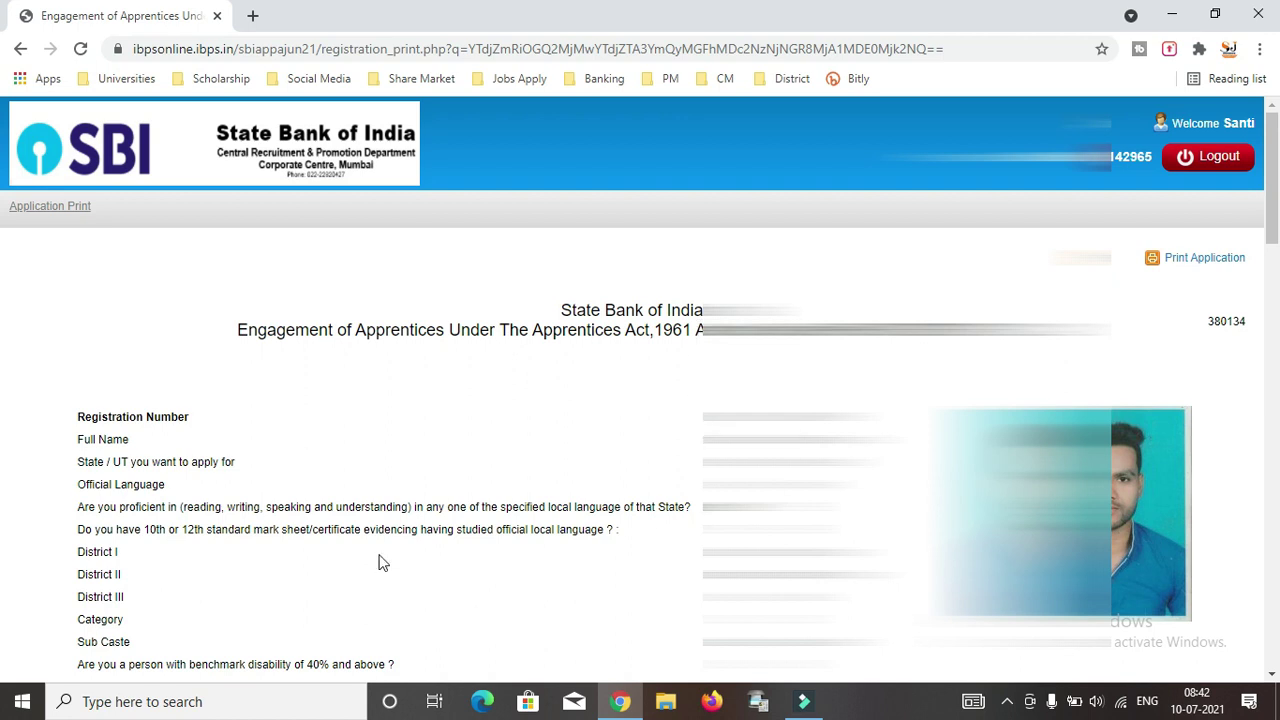
Step: Look through the submitted application from start to declaration and open it for printing
scroll(591, 449, down, 1)
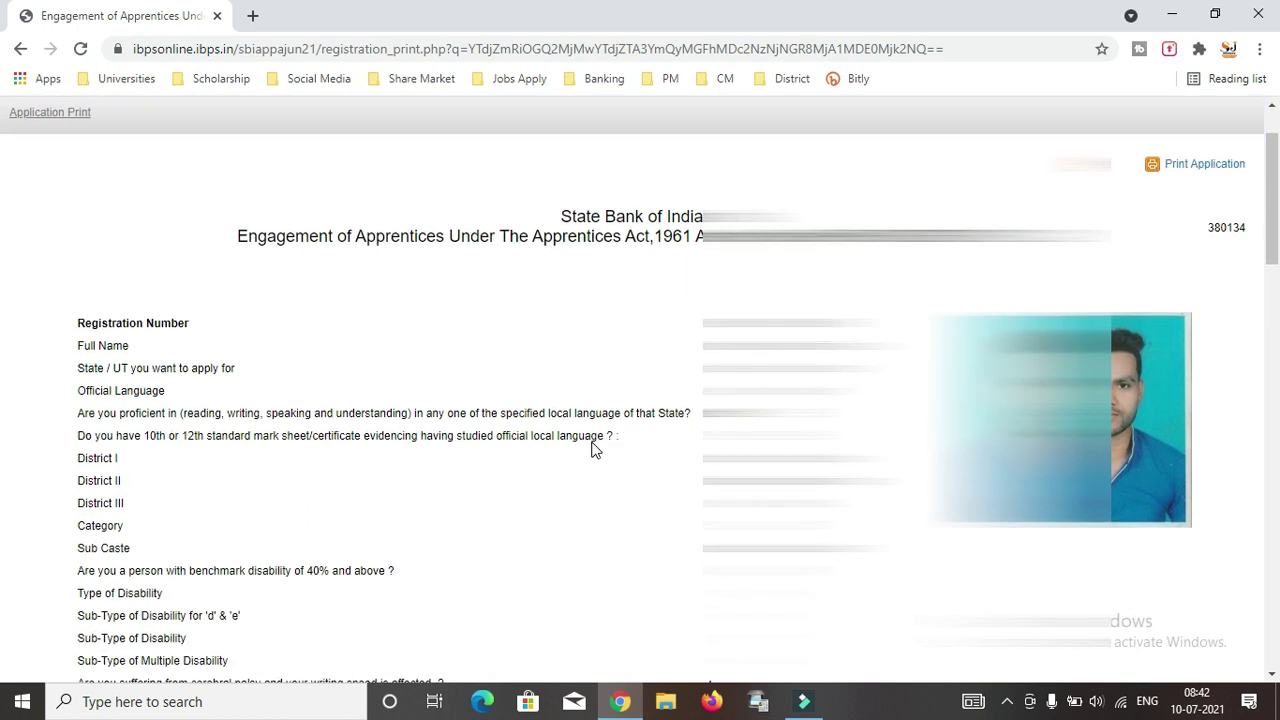
scroll(593, 442, up, 1)
scroll(591, 440, down, 4)
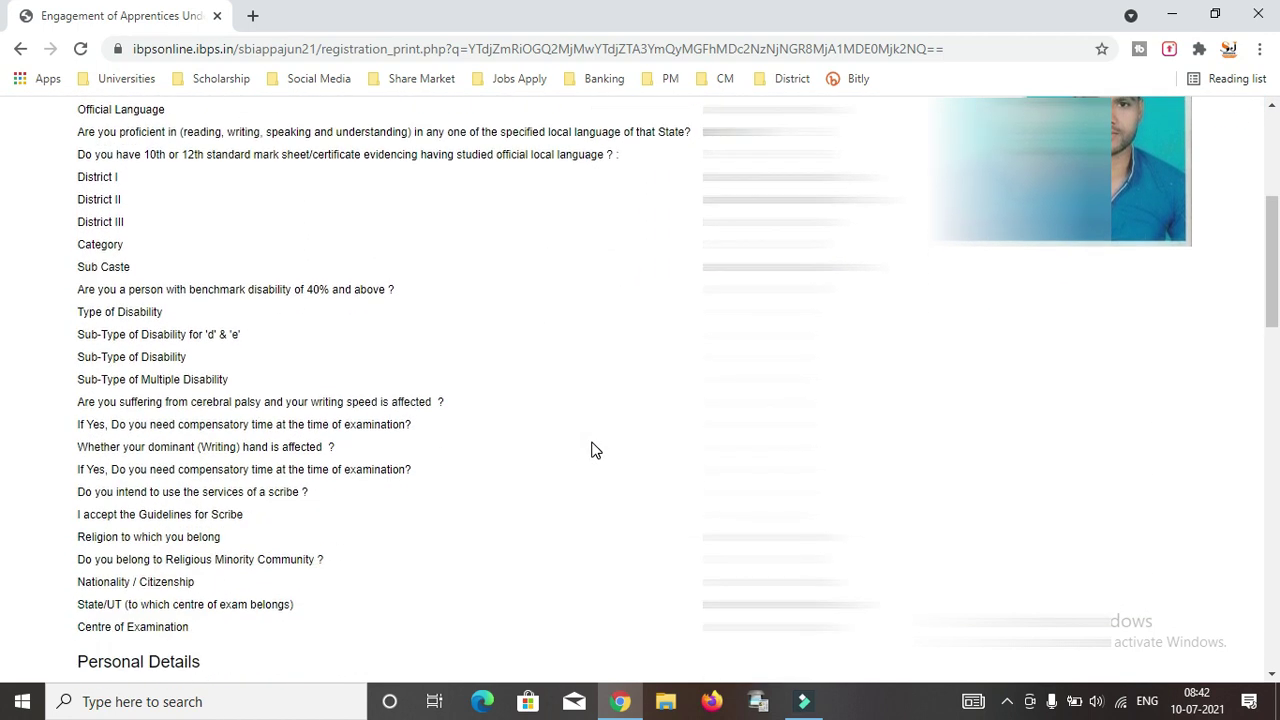
scroll(591, 449, down, 4)
scroll(584, 438, down, 4)
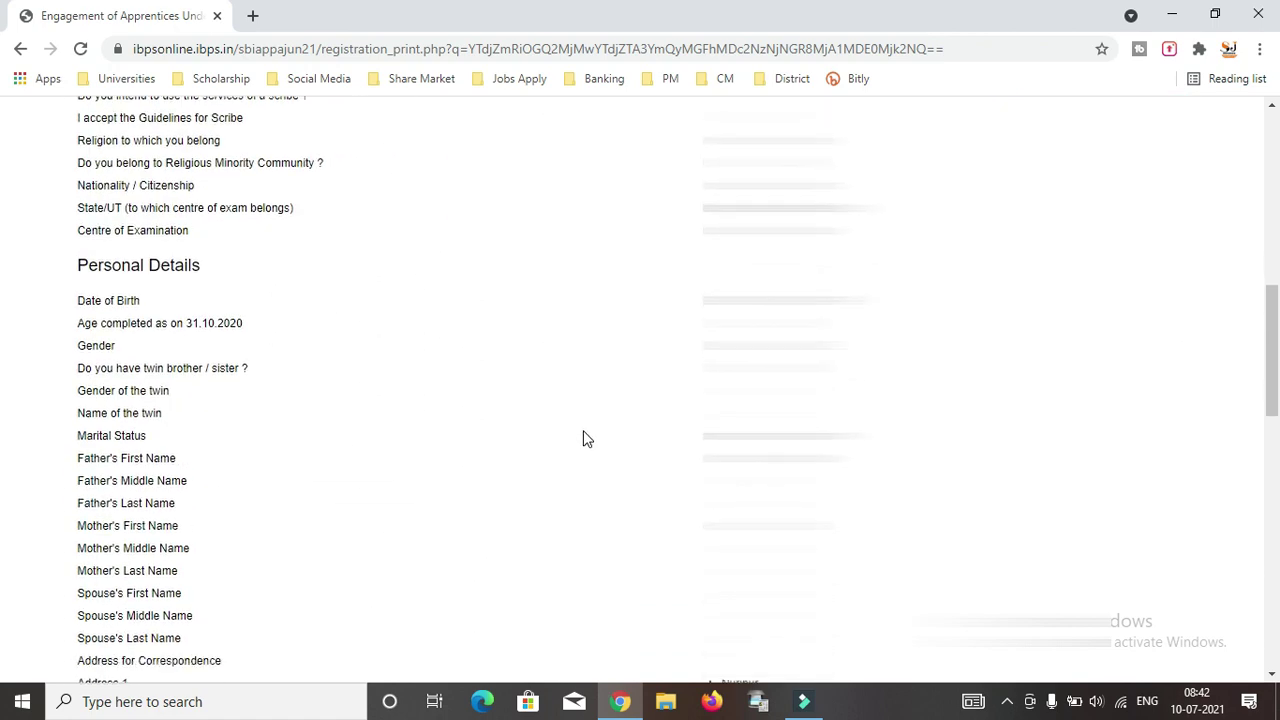
scroll(586, 438, down, 9)
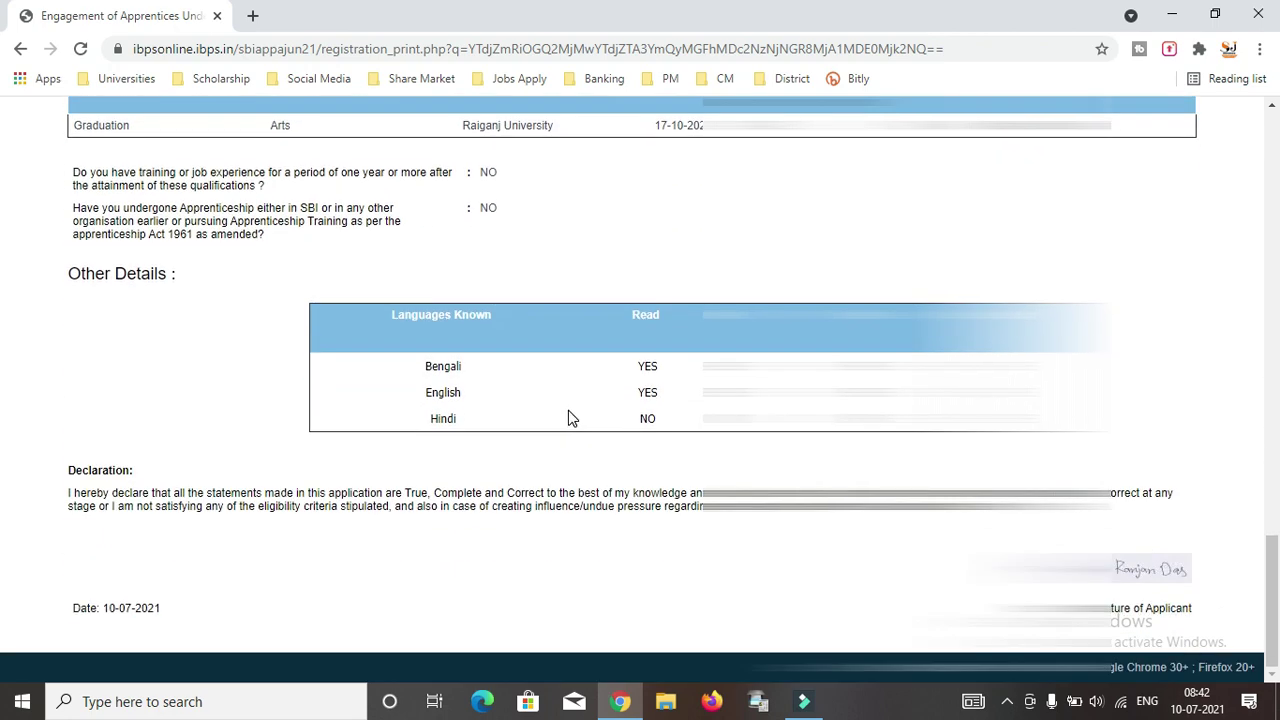
scroll(570, 398, up, 20)
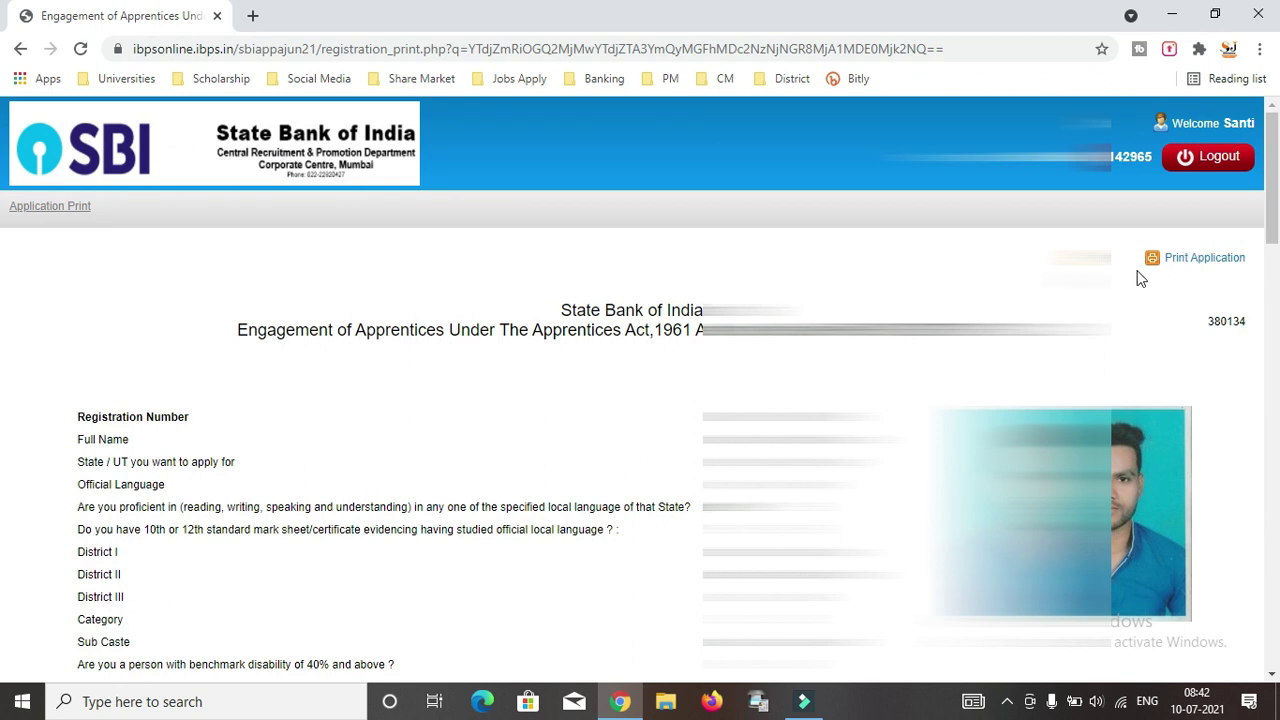
click(1170, 258)
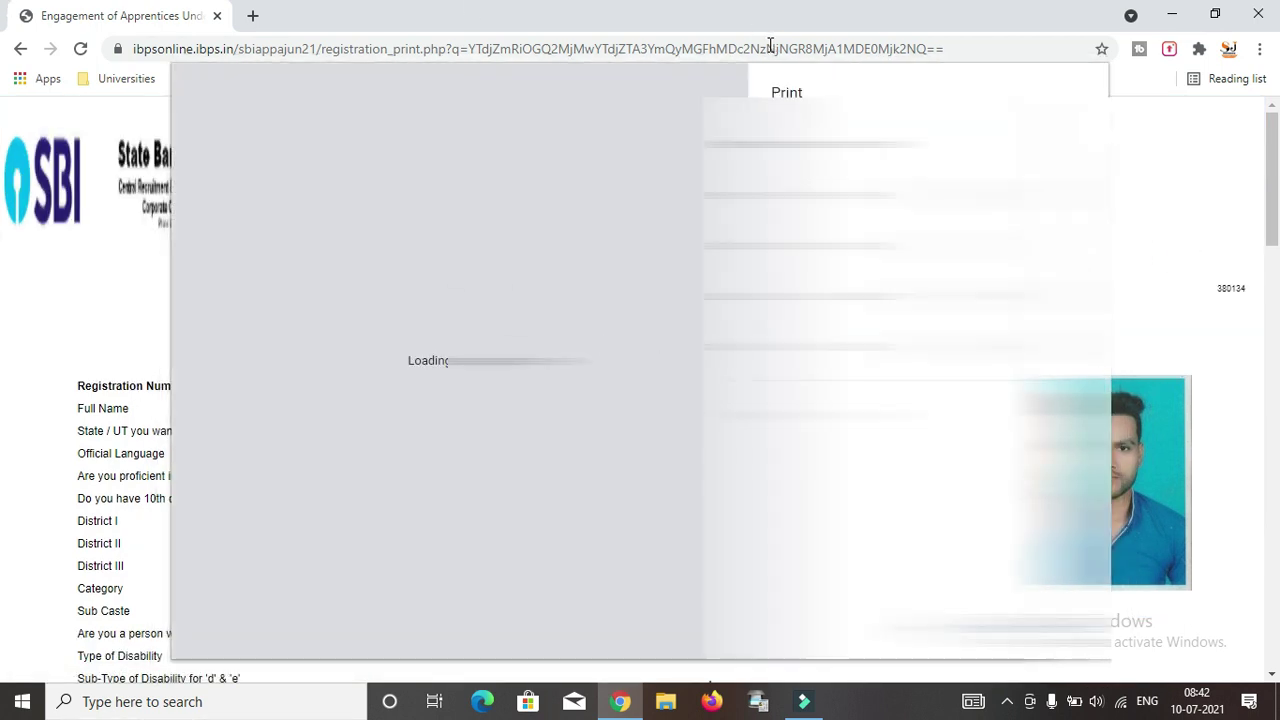